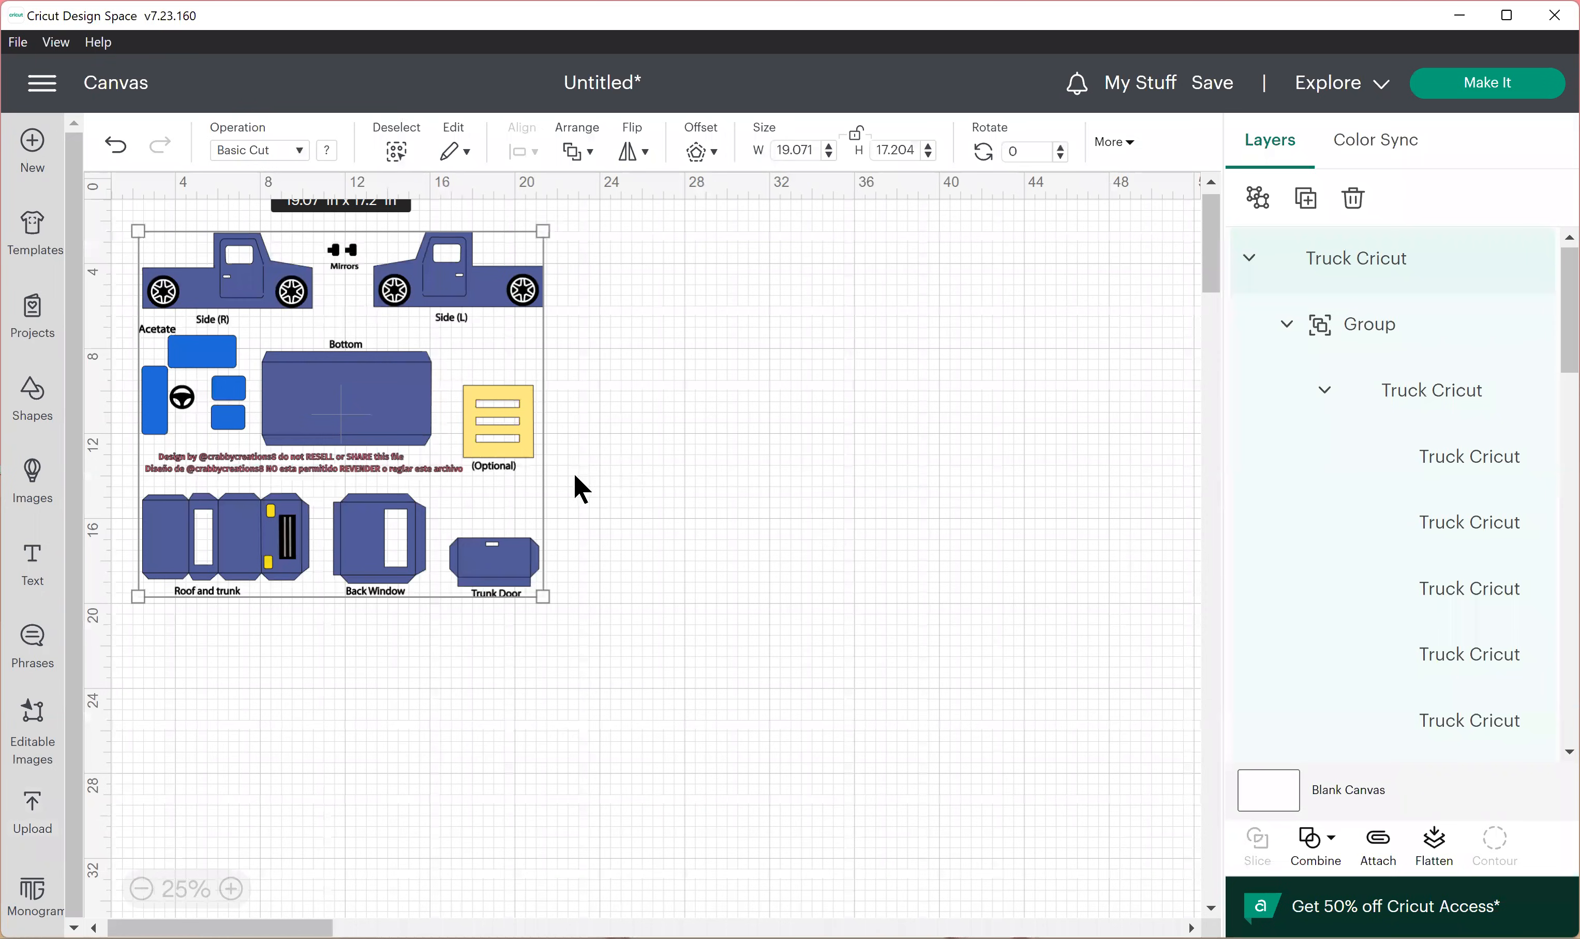
Step: Move the truck template toward the middle of the canvas and ungroup it
{"action": "left_click_drag", "start_coordinate": [368, 426], "coordinate": [627, 502]}
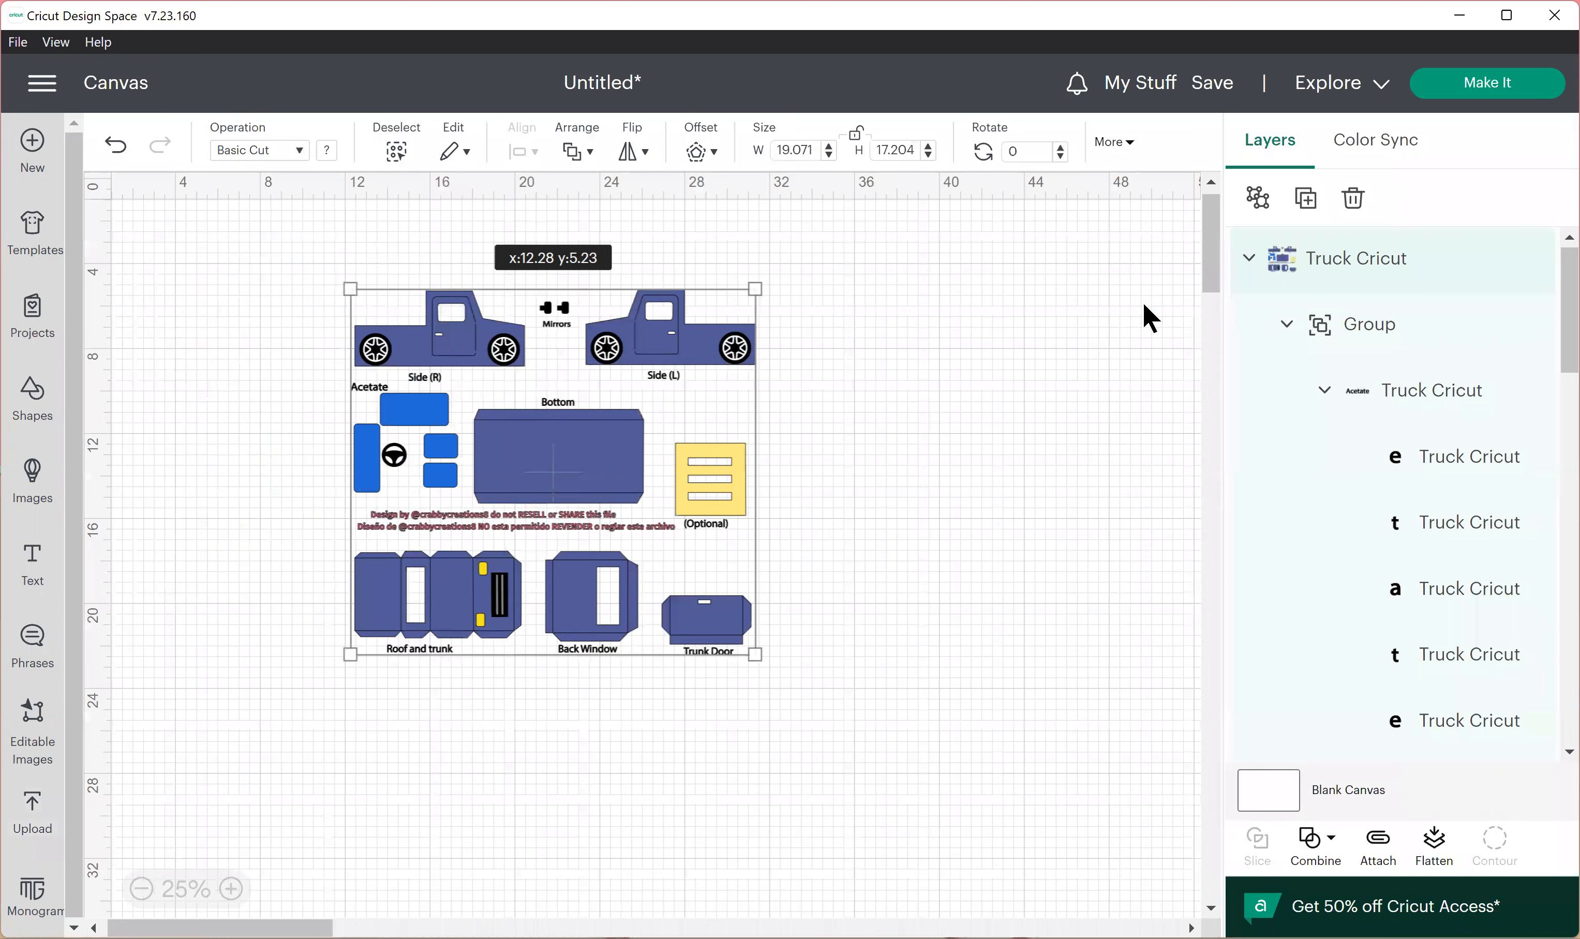
{"action": "right_click", "coordinate": [1256, 214]}
{"action": "left_click", "coordinate": [1312, 257]}
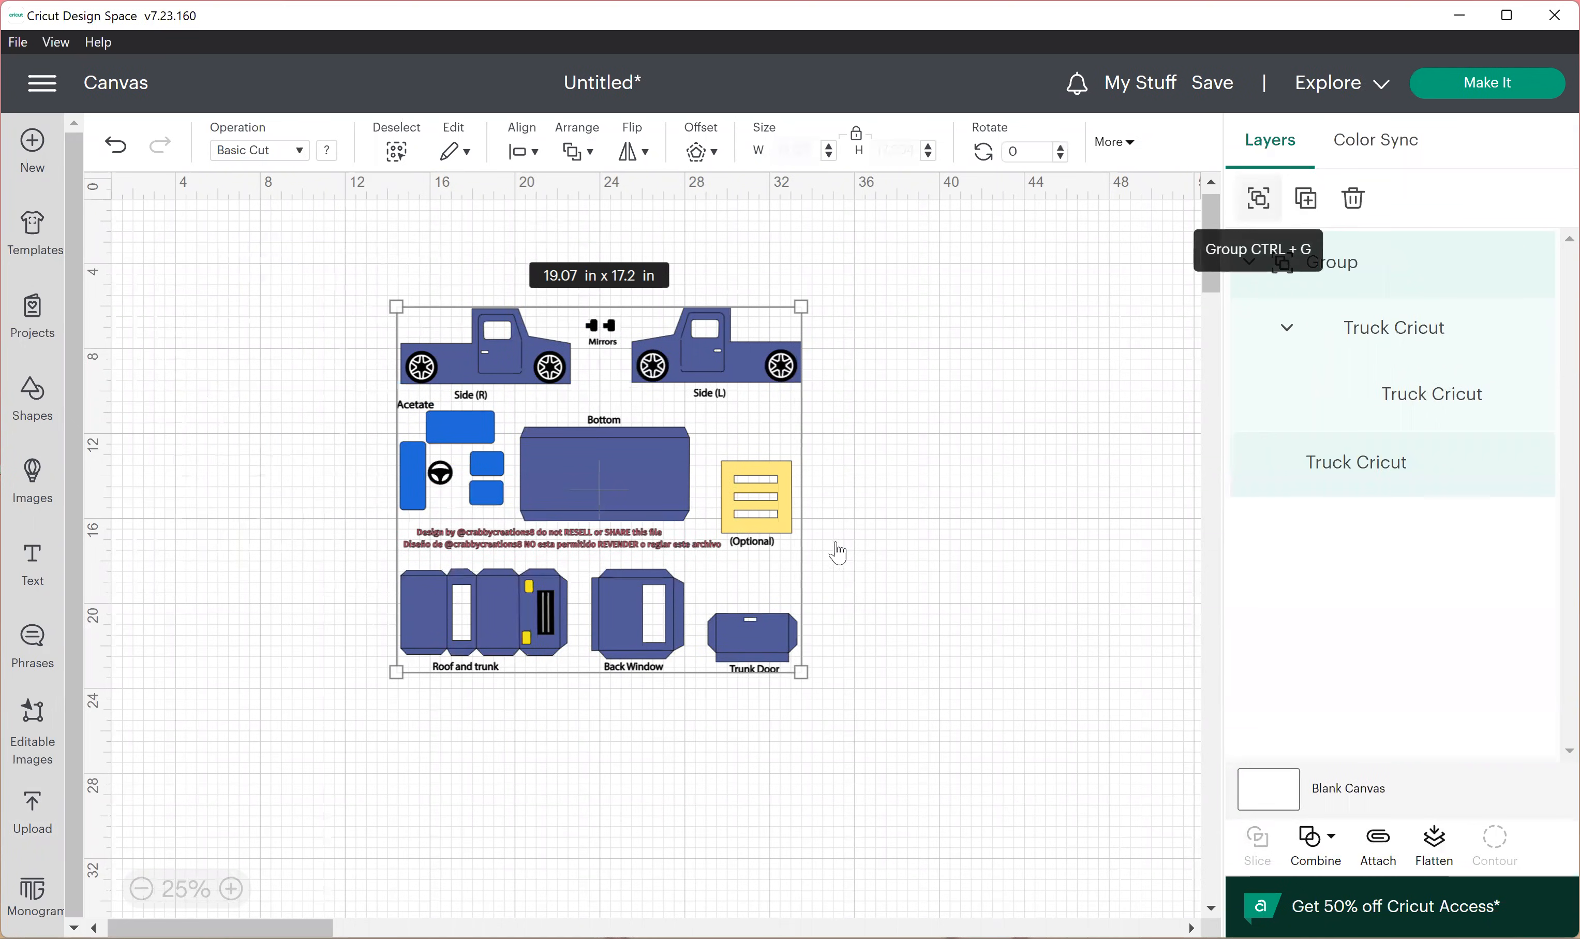
Step: Delete the group of text labels and the Side (R) truck panel with its wheels
{"action": "left_click", "coordinate": [933, 547]}
{"action": "left_click", "coordinate": [669, 541]}
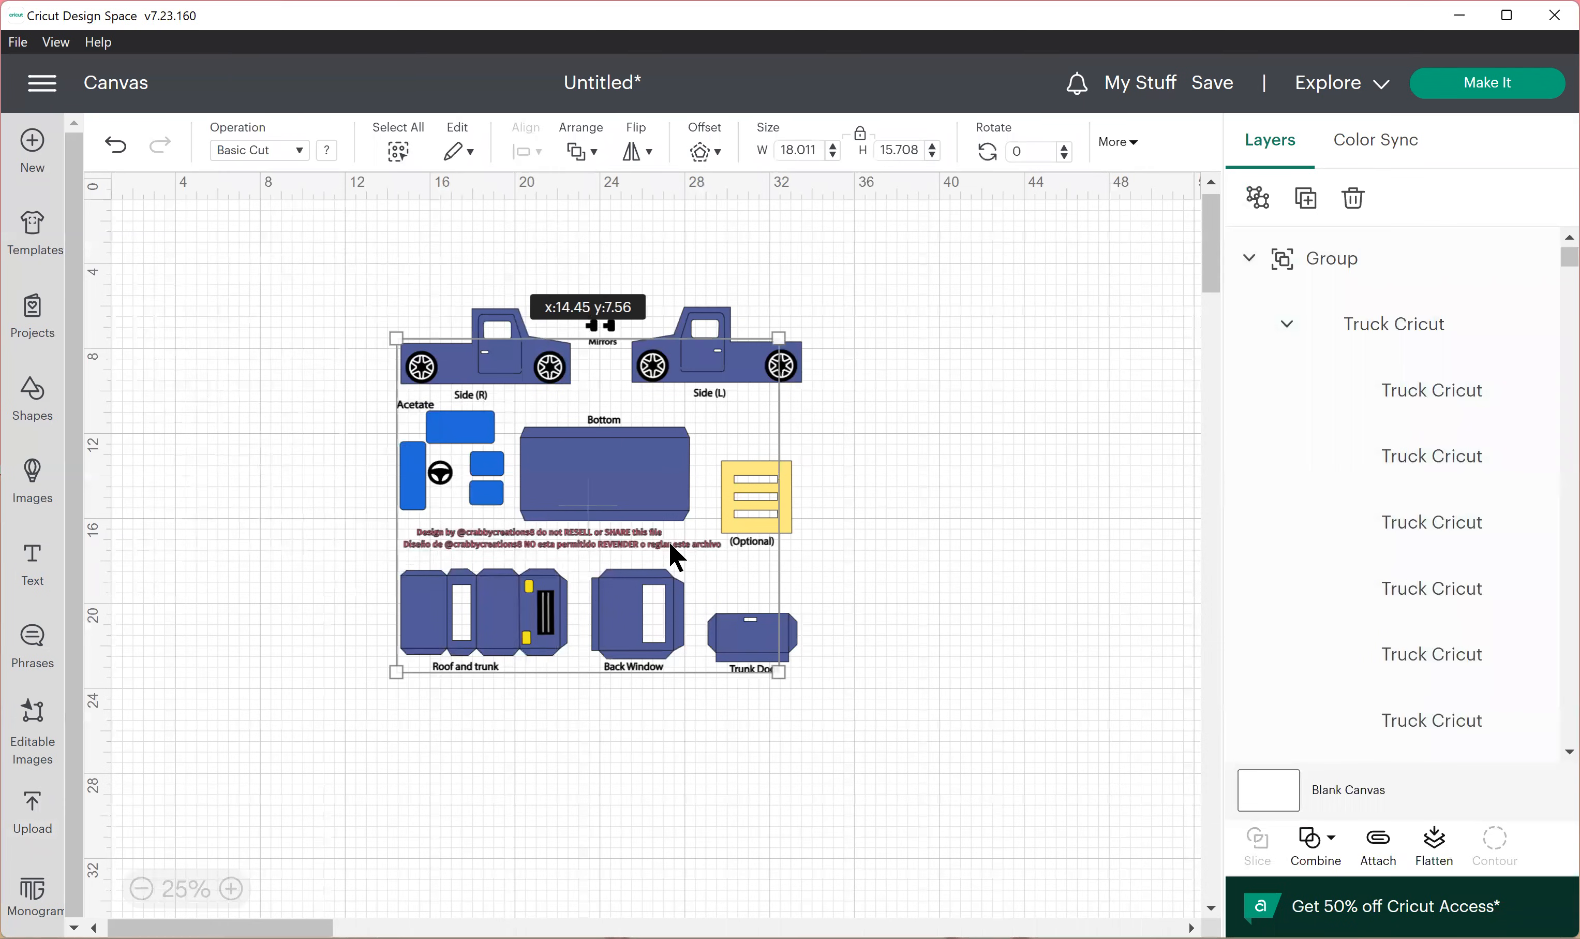
{"action": "key", "text": "Delete"}
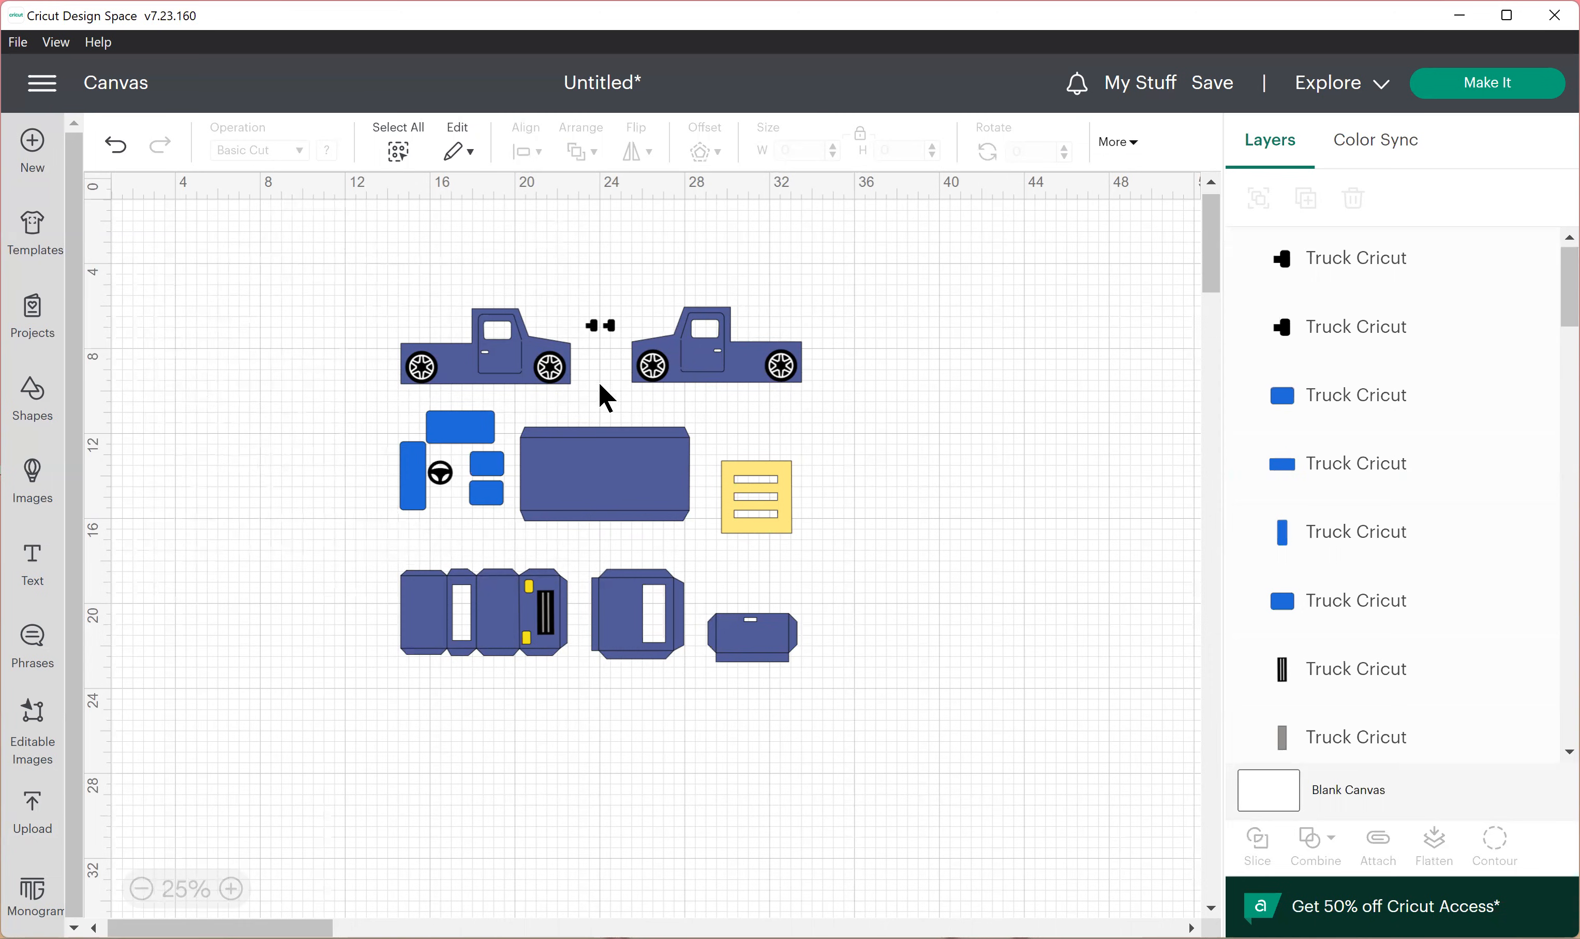
{"action": "left_click_drag", "start_coordinate": [390, 276], "coordinate": [564, 389]}
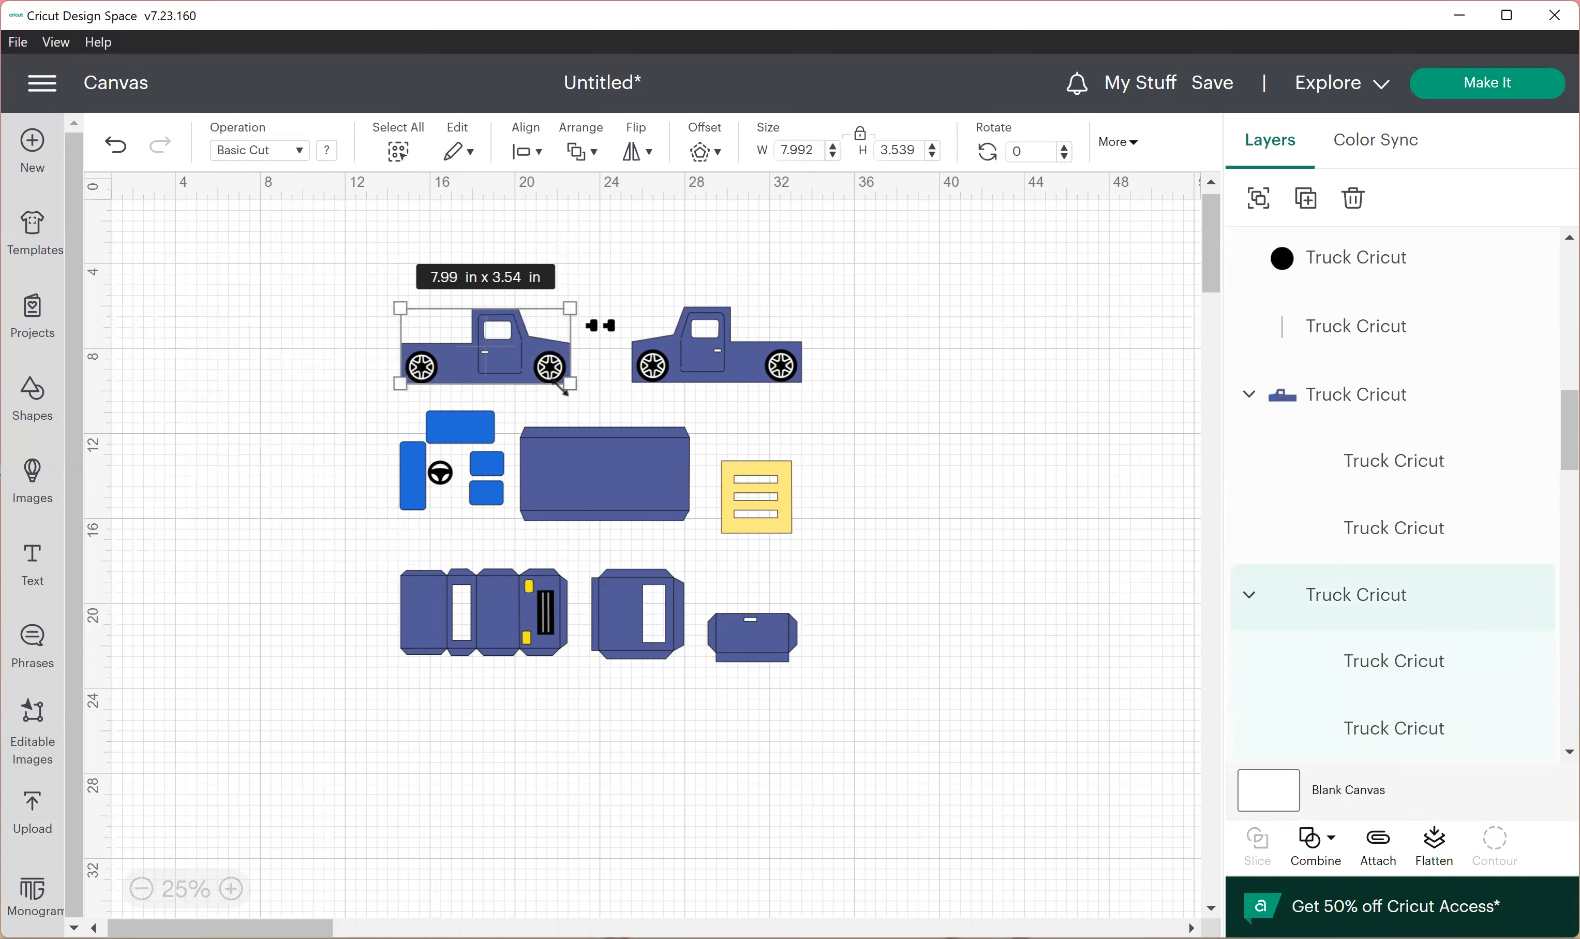
{"action": "key", "text": "Delete"}
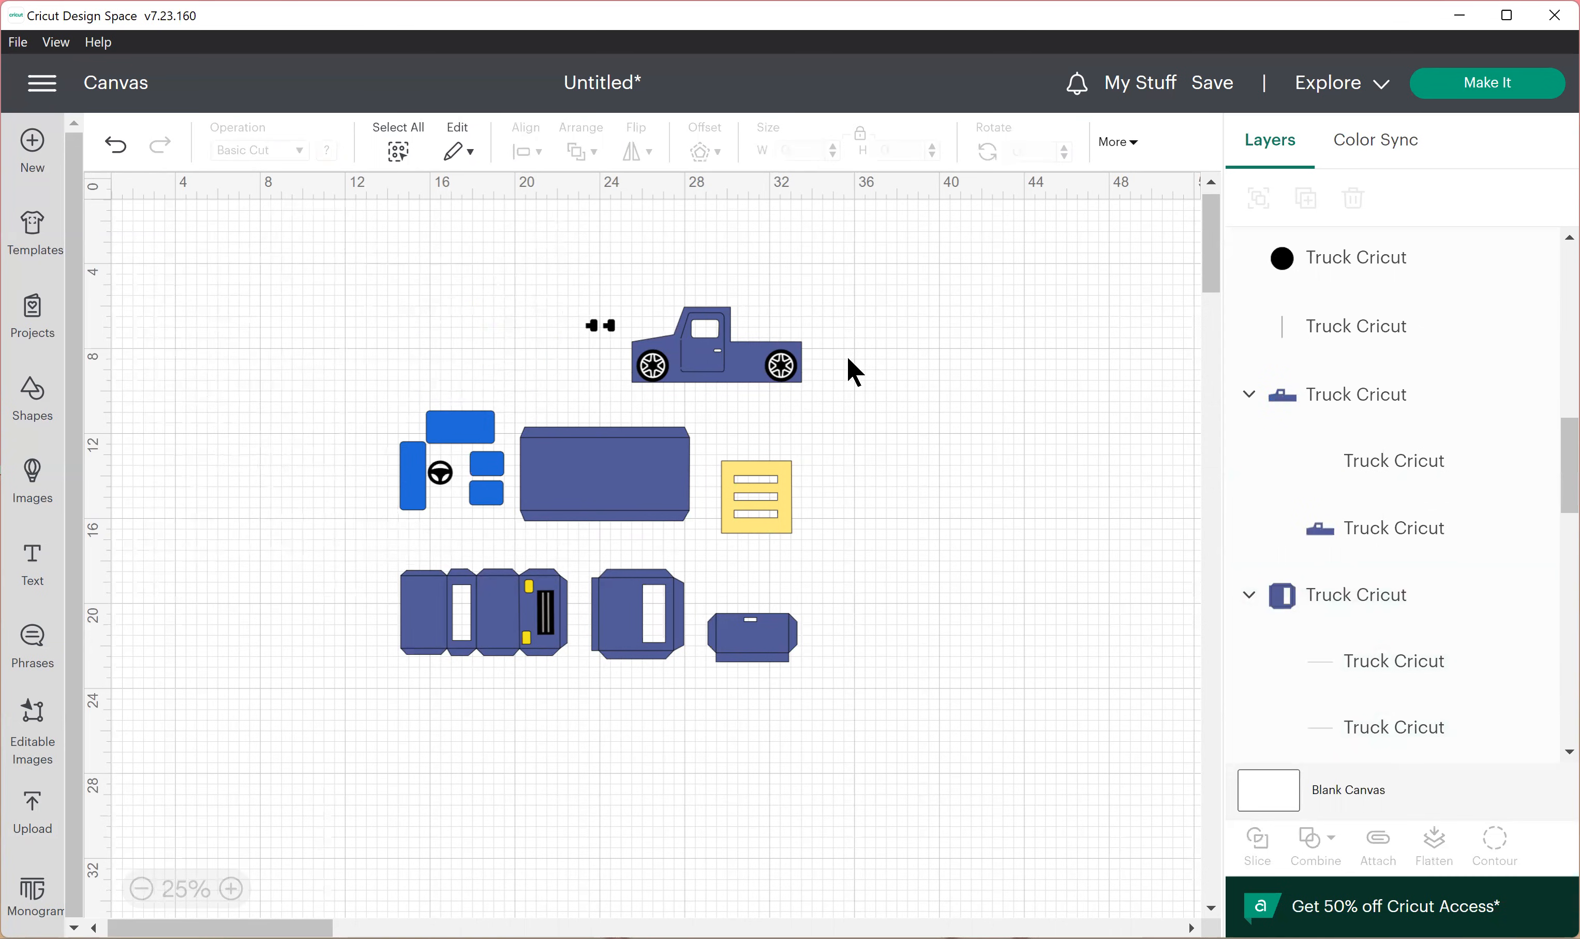
Step: Change the vertical hinge line at the front edge of the remaining truck side's door to Score
{"action": "left_click", "coordinate": [757, 362]}
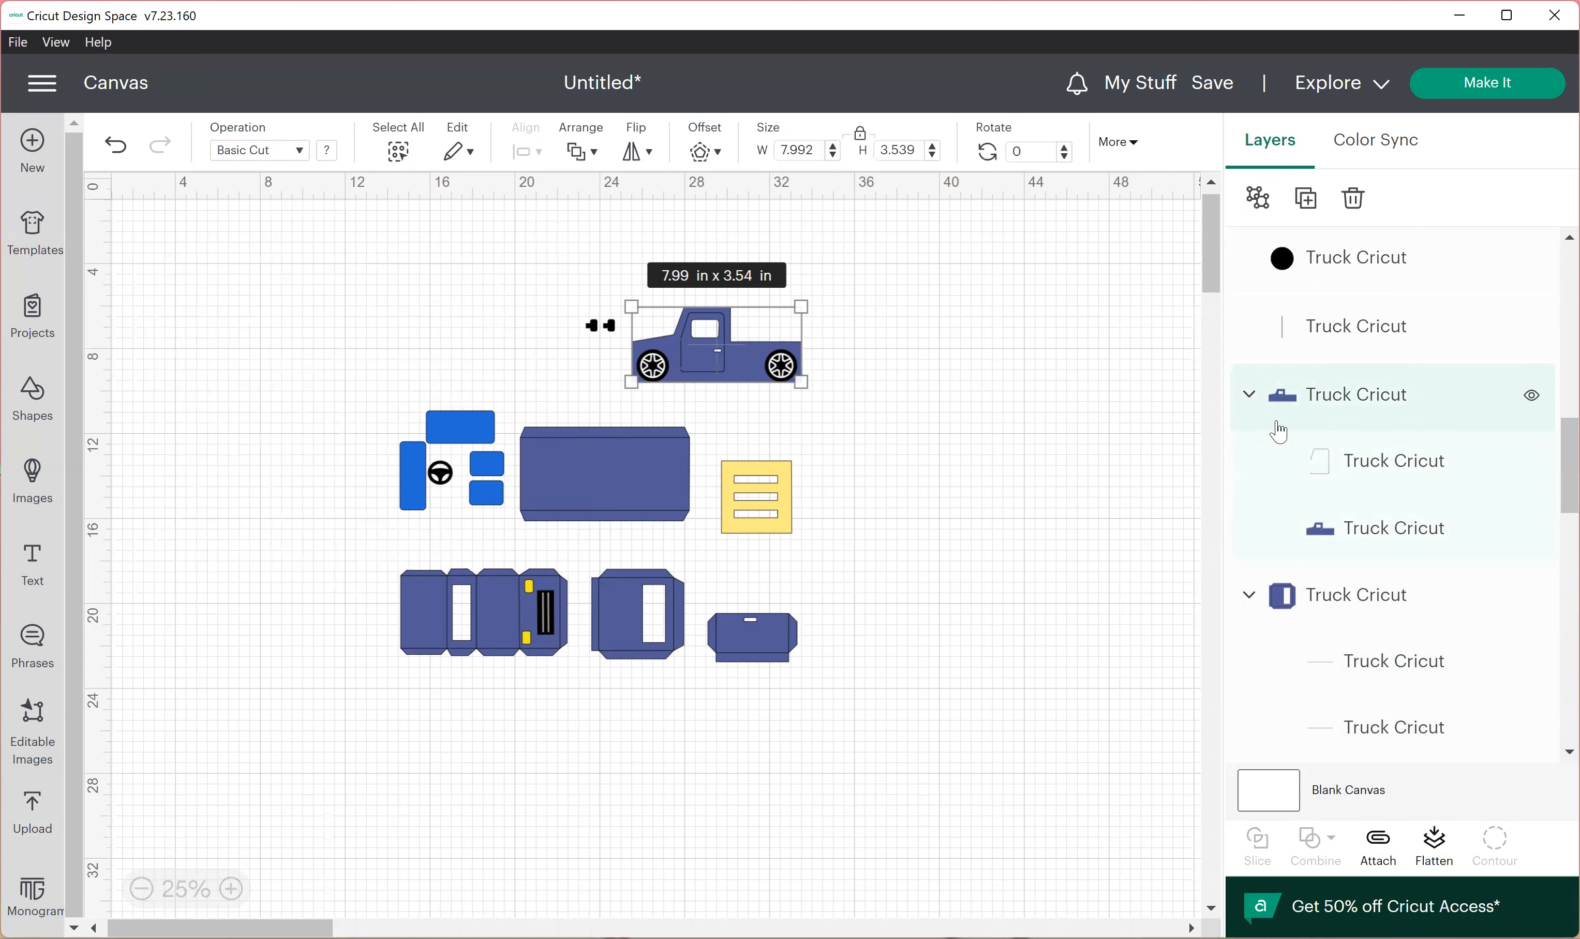
{"action": "left_click", "coordinate": [1323, 475]}
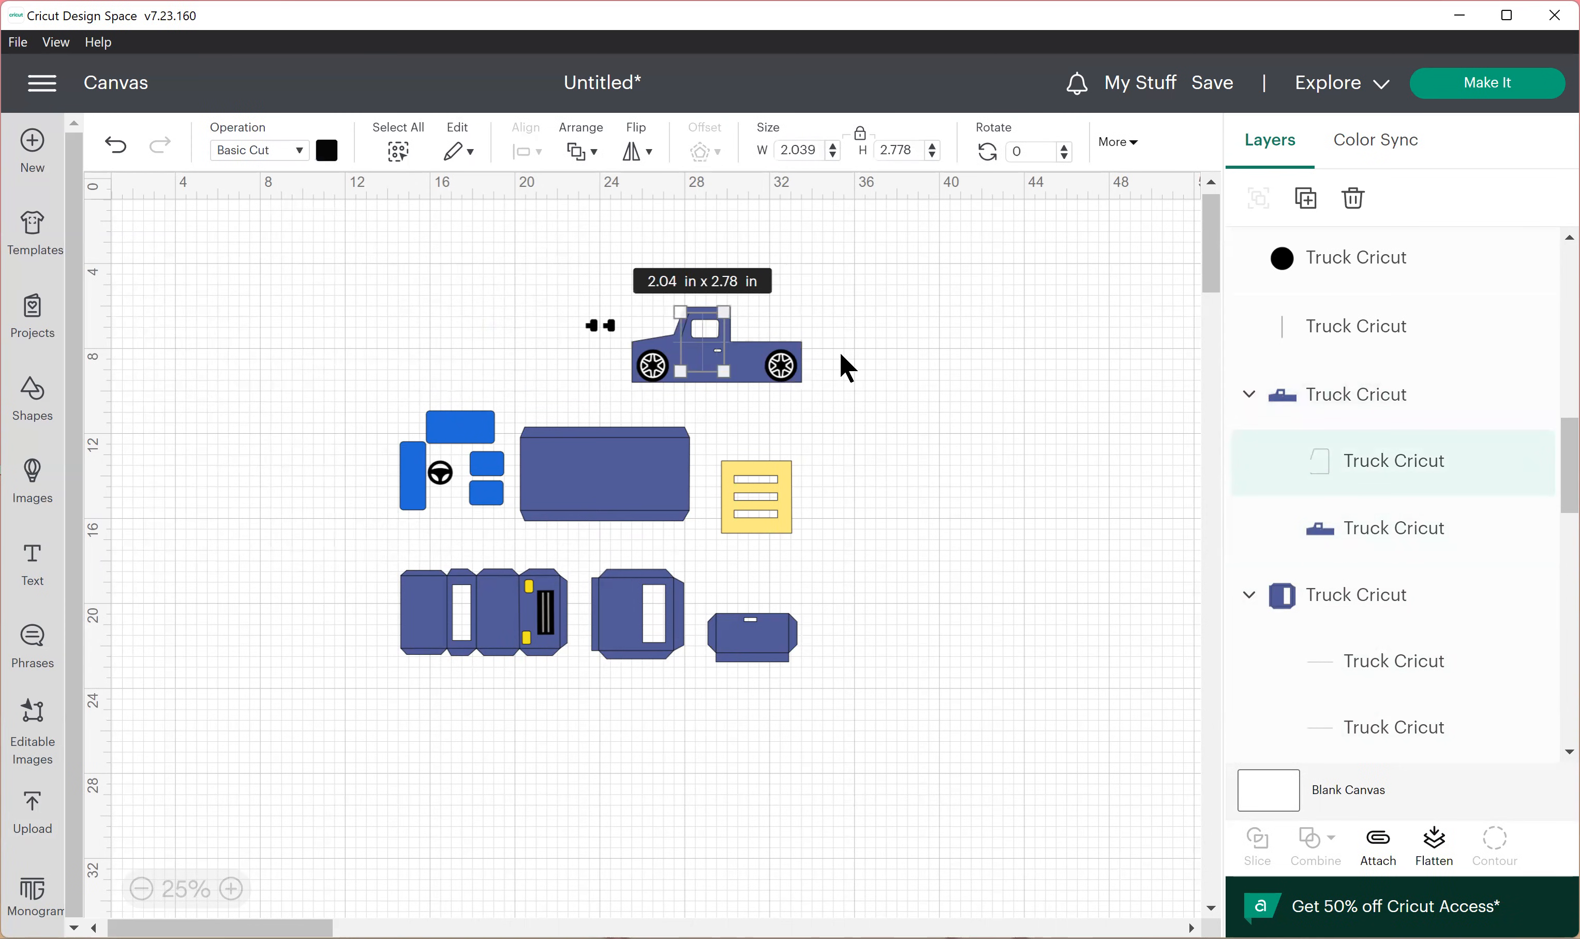
{"action": "scroll", "coordinate": [848, 369], "scroll_direction": "up", "scroll_amount": 5}
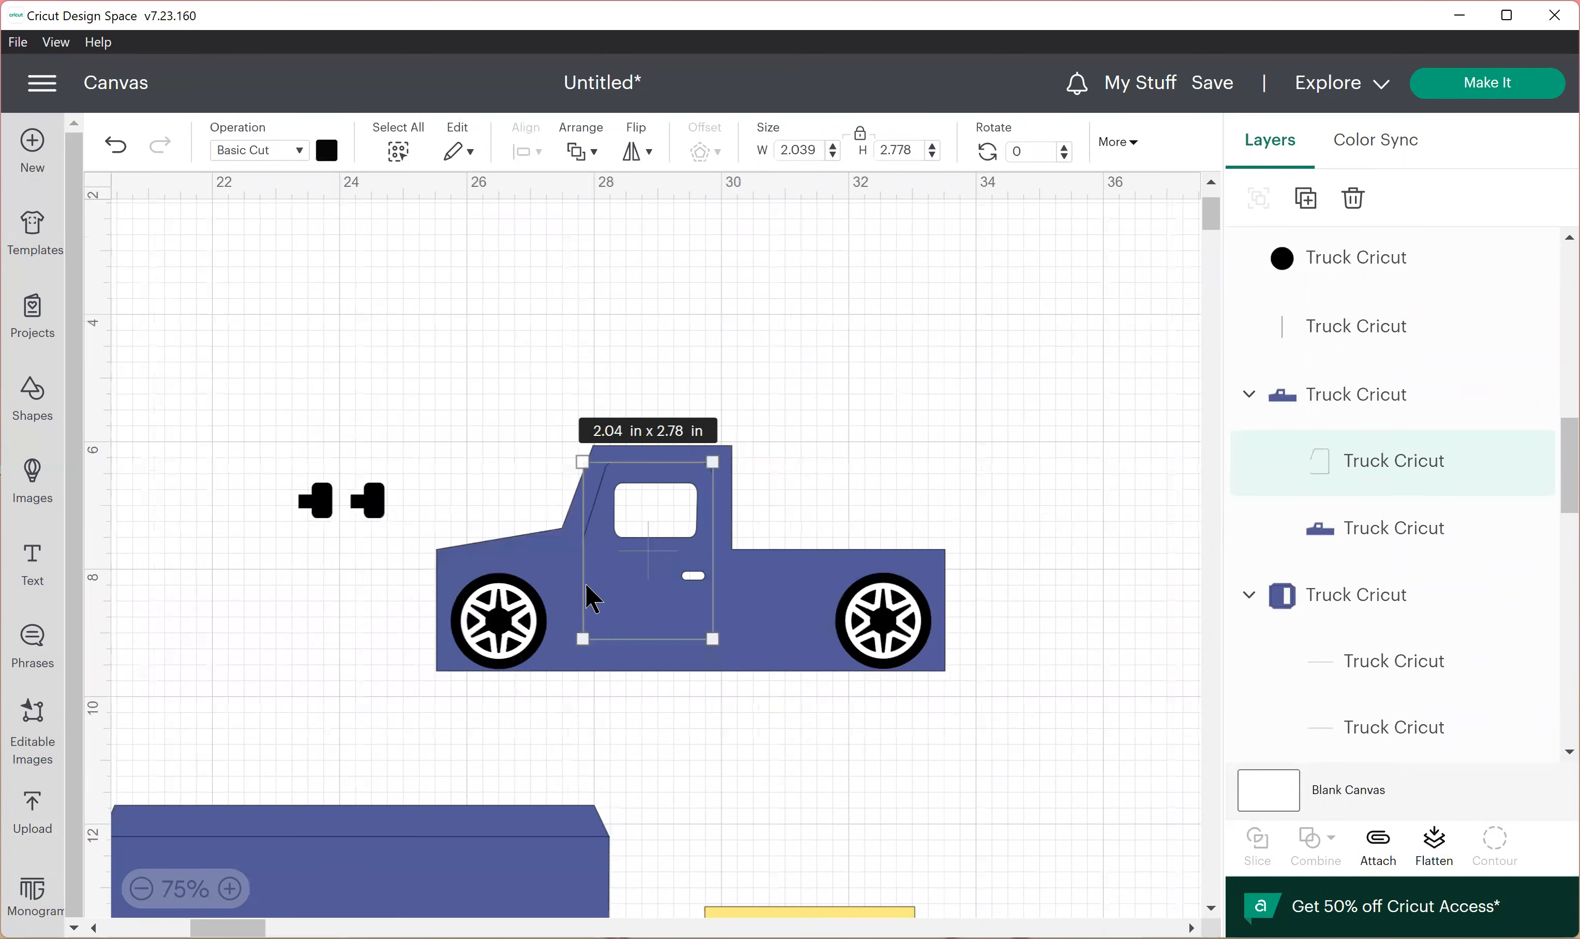
{"action": "left_click", "coordinate": [584, 591]}
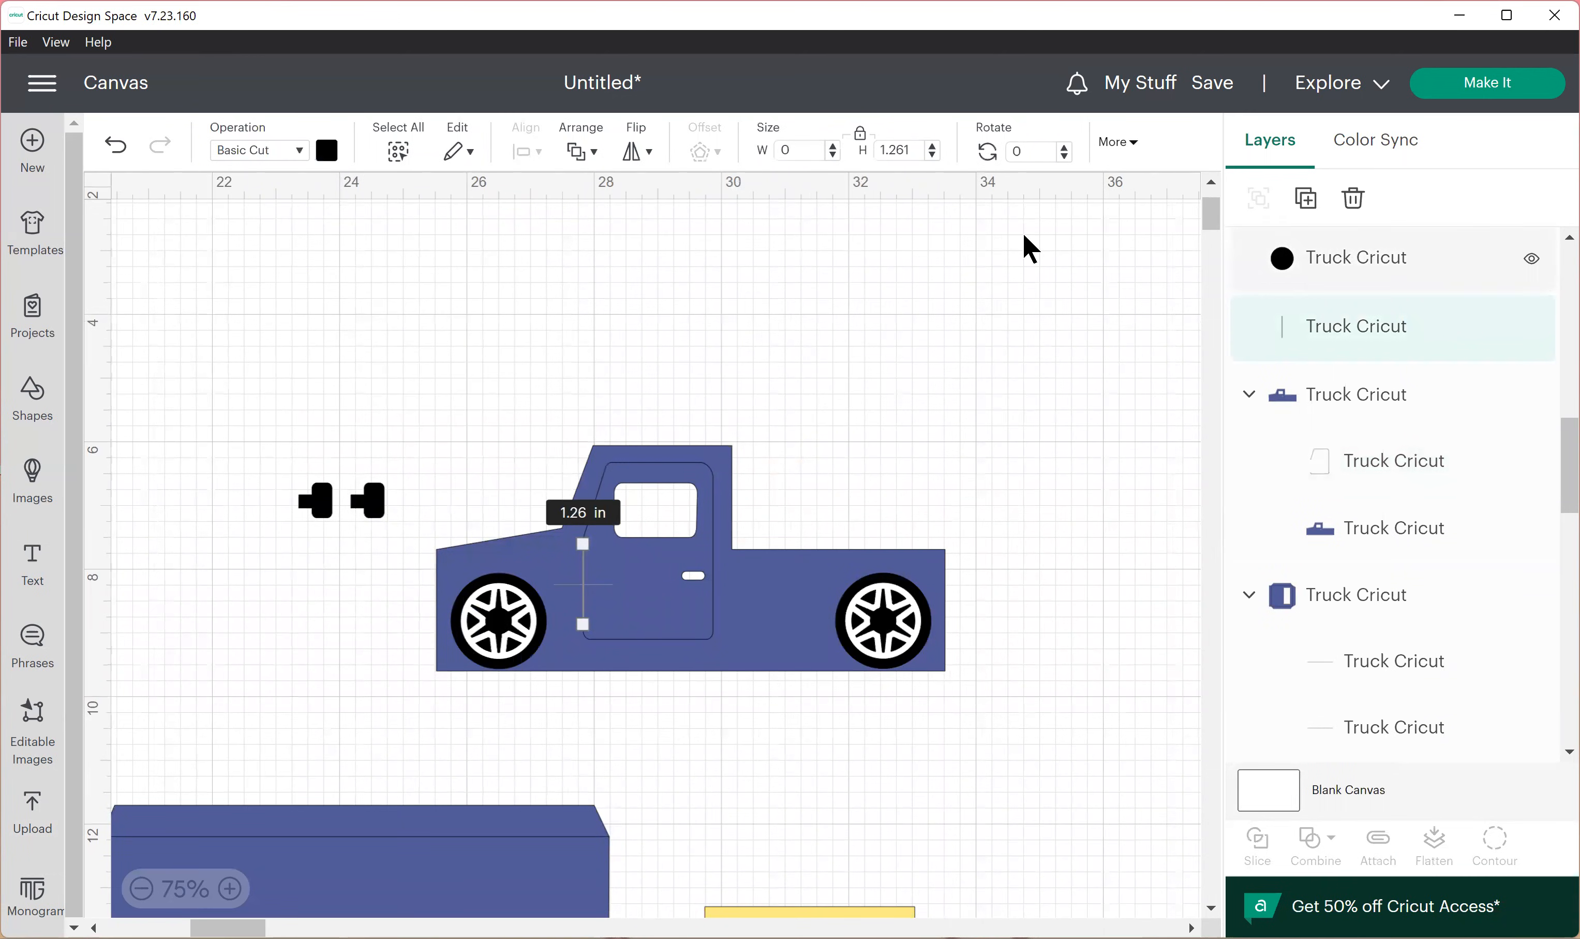
{"action": "left_click", "coordinate": [298, 164]}
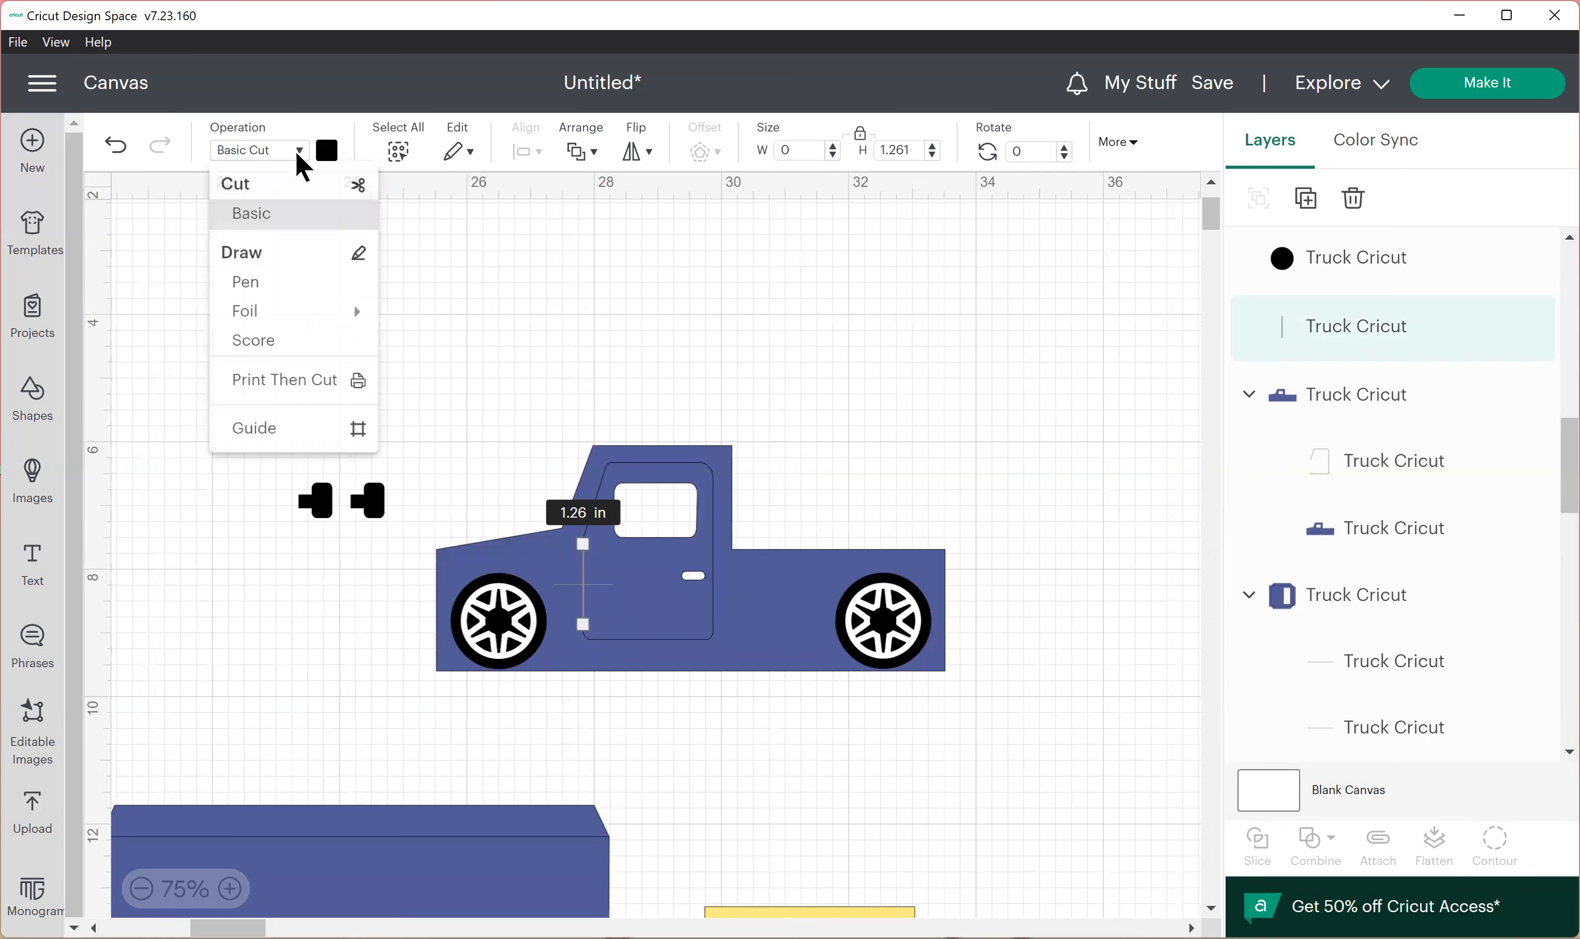
{"action": "left_click", "coordinate": [308, 363]}
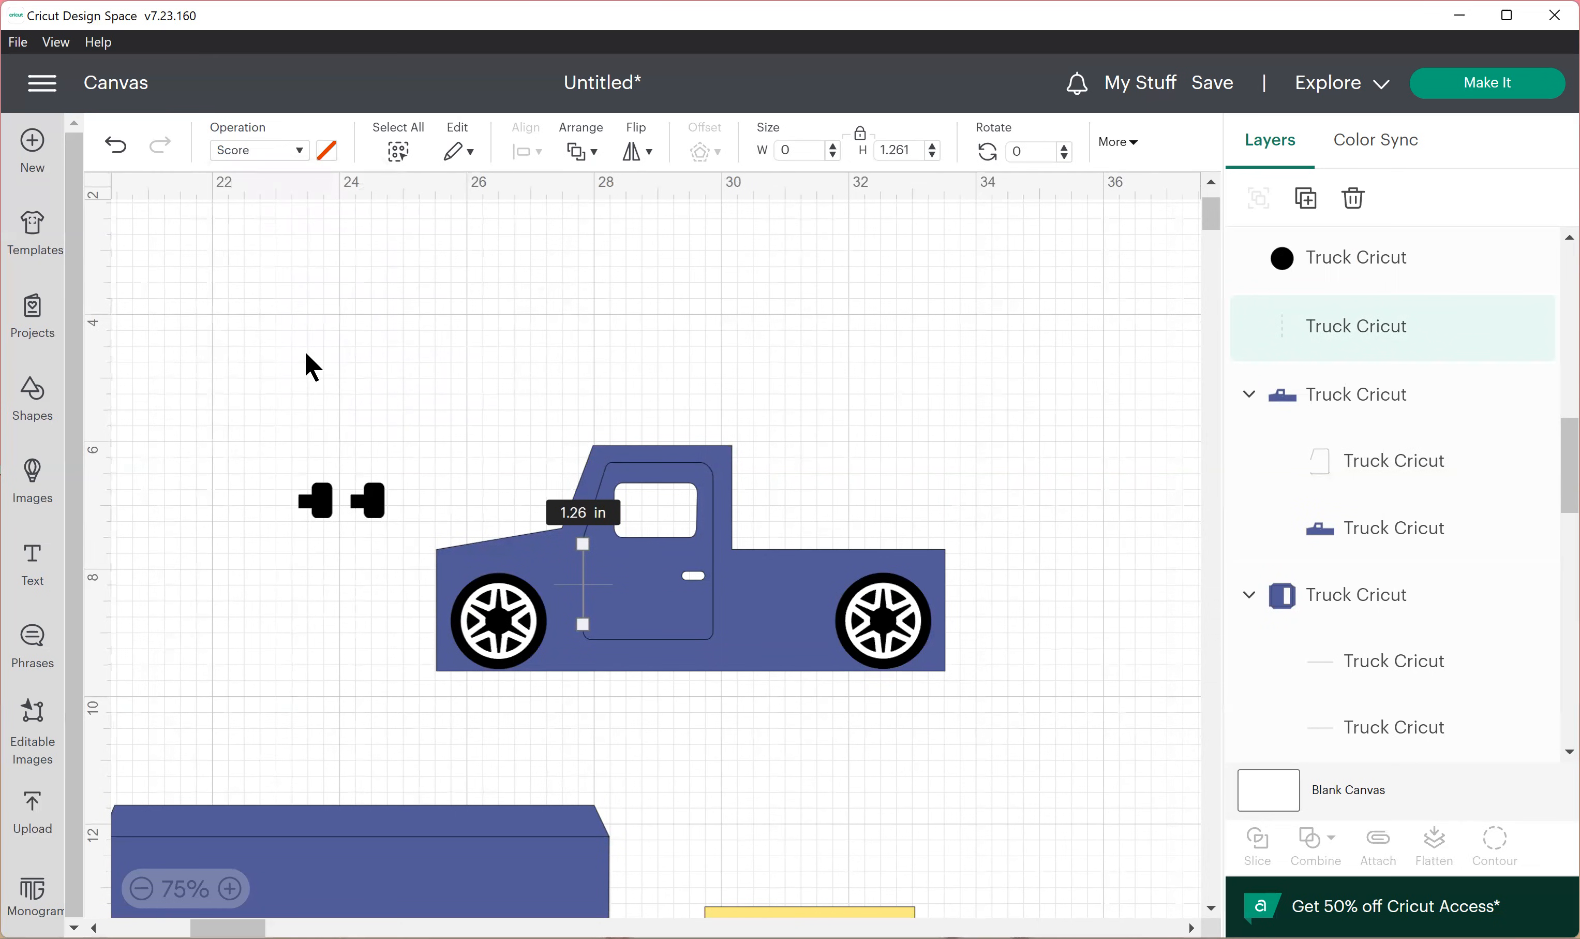
{"action": "left_click", "coordinate": [510, 373]}
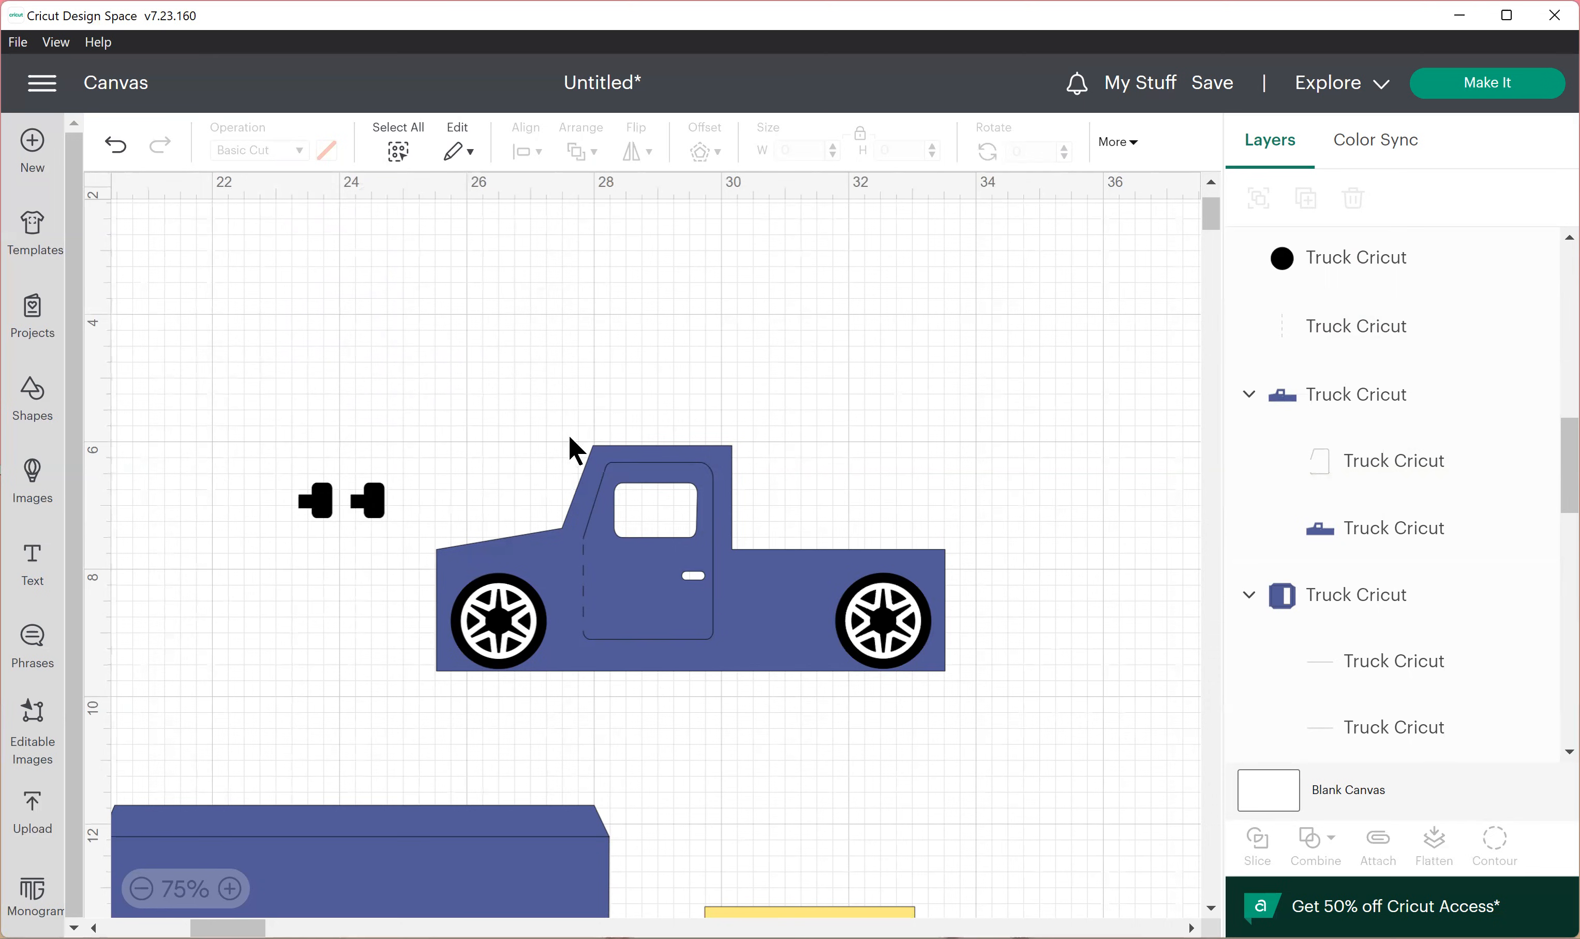
Step: Attach the door's score line to the truck side panel, without the wheels
{"action": "left_click_drag", "start_coordinate": [586, 387], "coordinate": [770, 737]}
{"action": "left_click", "coordinate": [532, 490]}
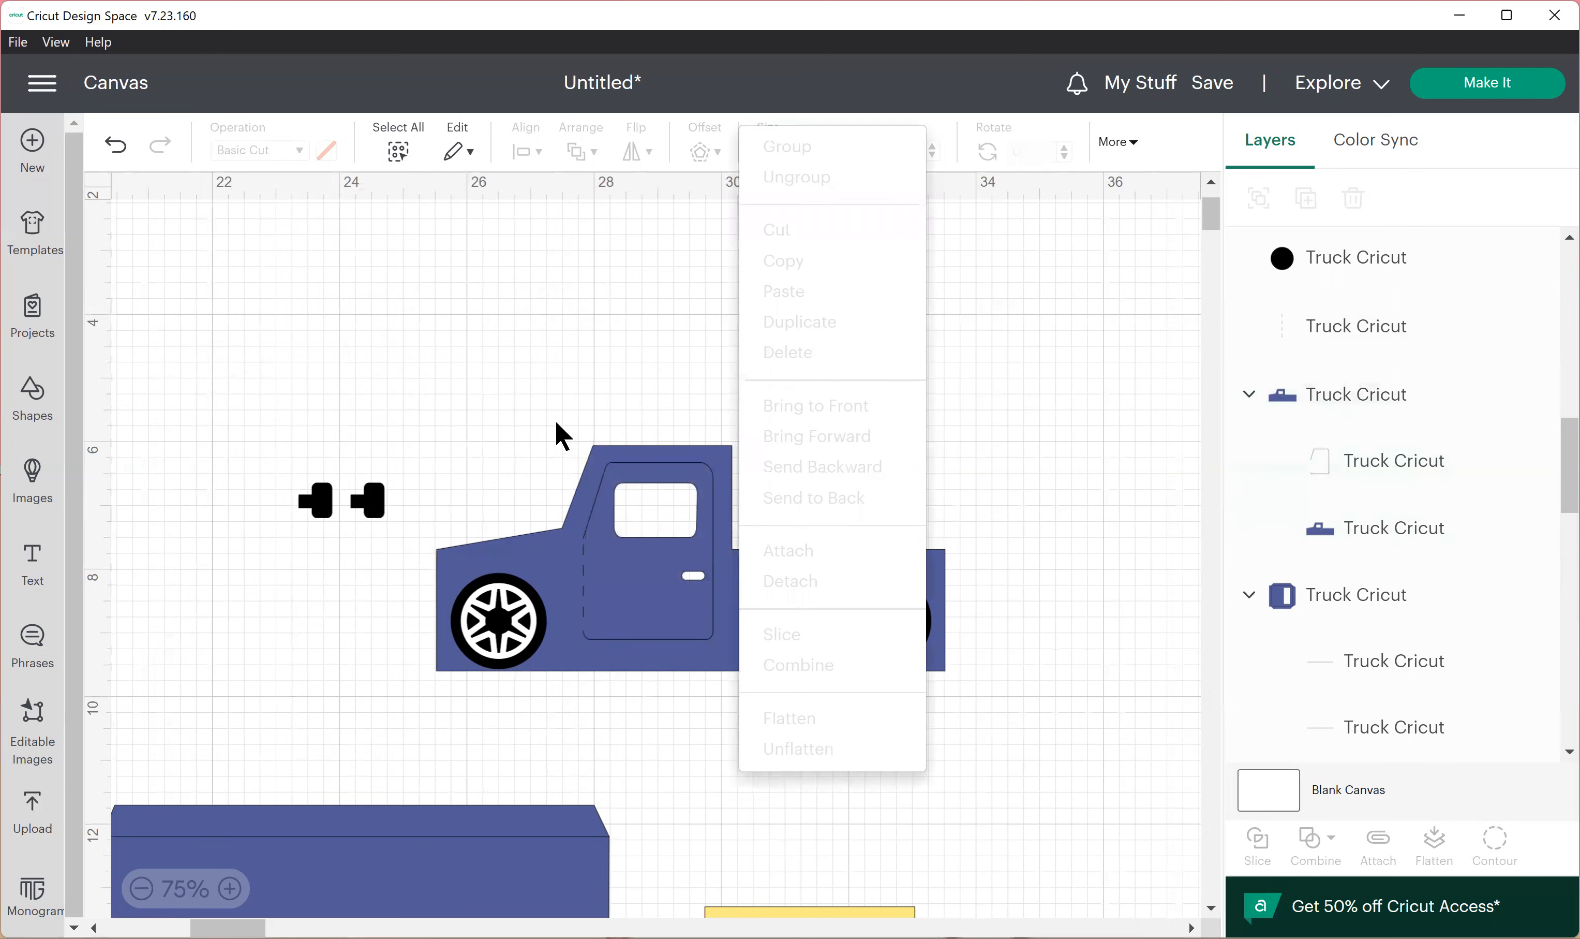
{"action": "left_click_drag", "start_coordinate": [554, 420], "coordinate": [720, 751]}
{"action": "left_click", "coordinate": [1379, 847]}
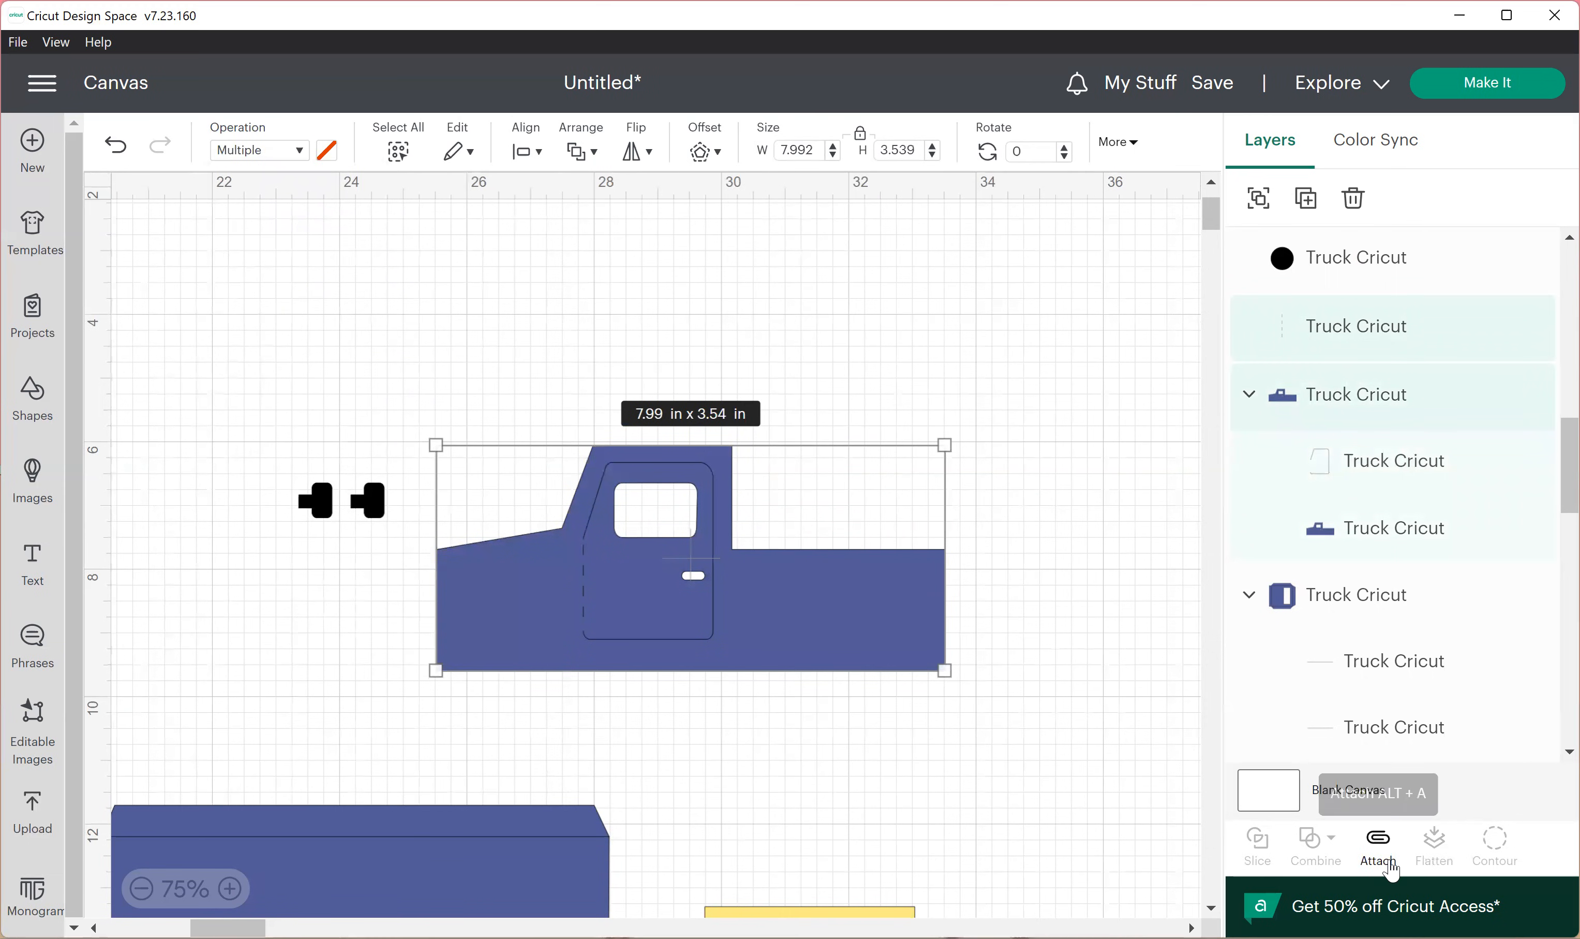
Step: Try moving the attached truck side up off its wheels, and undo the move
{"action": "left_click_drag", "start_coordinate": [658, 619], "coordinate": [652, 473]}
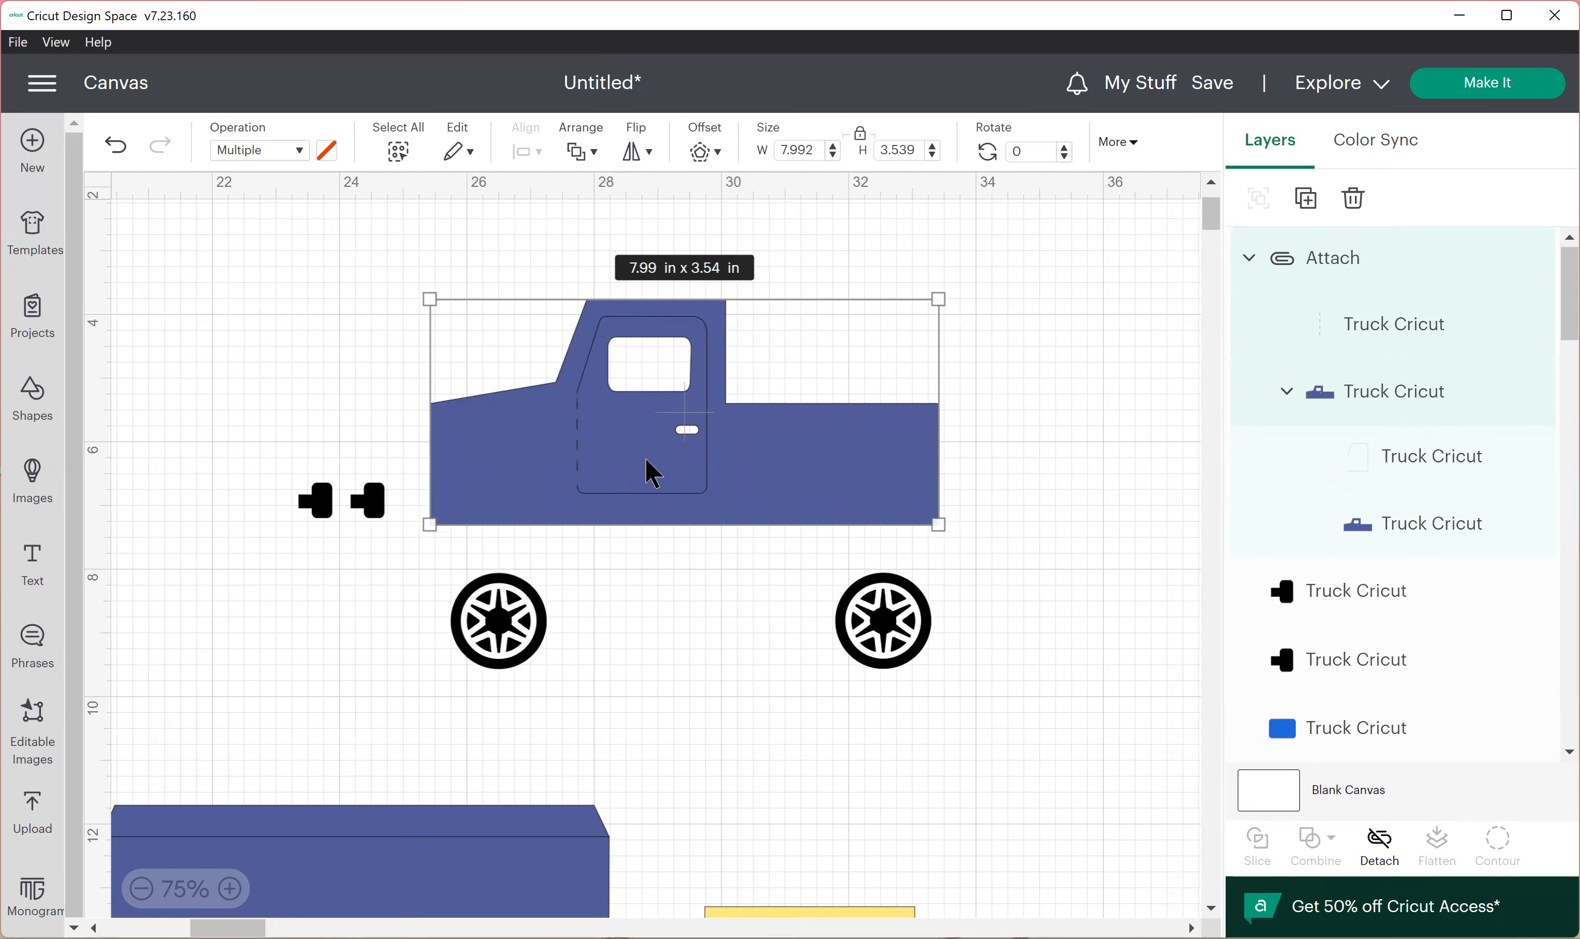
{"action": "left_click", "coordinate": [122, 152]}
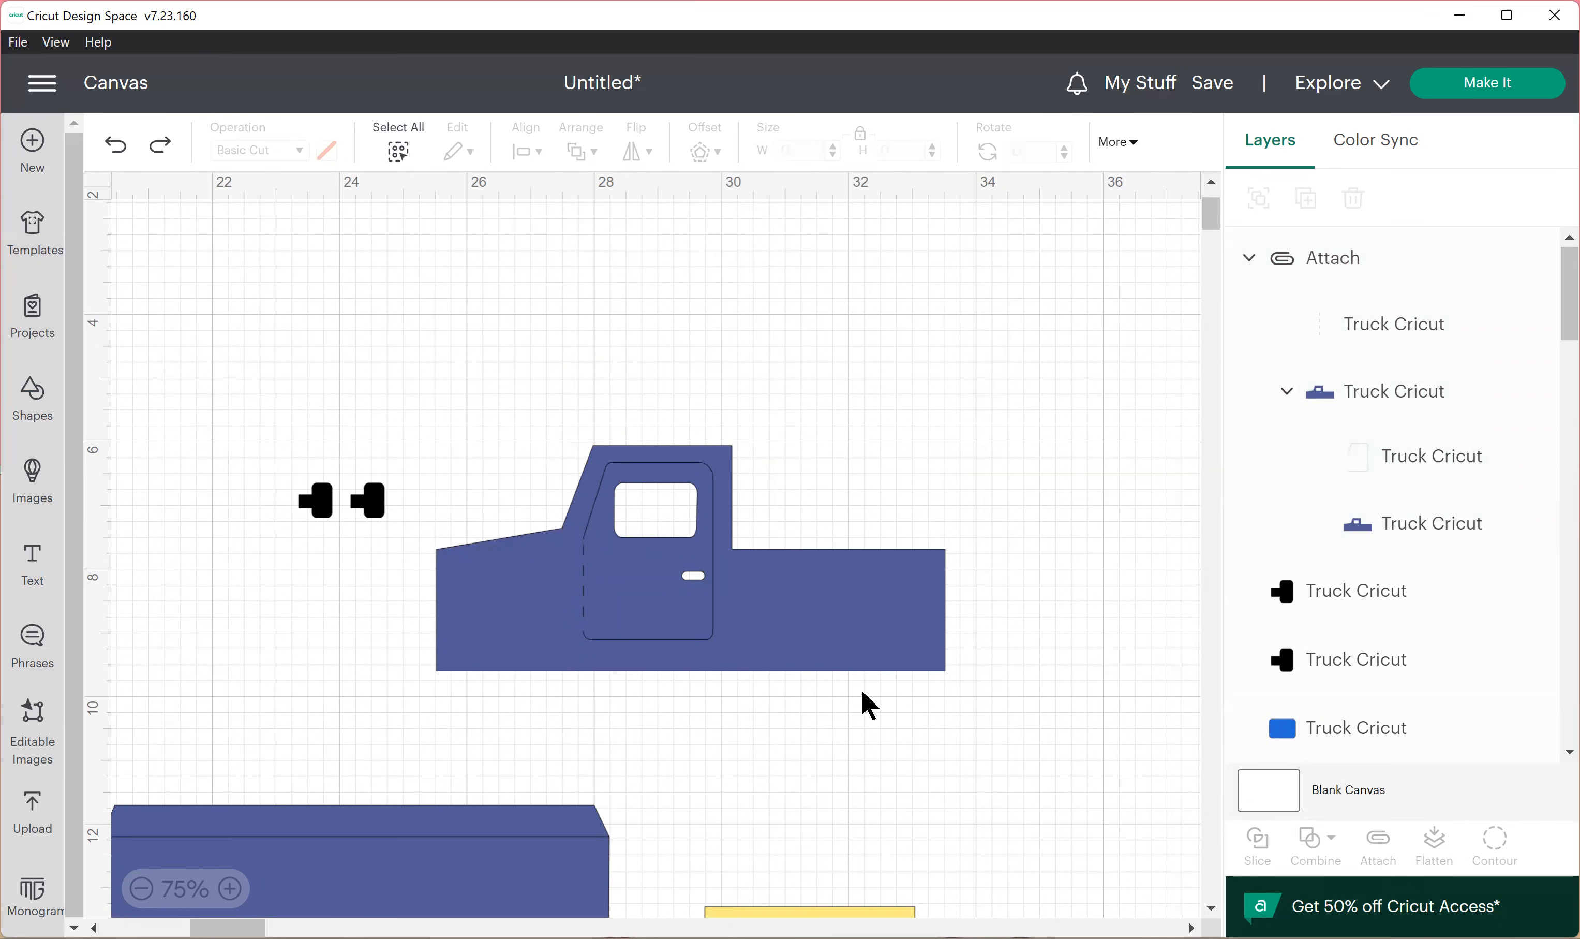
{"action": "right_click", "coordinate": [937, 684]}
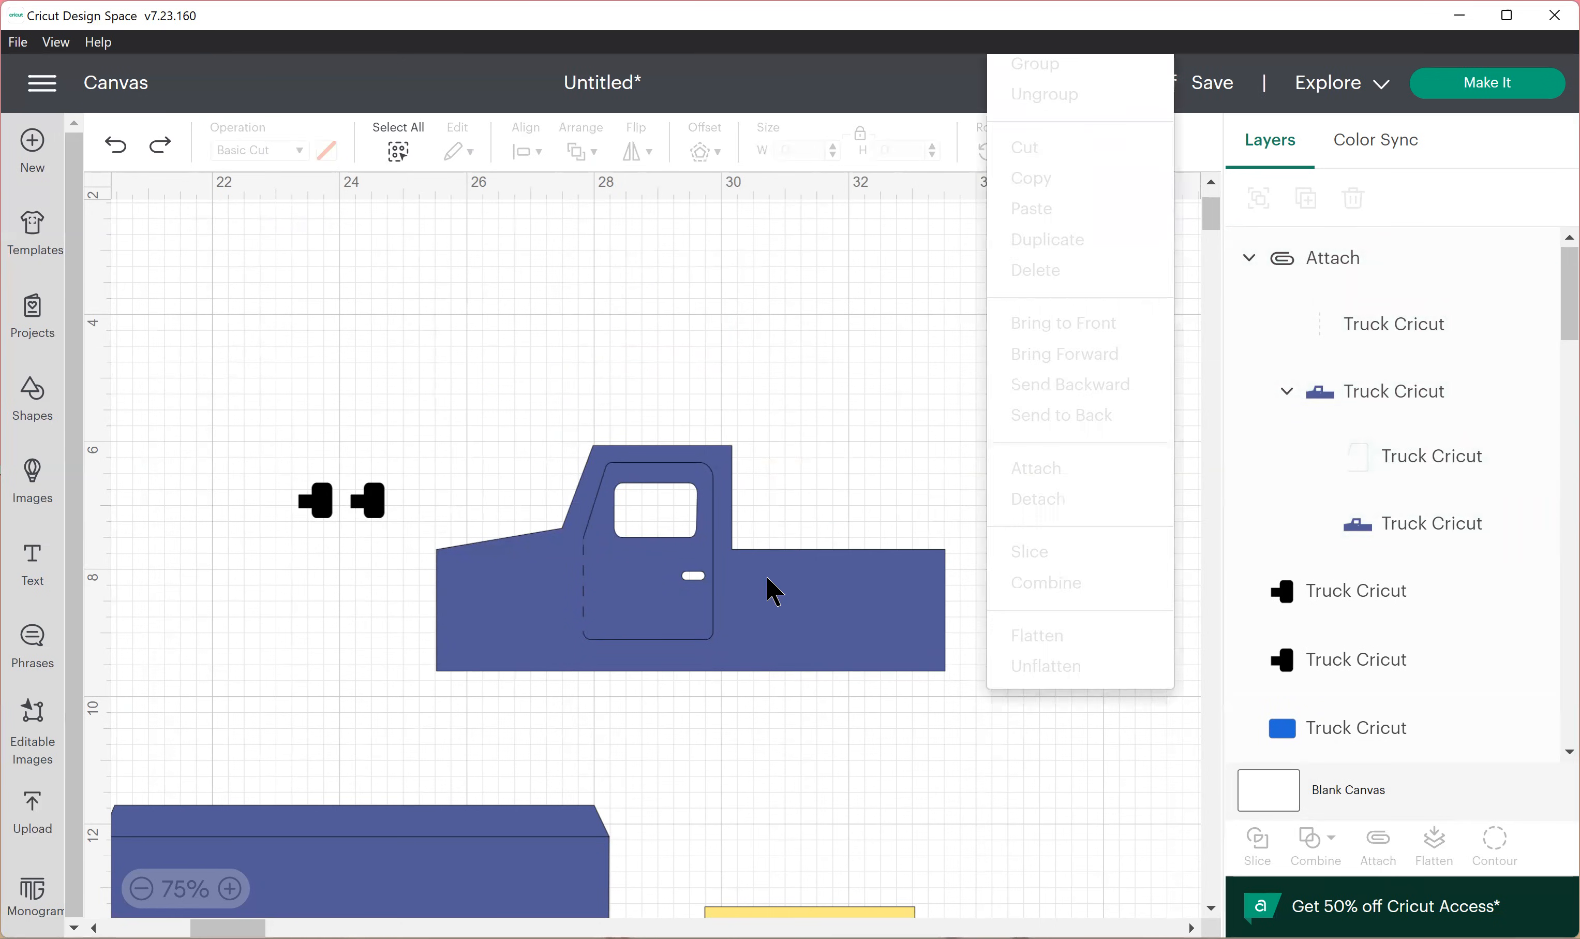
{"action": "left_click", "coordinate": [492, 430]}
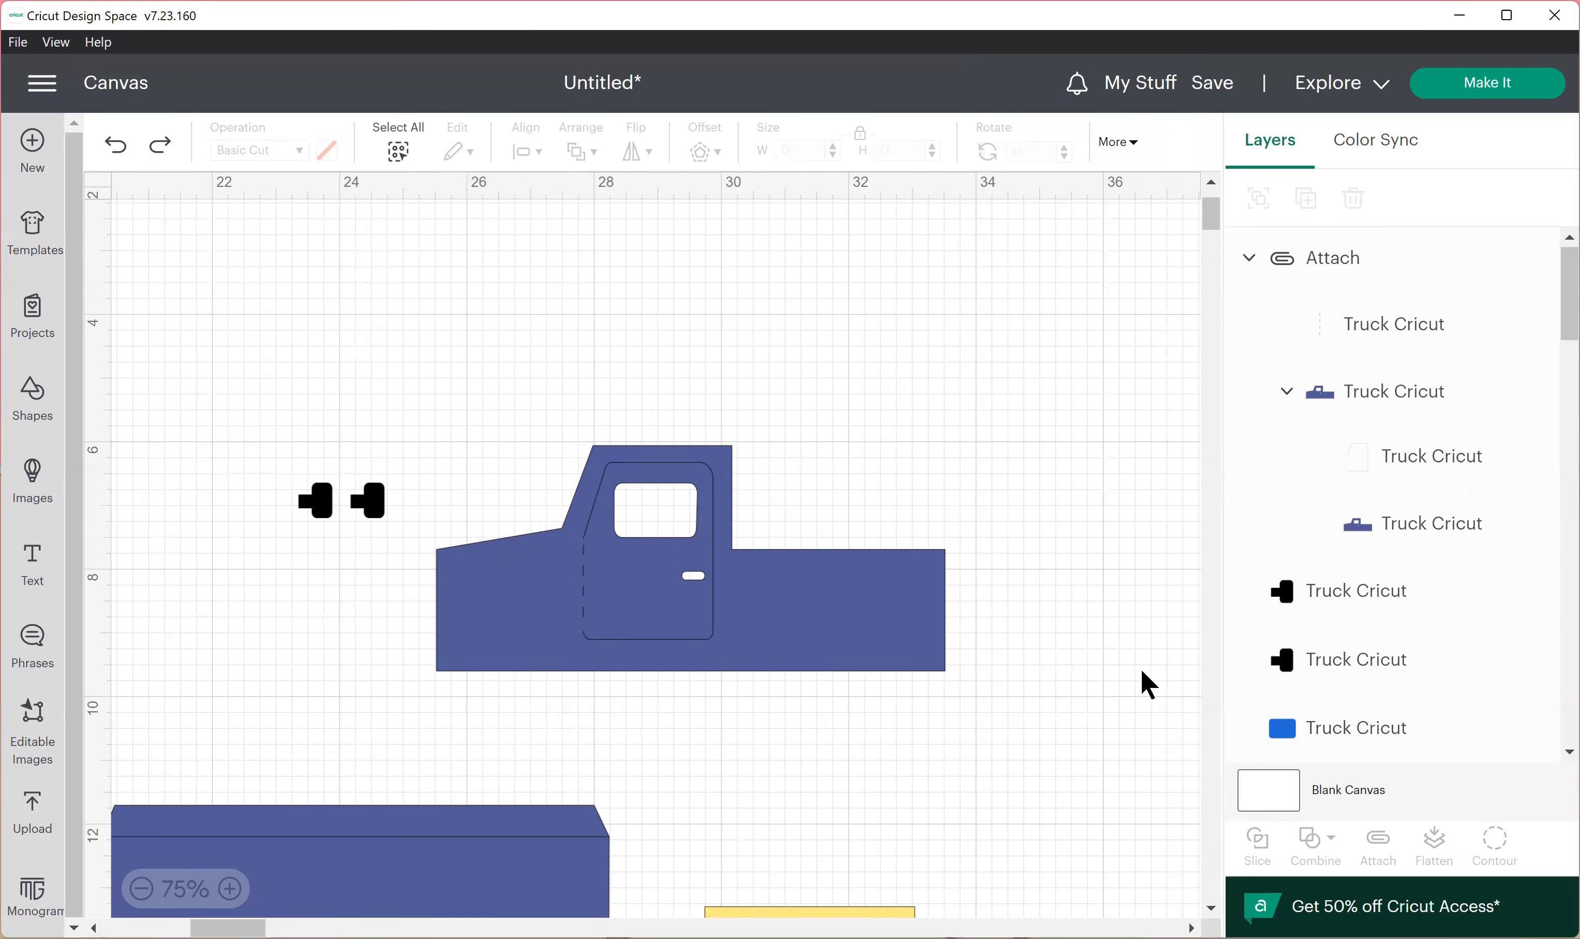
Step: Make a copy of the truck side with its wheels and flip the copy horizontally
{"action": "left_click_drag", "start_coordinate": [443, 400], "coordinate": [1009, 696]}
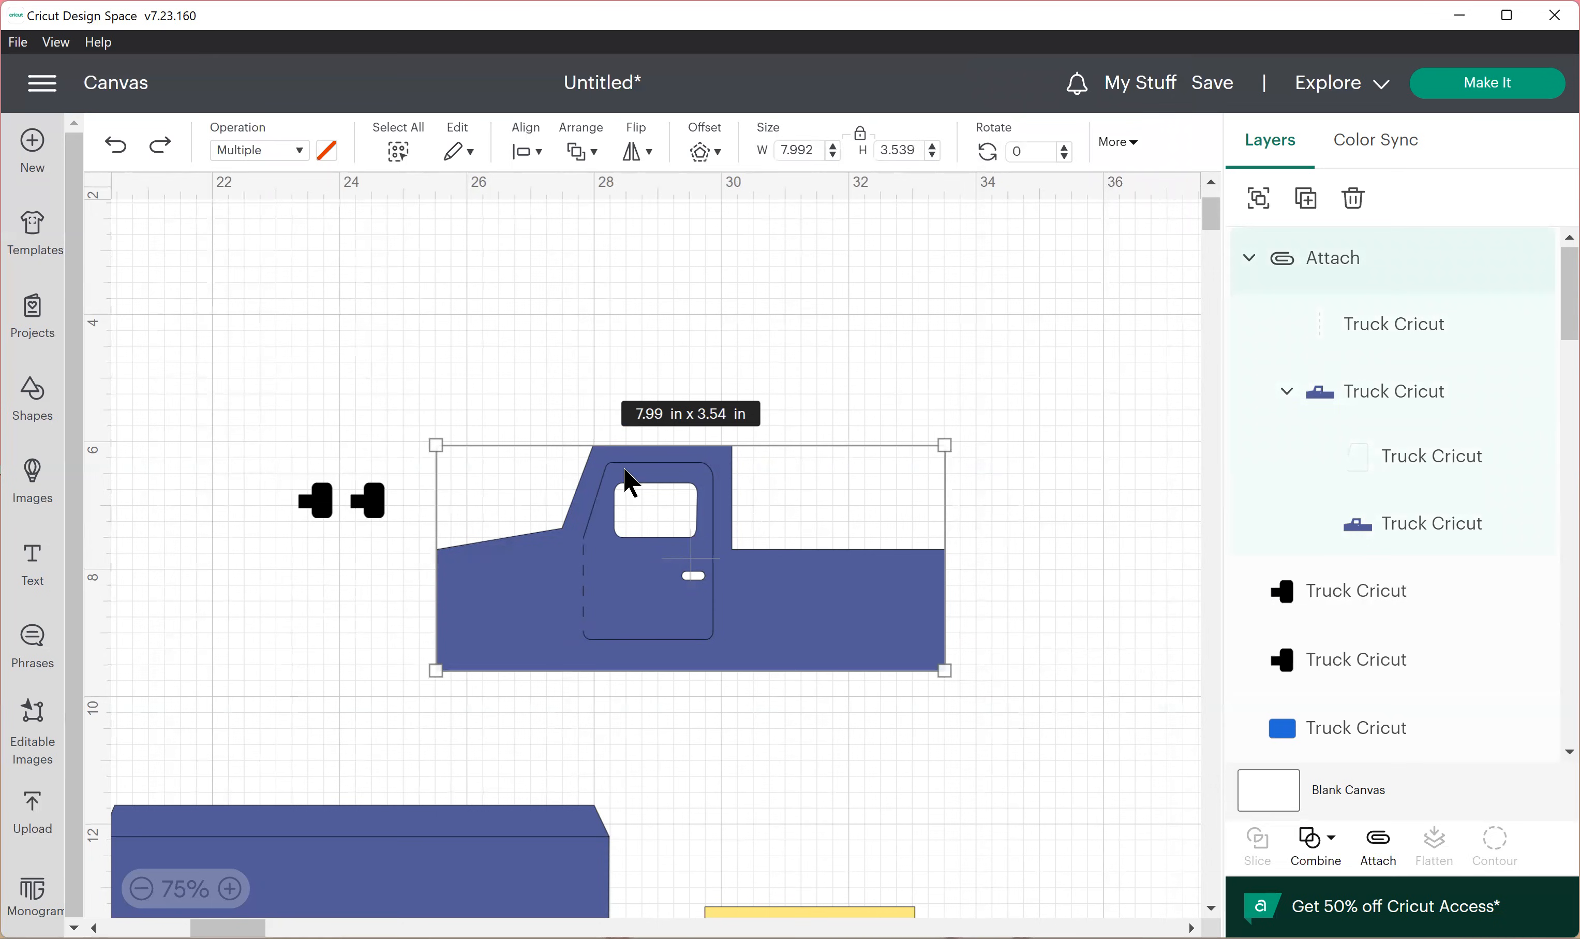
{"action": "key", "text": "ctrl+v"}
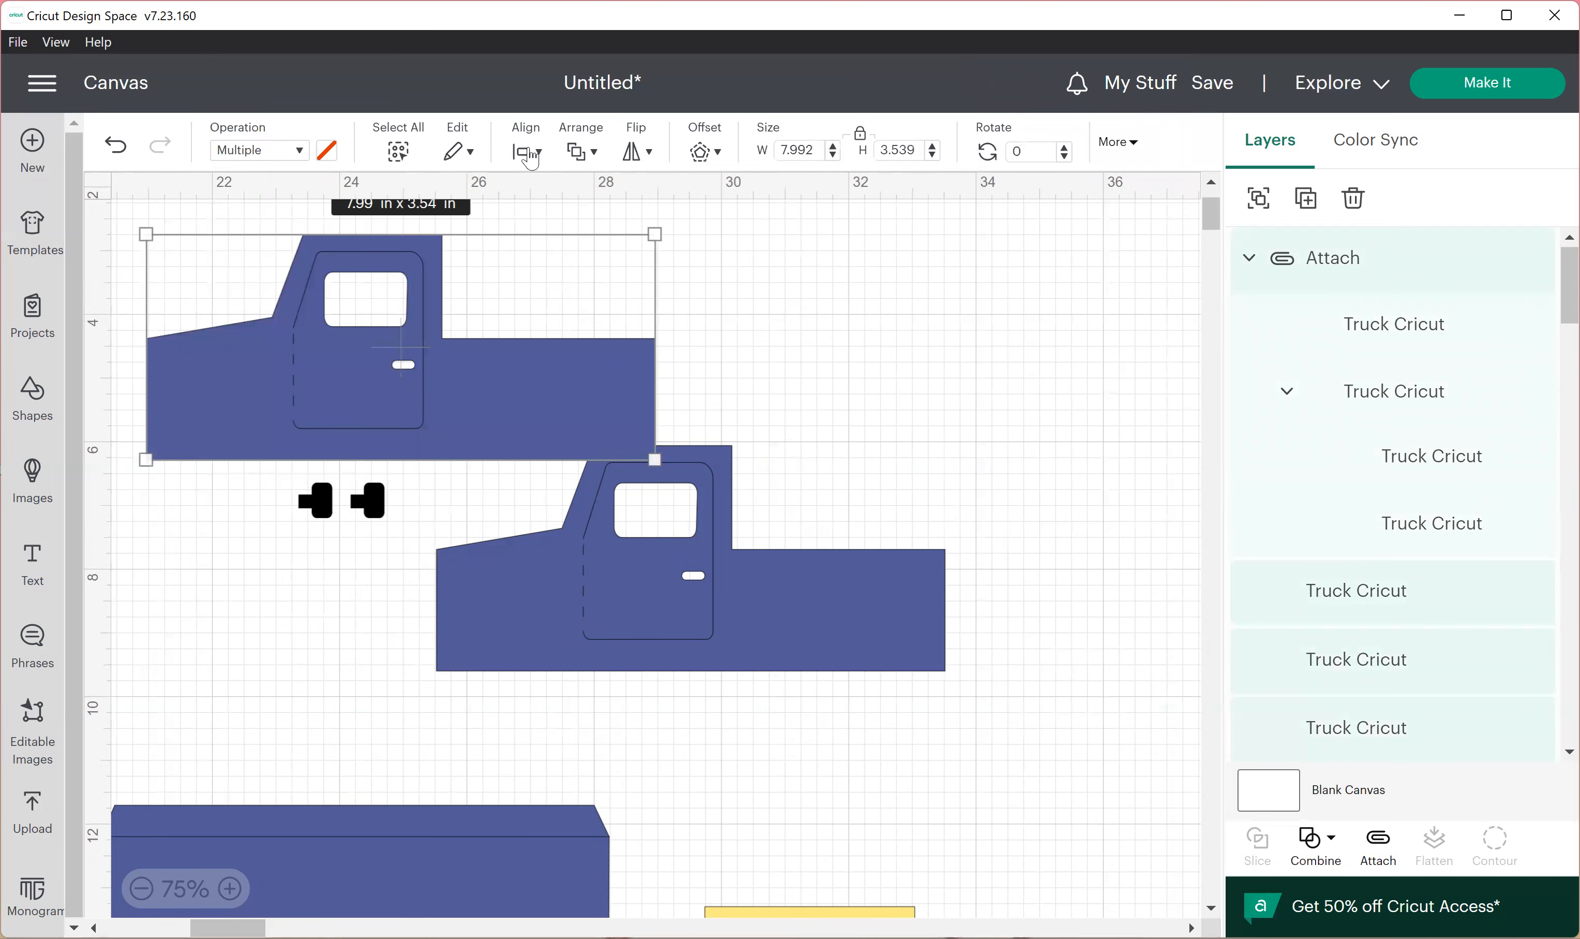
{"action": "left_click", "coordinate": [645, 154]}
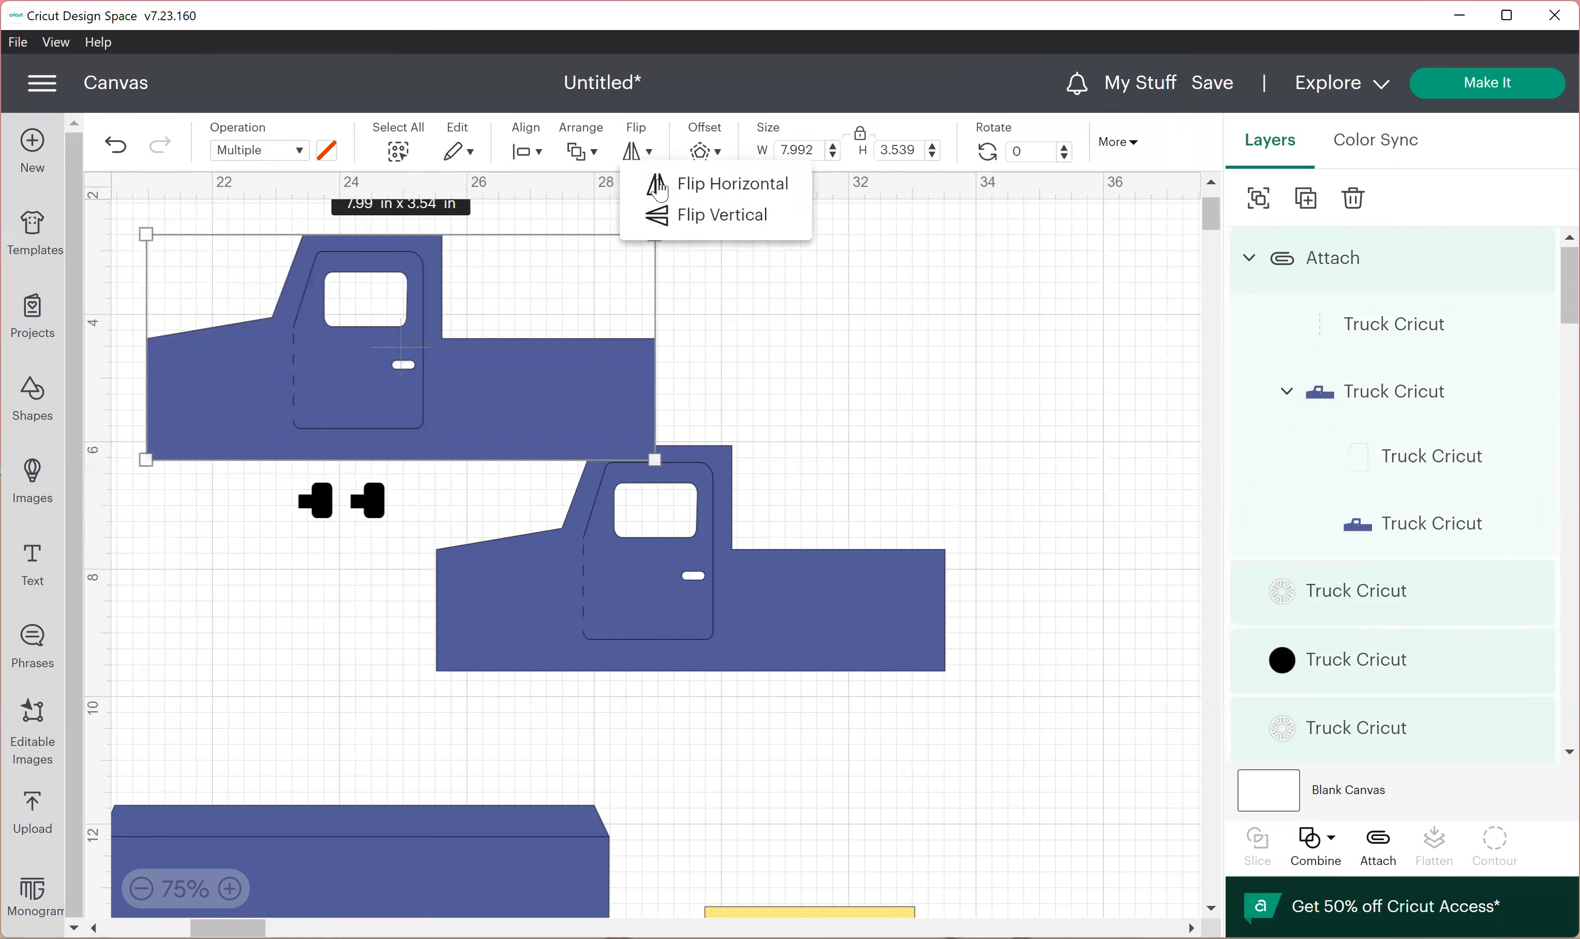
{"action": "left_click", "coordinate": [657, 185]}
Step: Move the flipped copy up clear of the original side, and shift its body panel up off the wheels
{"action": "left_click_drag", "start_coordinate": [439, 370], "coordinate": [316, 322]}
{"action": "left_click", "coordinate": [550, 333]}
{"action": "mouse_move", "coordinate": [472, 324]}
{"action": "left_mouse_down"}
{"action": "mouse_move", "coordinate": [864, 343]}
{"action": "mouse_move", "coordinate": [480, 258]}
{"action": "mouse_move", "coordinate": [481, 333]}
{"action": "left_mouse_up"}
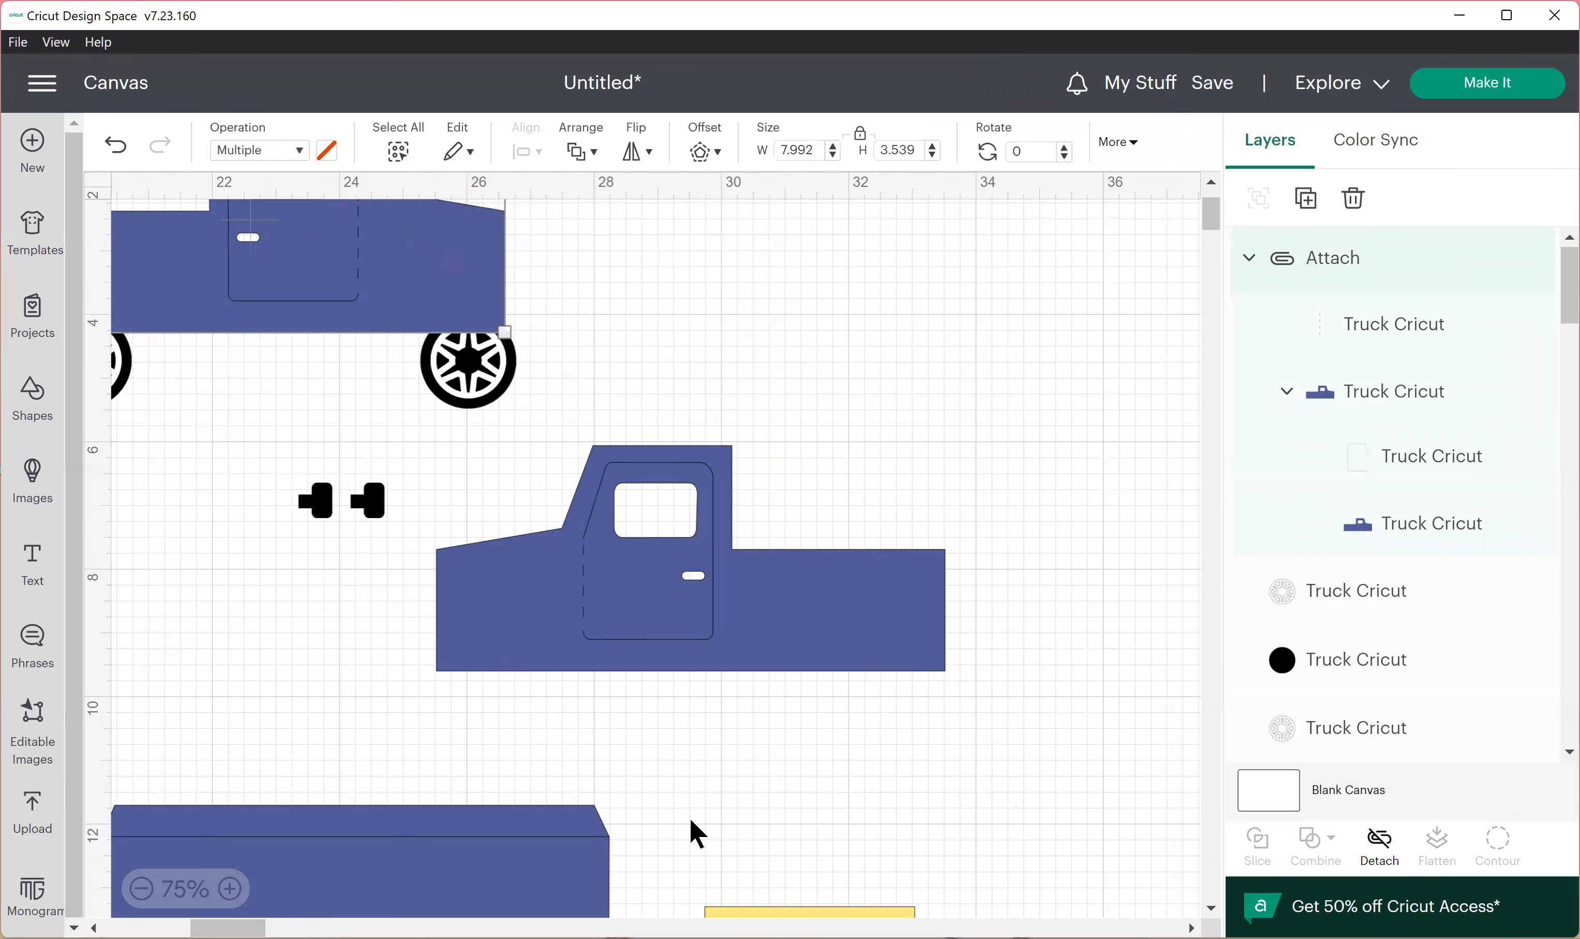
Step: Change the two long horizontal fold lines on the truck's bottom panel to Score
{"action": "left_click", "coordinate": [147, 892]}
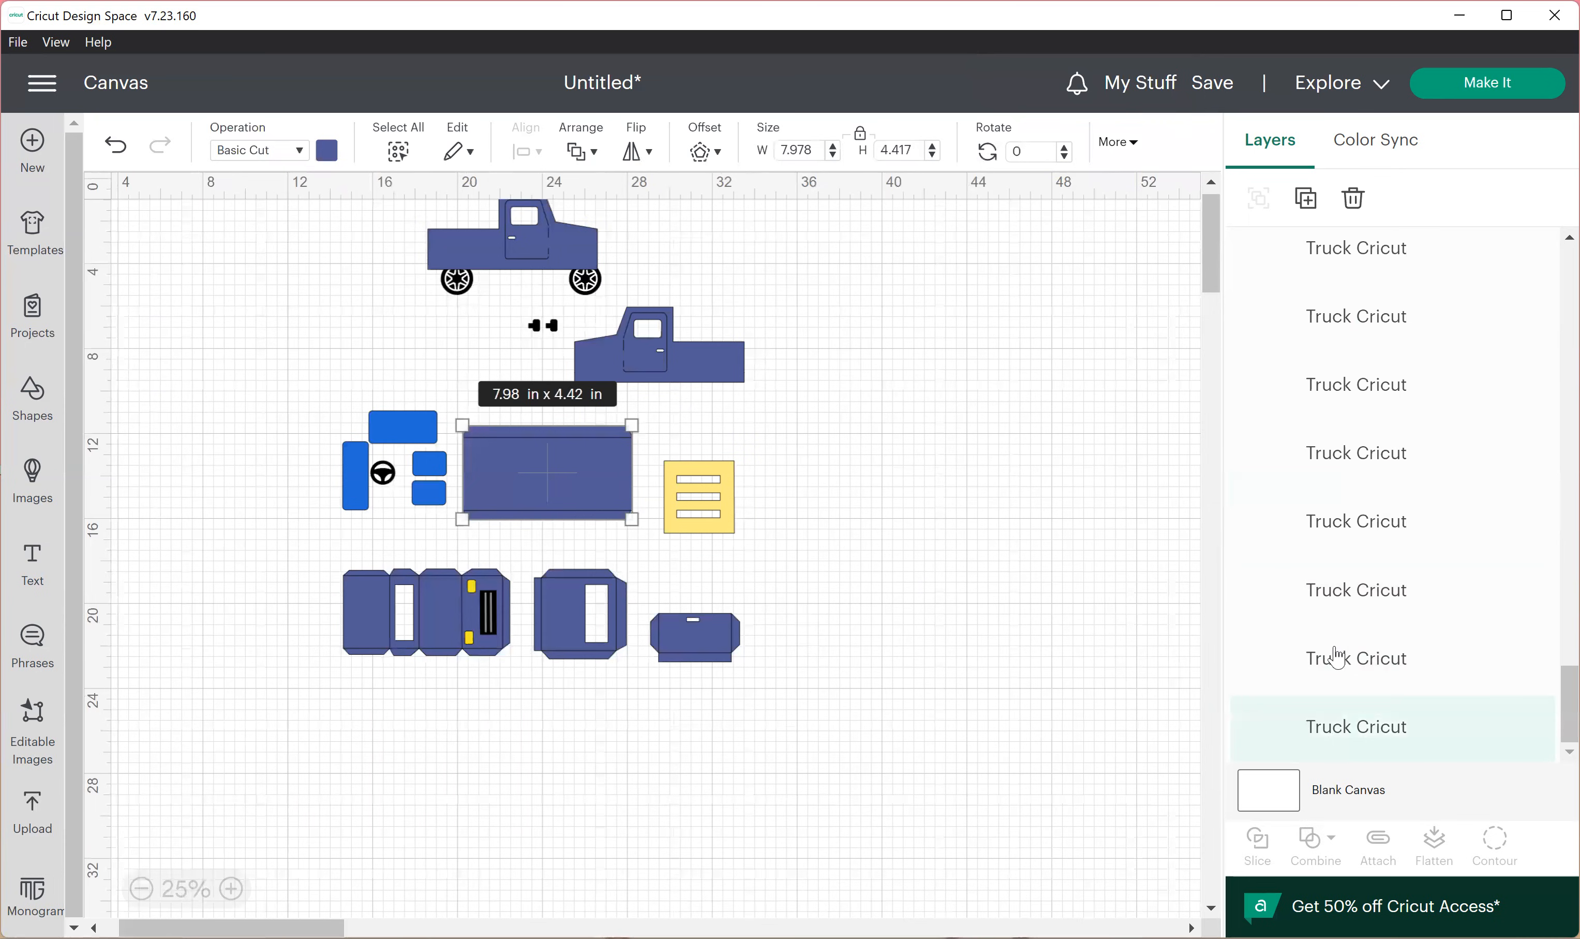
{"action": "left_click", "coordinate": [1356, 660]}
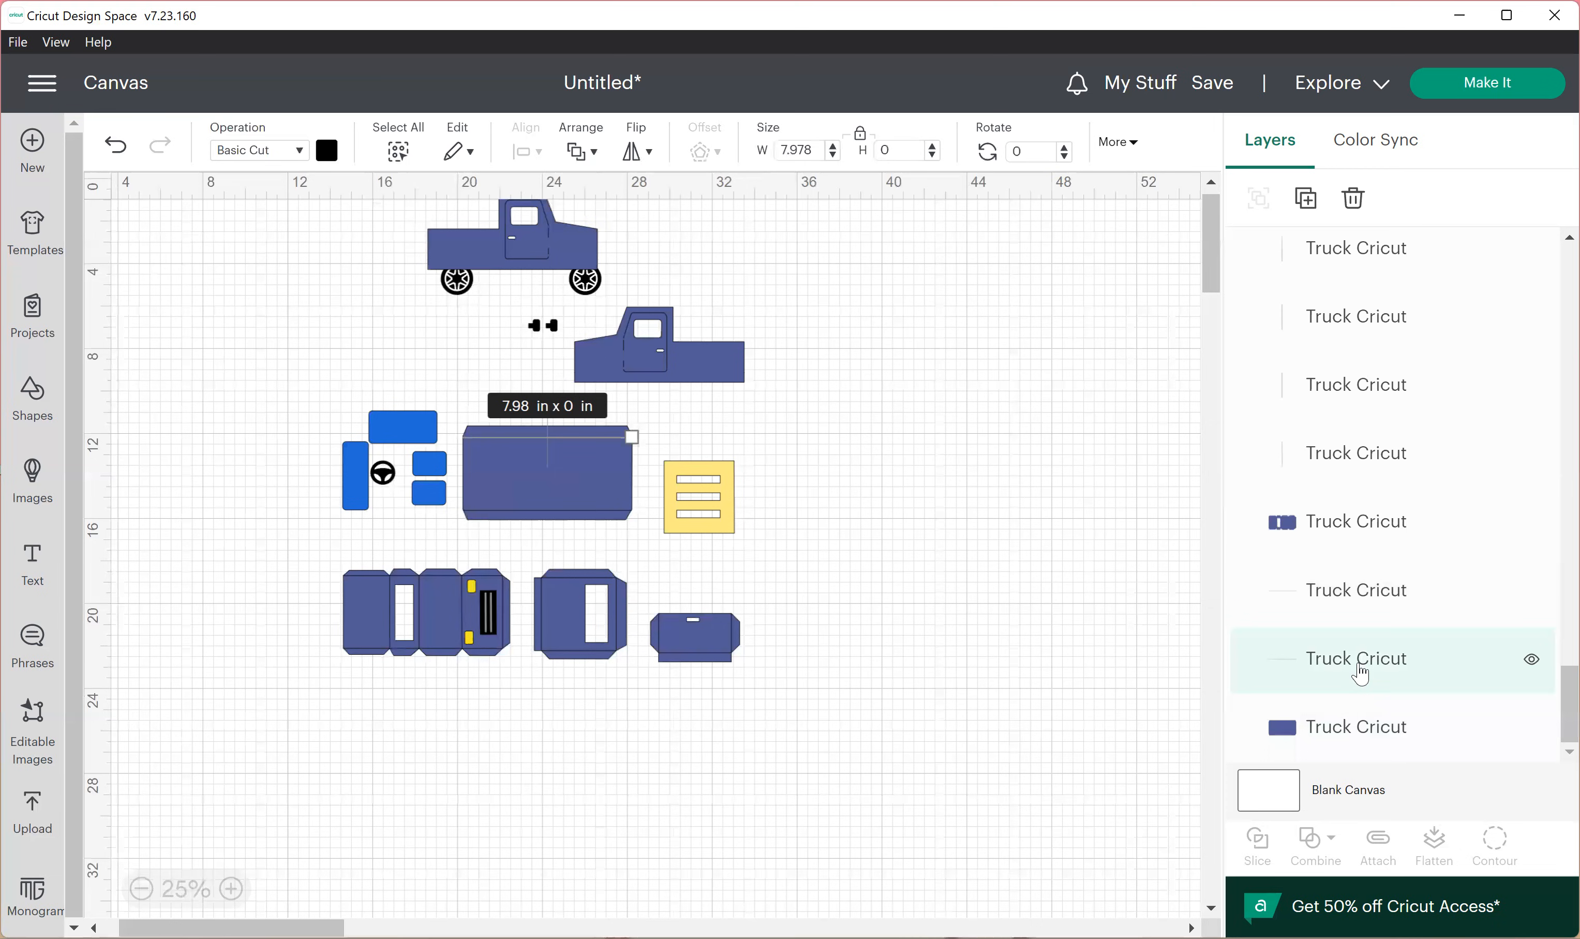
{"action": "left_click", "coordinate": [1376, 600], "text": "shift"}
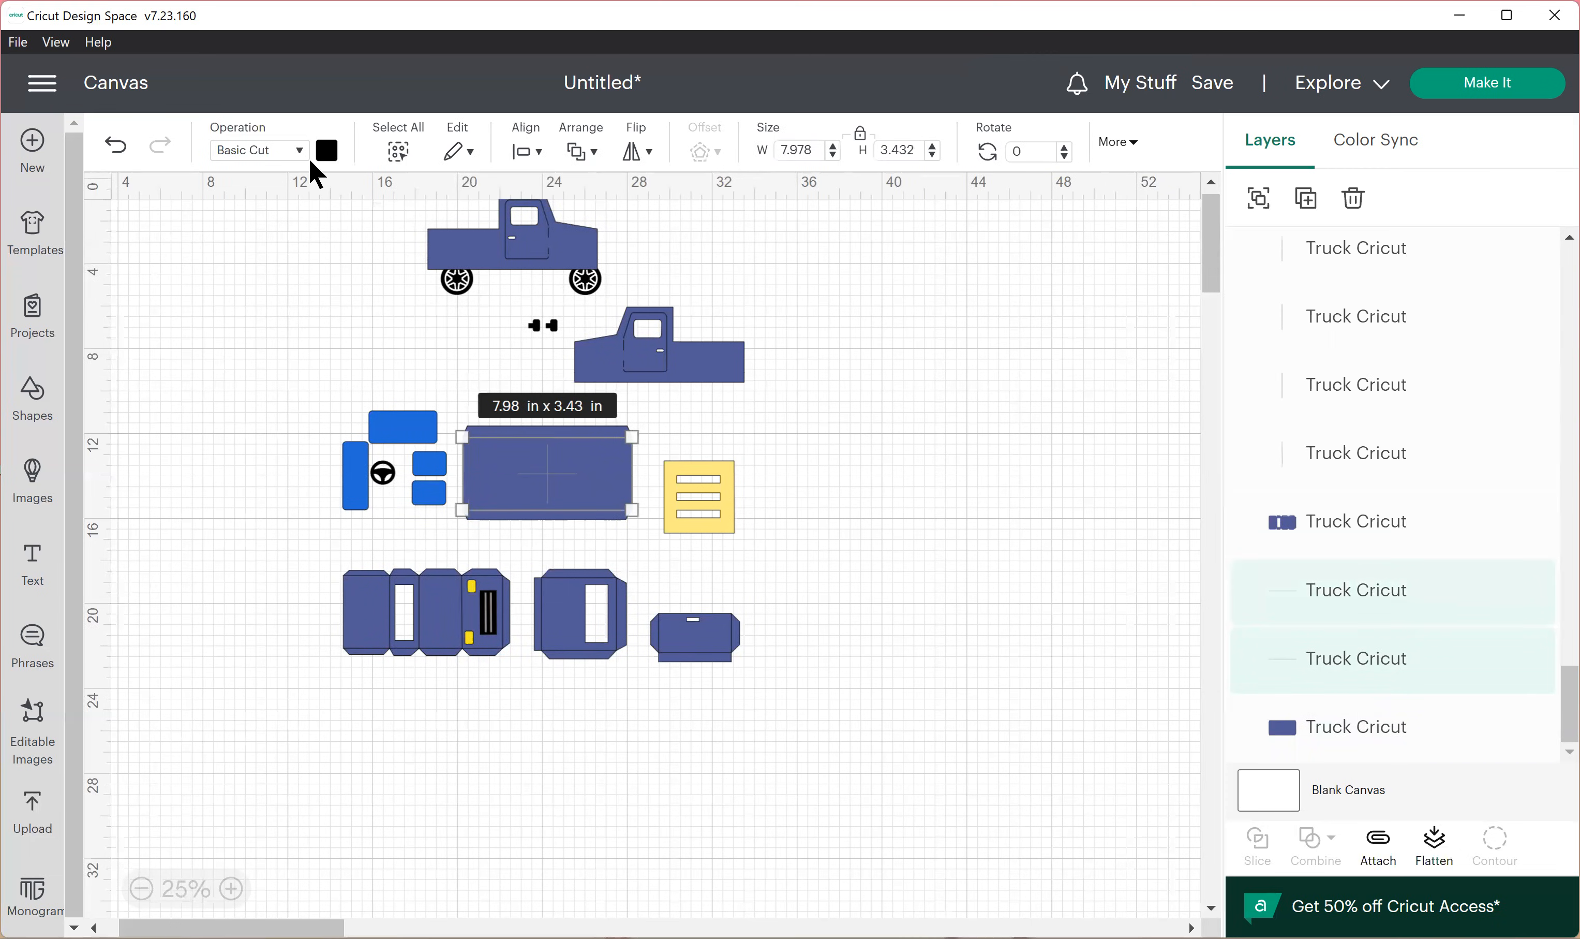
{"action": "left_click", "coordinate": [303, 154]}
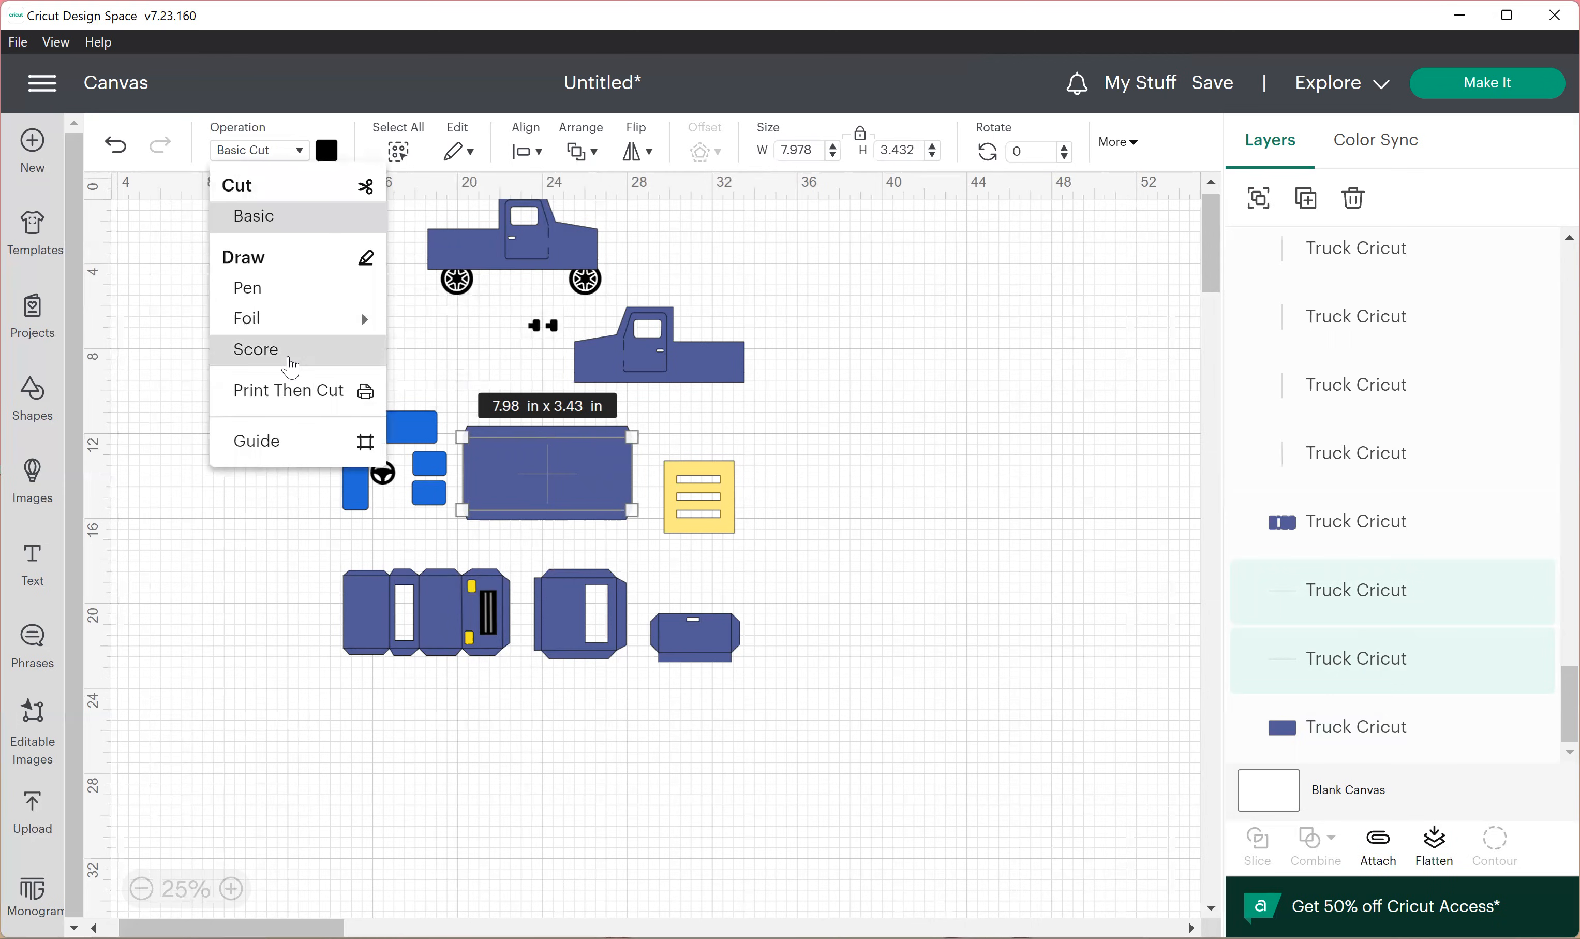
{"action": "left_click", "coordinate": [292, 359]}
{"action": "left_click", "coordinate": [552, 539]}
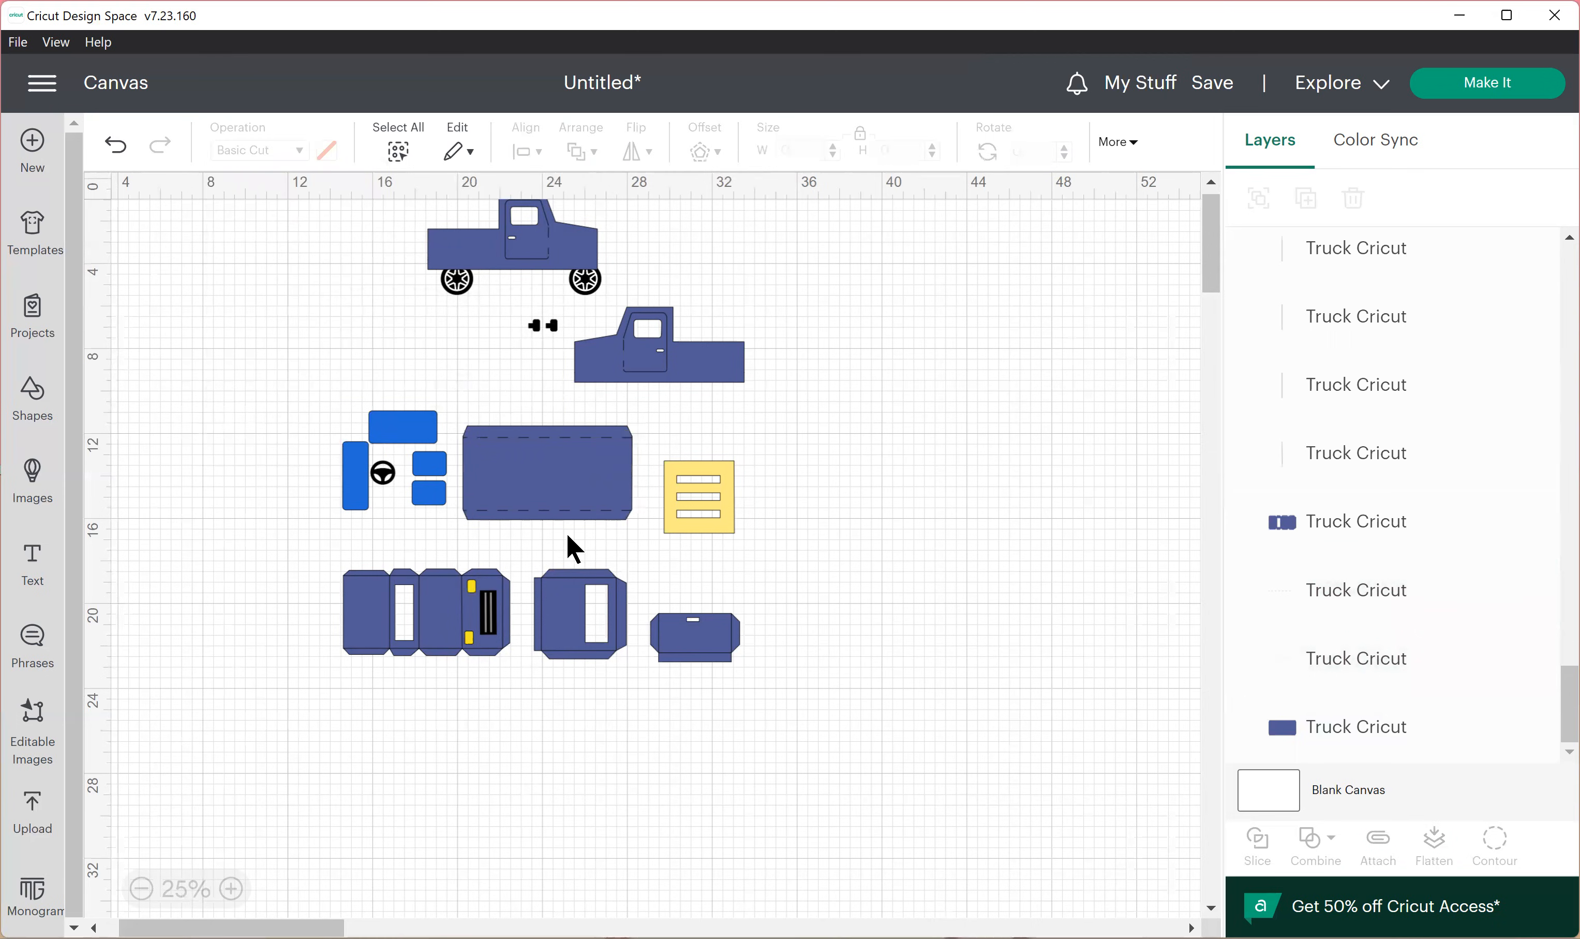
Step: Attach the bottom panel to its two score lines and move it beside the original truck side
{"action": "left_click", "coordinate": [502, 420]}
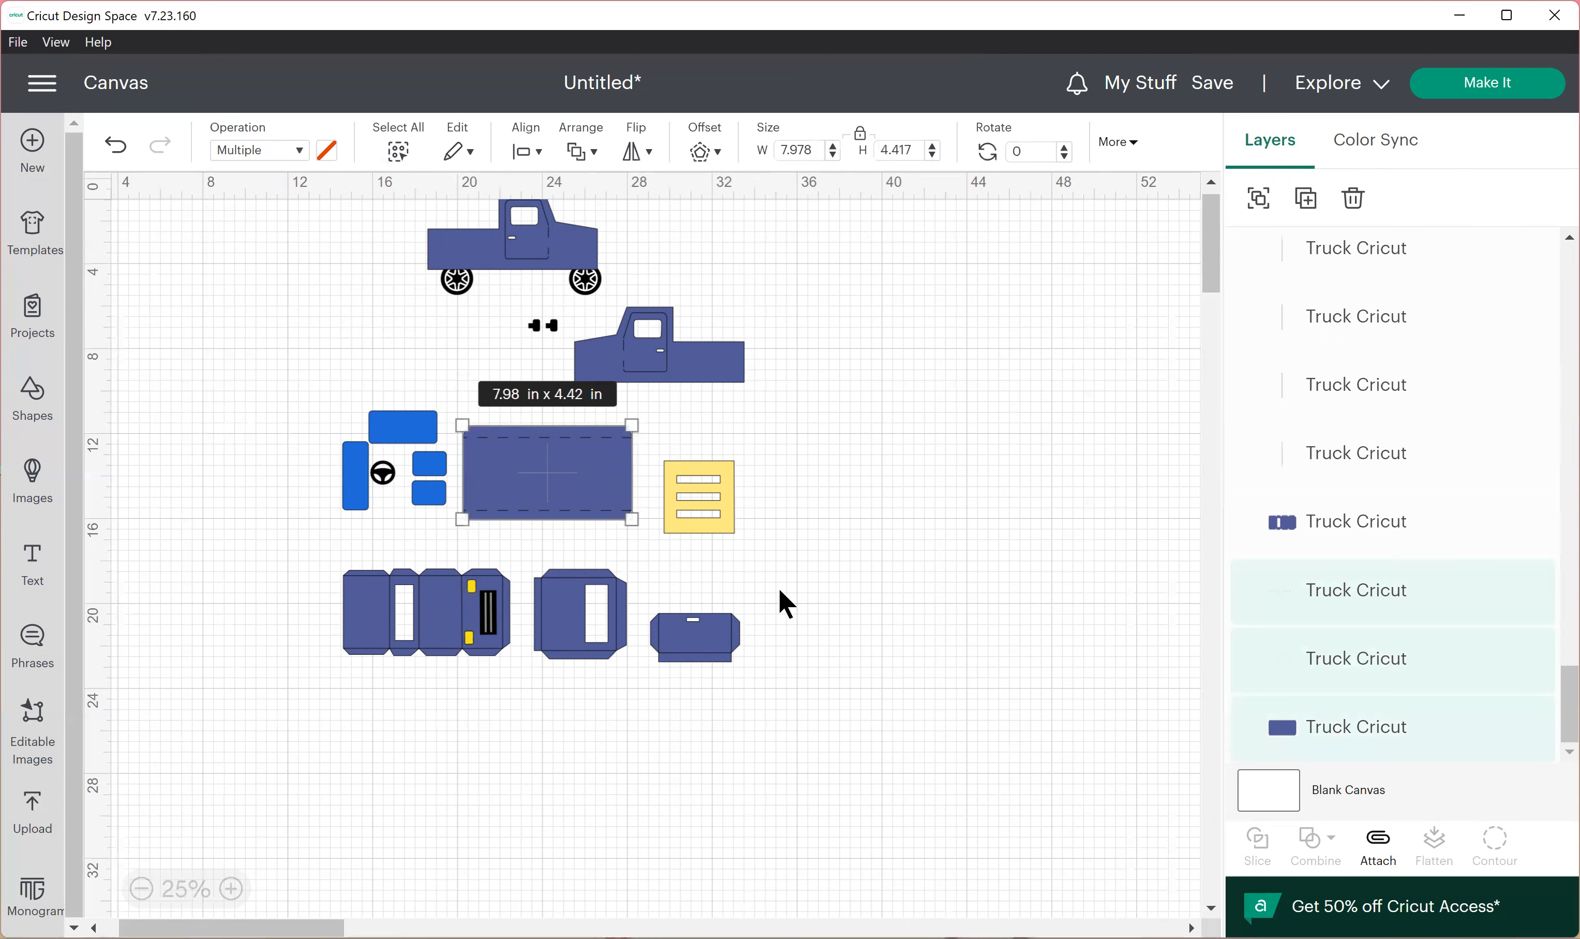
{"action": "left_click", "coordinate": [1372, 856]}
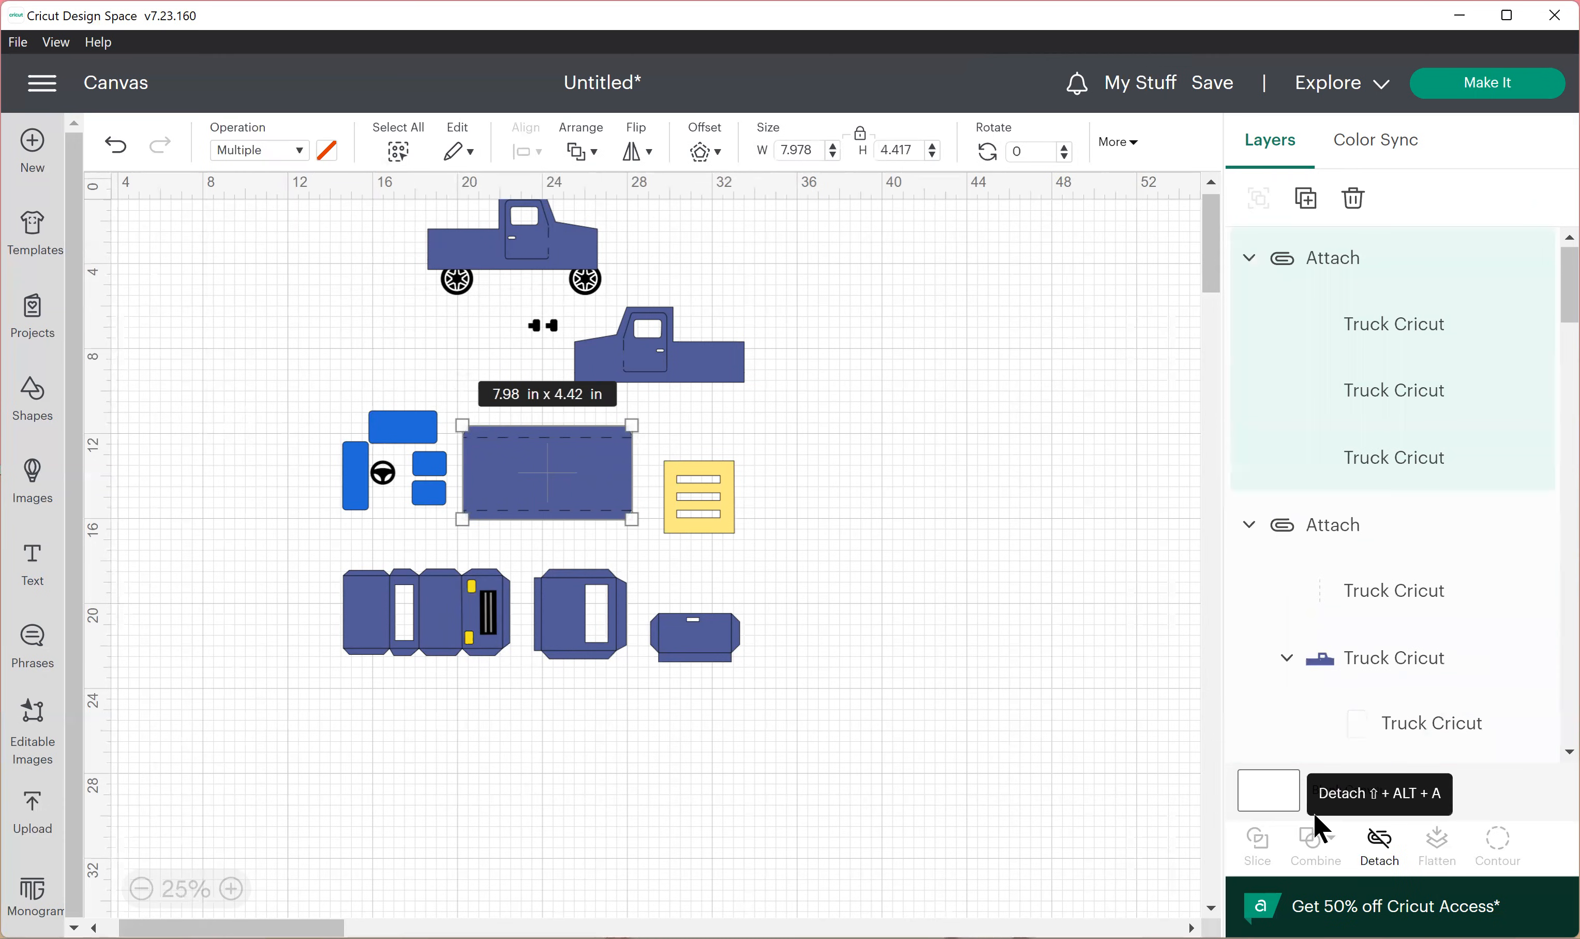
{"action": "left_click_drag", "start_coordinate": [593, 483], "coordinate": [931, 344]}
Step: Change the trunk door's two vertical fold lines and one horizontal fold line to Score
{"action": "left_click", "coordinate": [720, 635]}
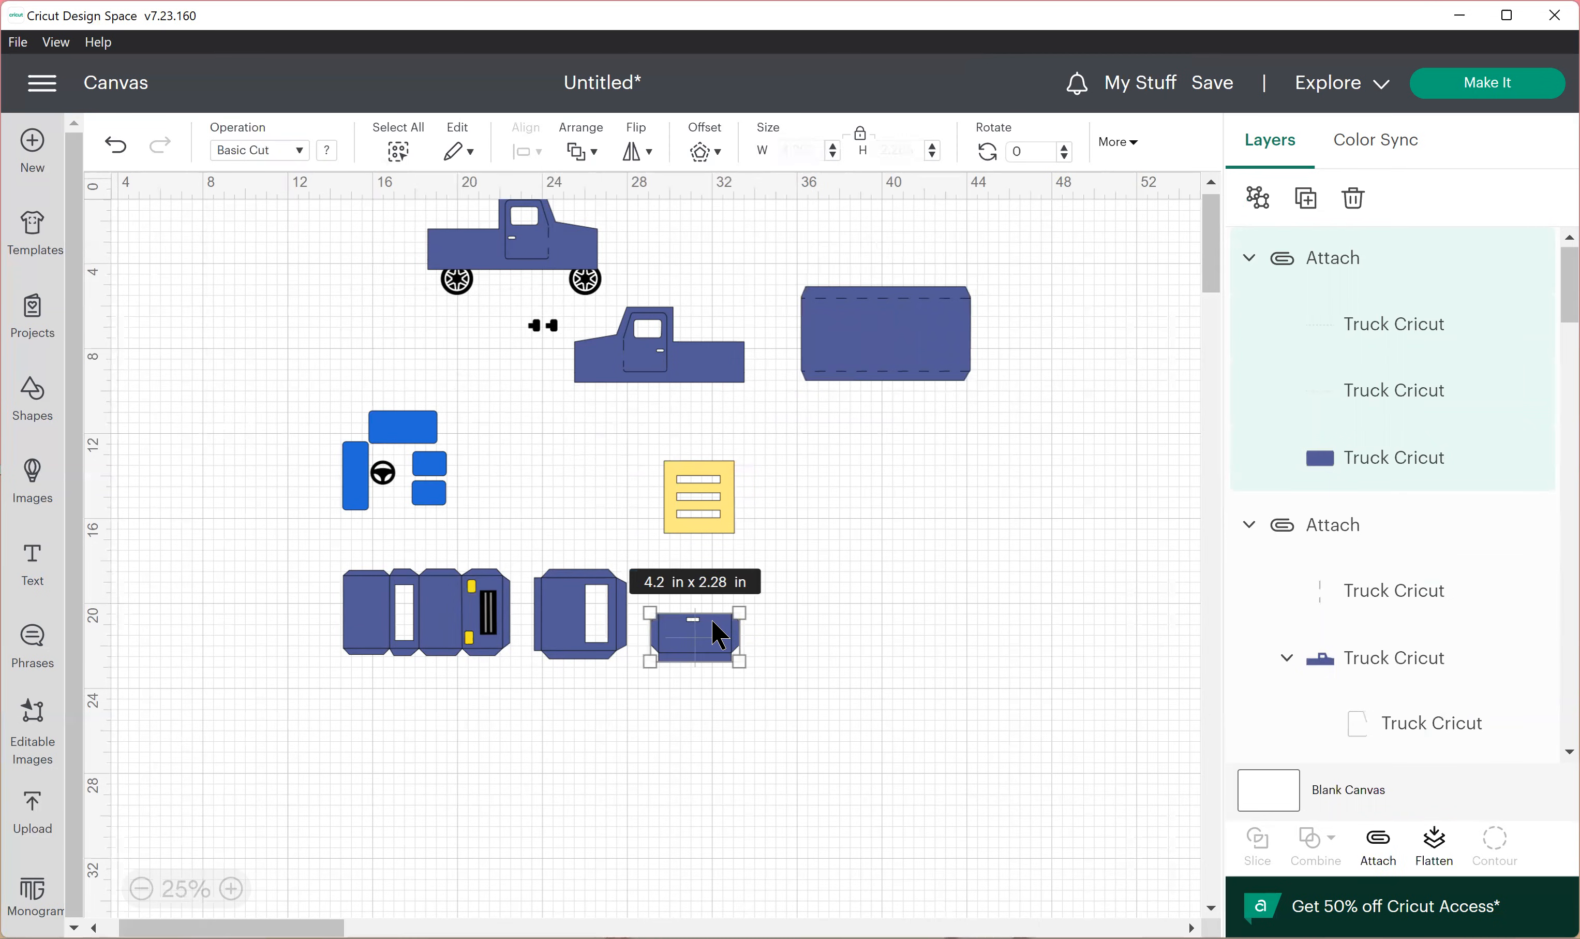
{"action": "left_click", "coordinate": [1391, 544]}
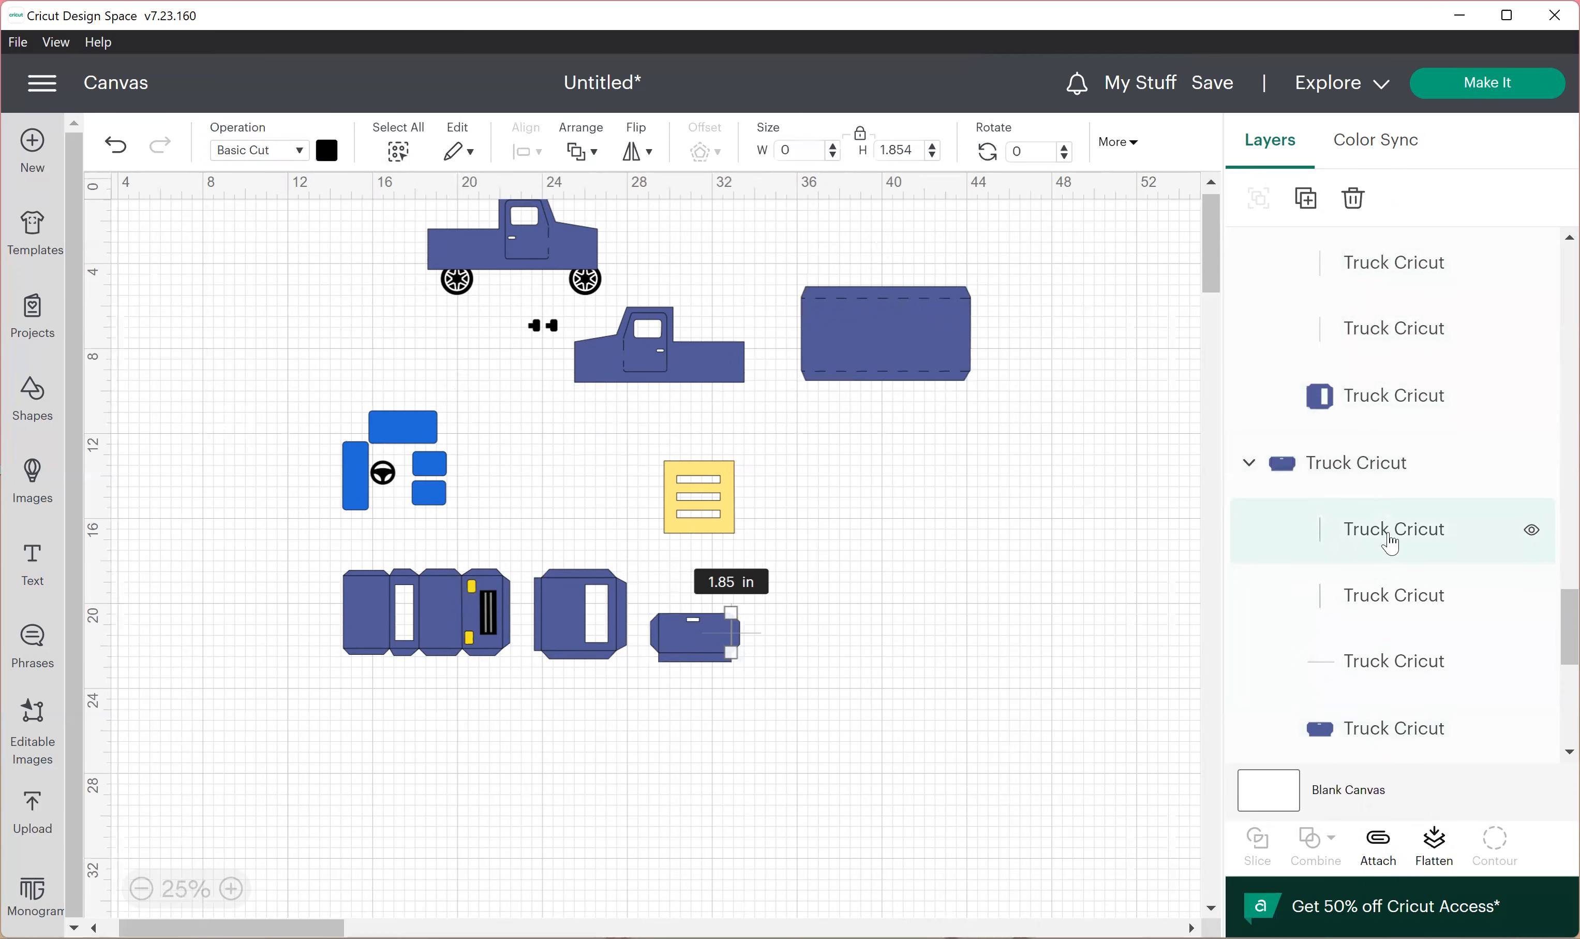
{"action": "left_click", "coordinate": [1393, 604], "text": "shift"}
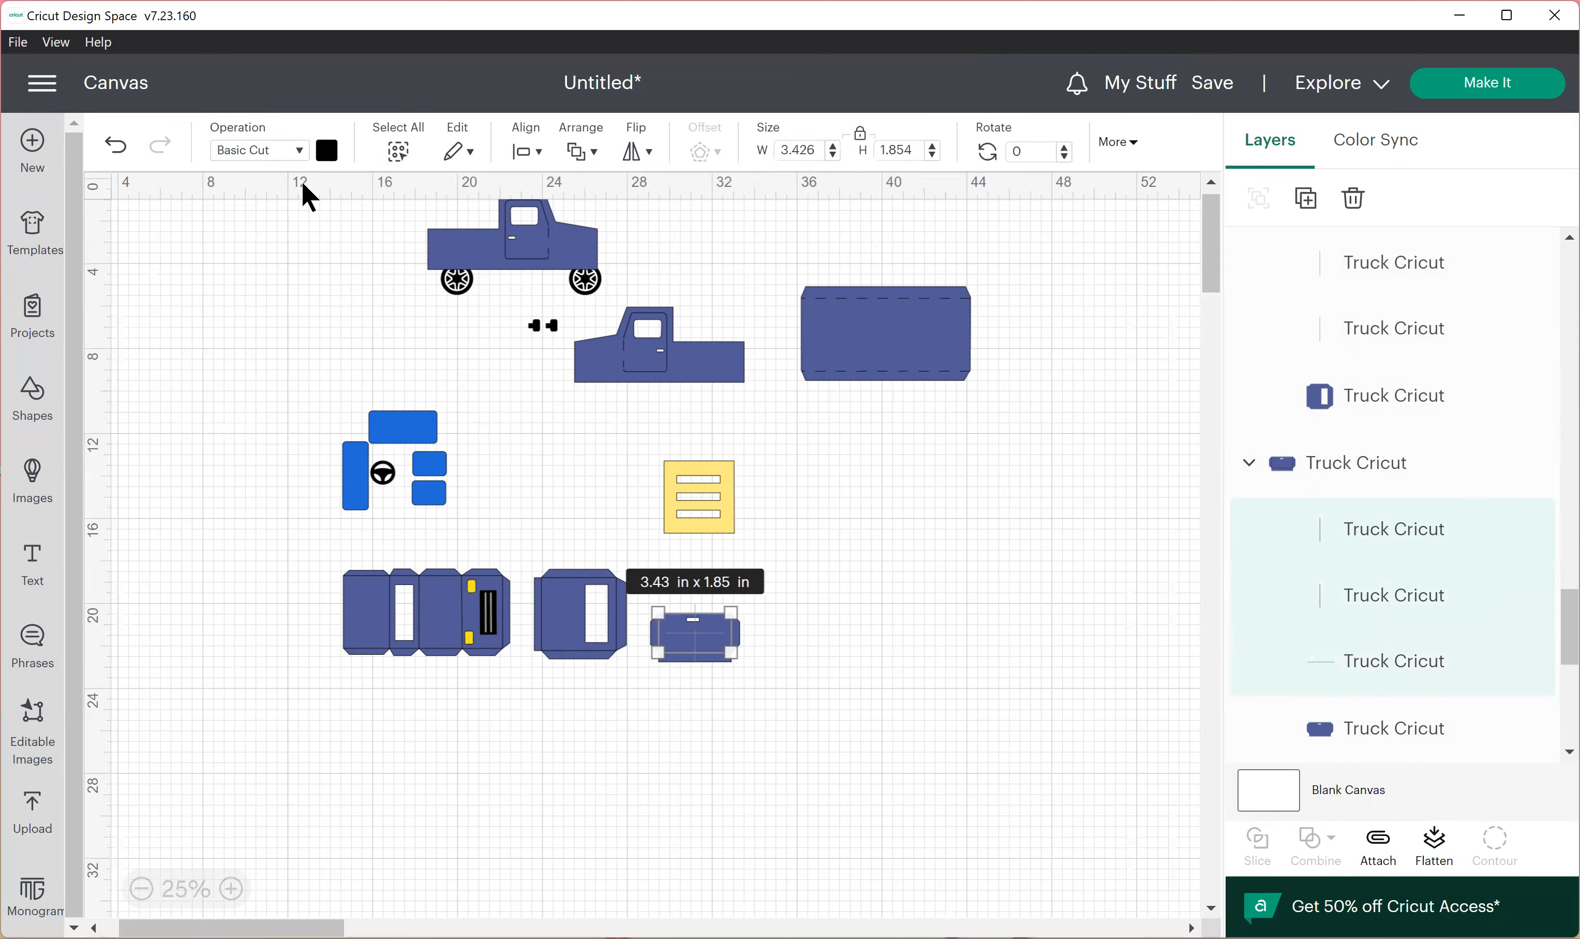
{"action": "left_click", "coordinate": [280, 154]}
{"action": "left_click", "coordinate": [290, 346]}
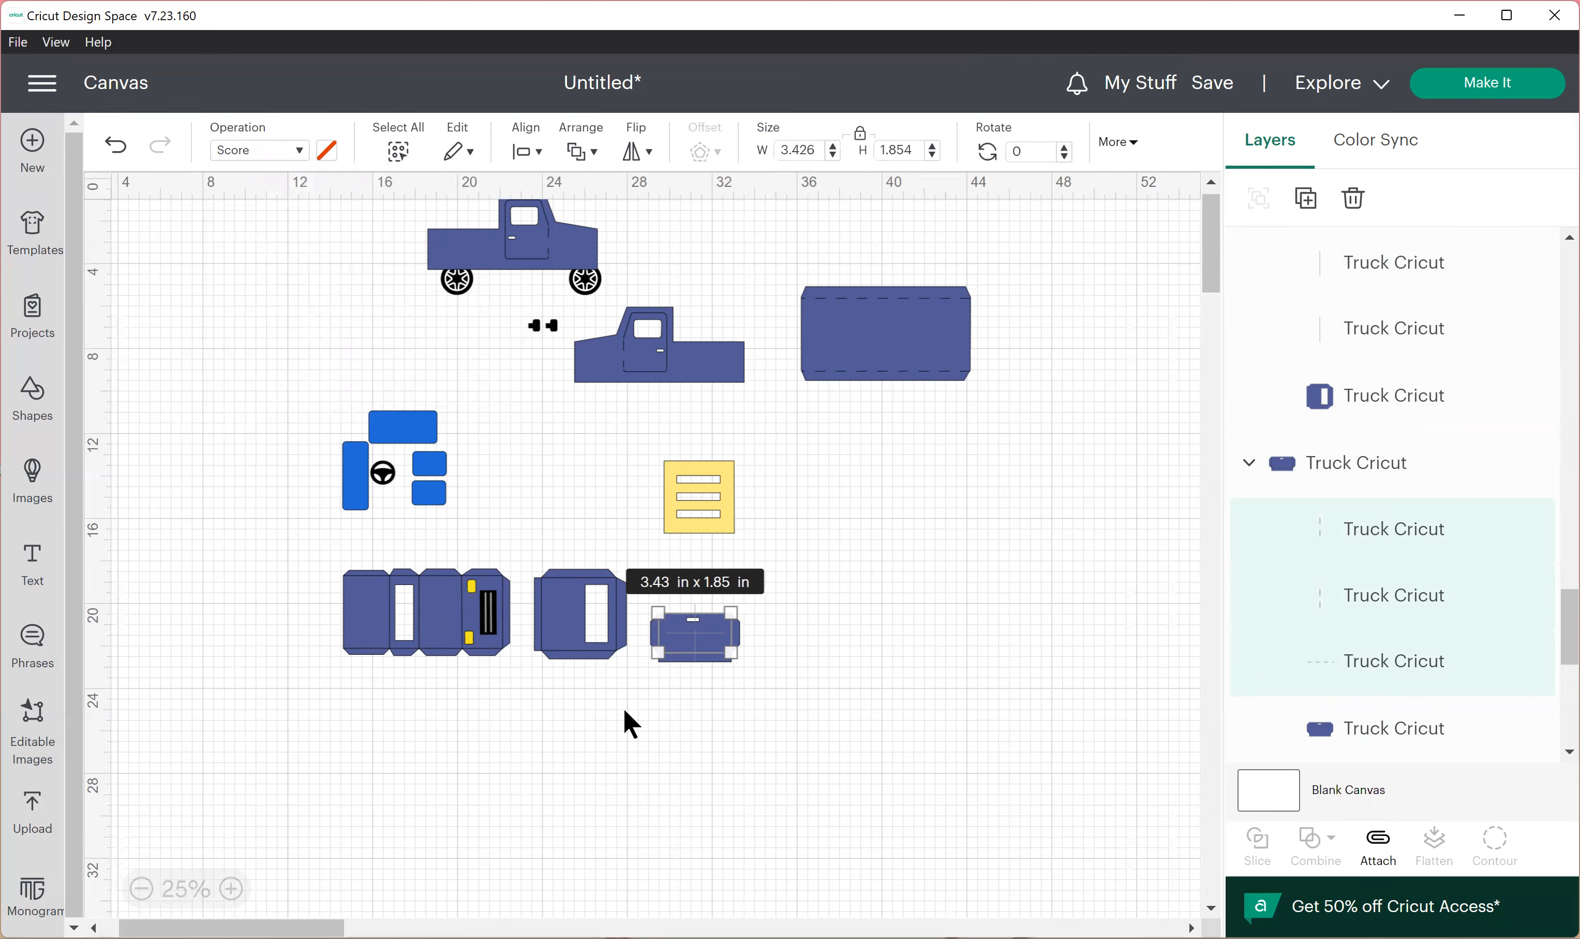
Step: Attach the trunk door to its score lines and place it below the relocated bottom panel
{"action": "left_click", "coordinate": [748, 692]}
{"action": "left_click_drag", "start_coordinate": [749, 692], "coordinate": [963, 496]}
{"action": "left_click", "coordinate": [1377, 853]}
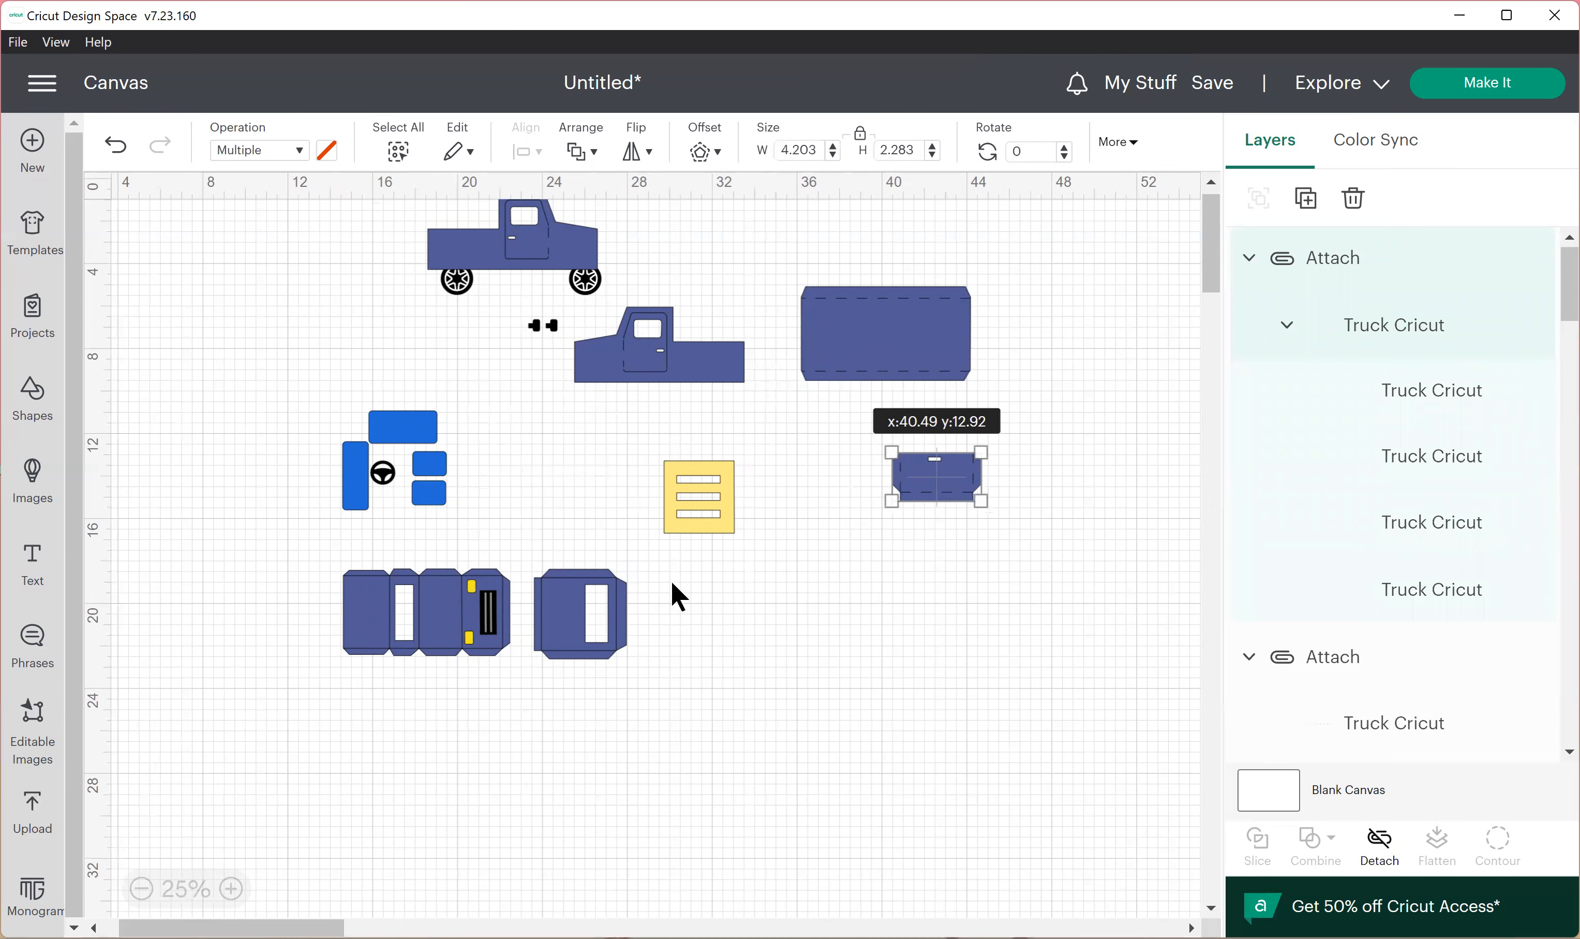
Step: Change the four fold lines of the windowed cab back panel to Score
{"action": "left_click", "coordinate": [564, 635]}
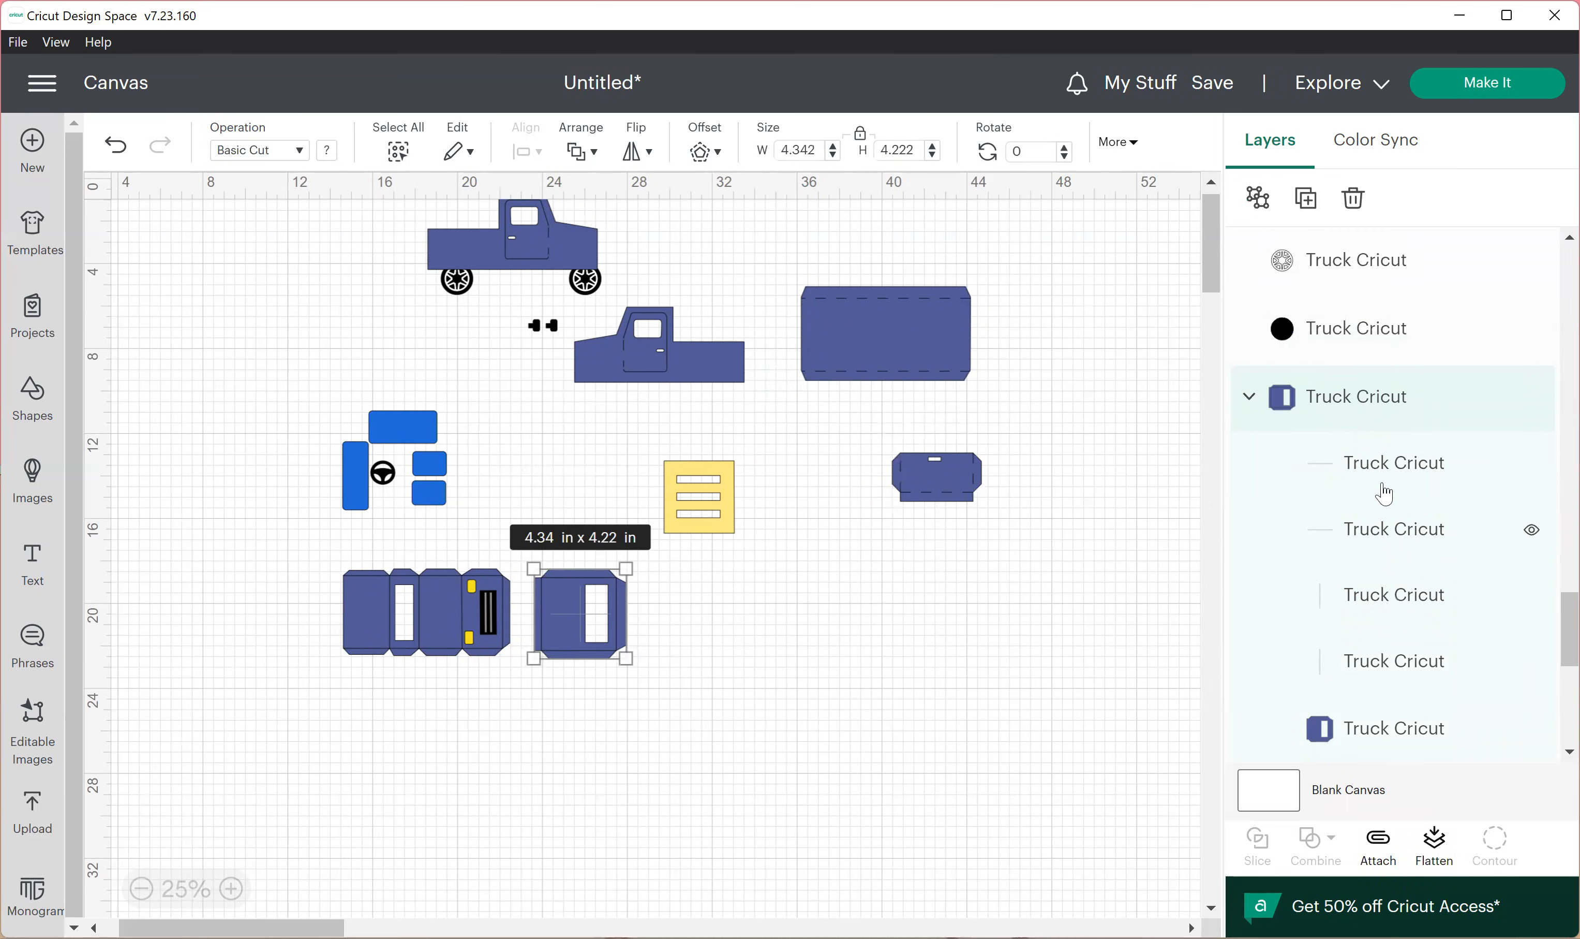
{"action": "left_click", "coordinate": [1382, 464]}
{"action": "left_click", "coordinate": [1393, 535], "text": "shift"}
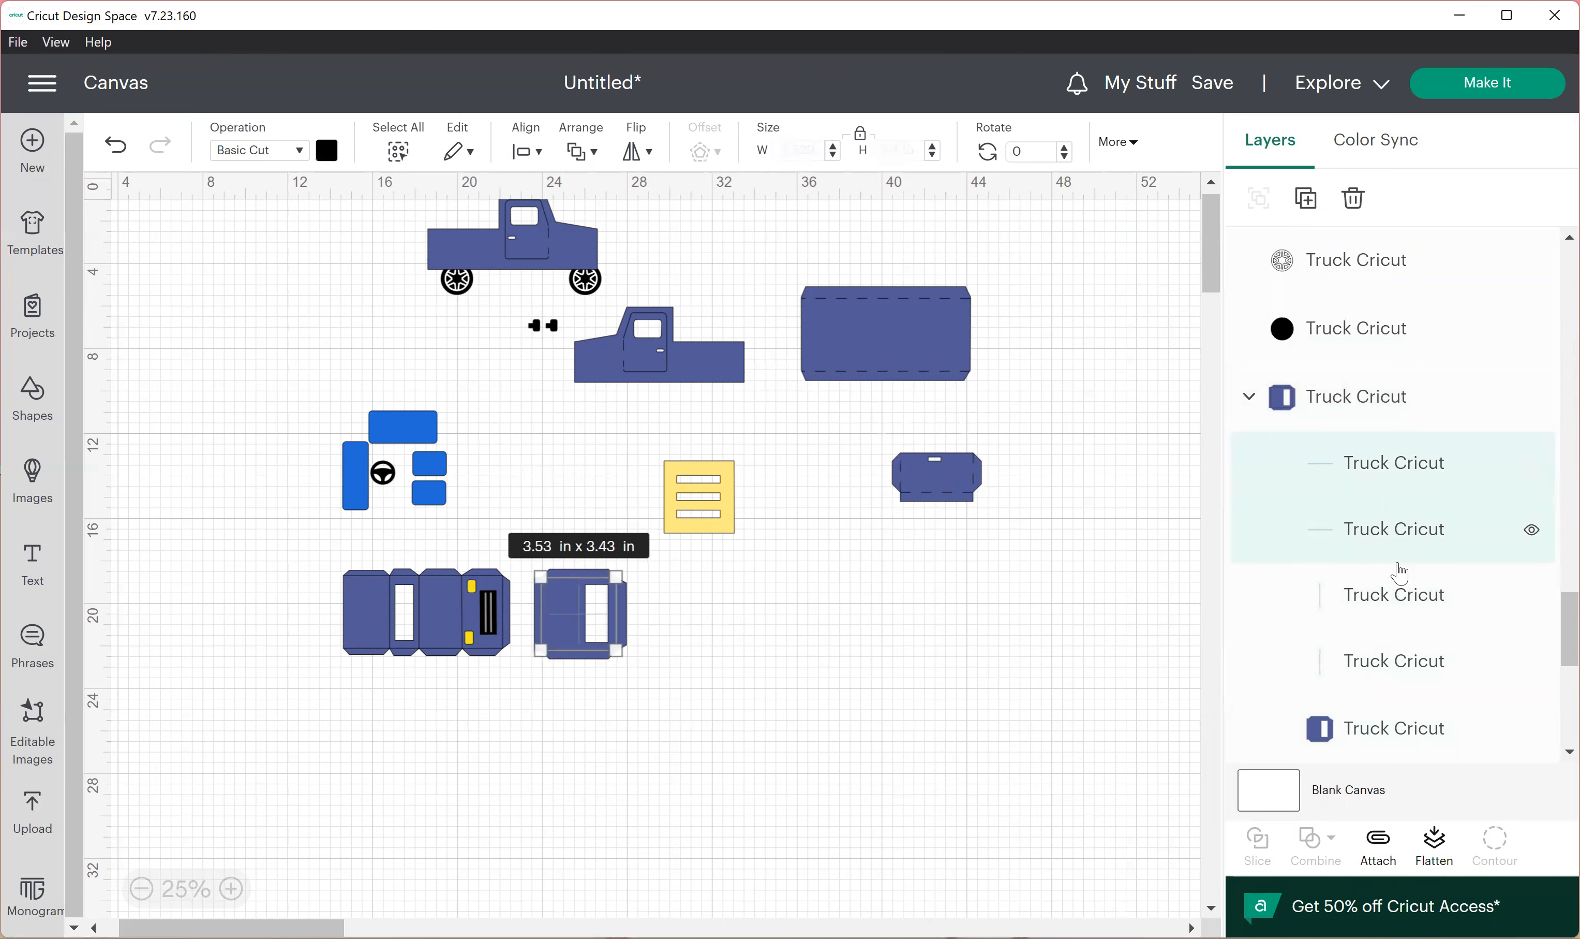
{"action": "left_click", "coordinate": [1398, 602], "text": "shift"}
{"action": "left_click", "coordinate": [1398, 674], "text": "shift"}
{"action": "left_click", "coordinate": [278, 151]}
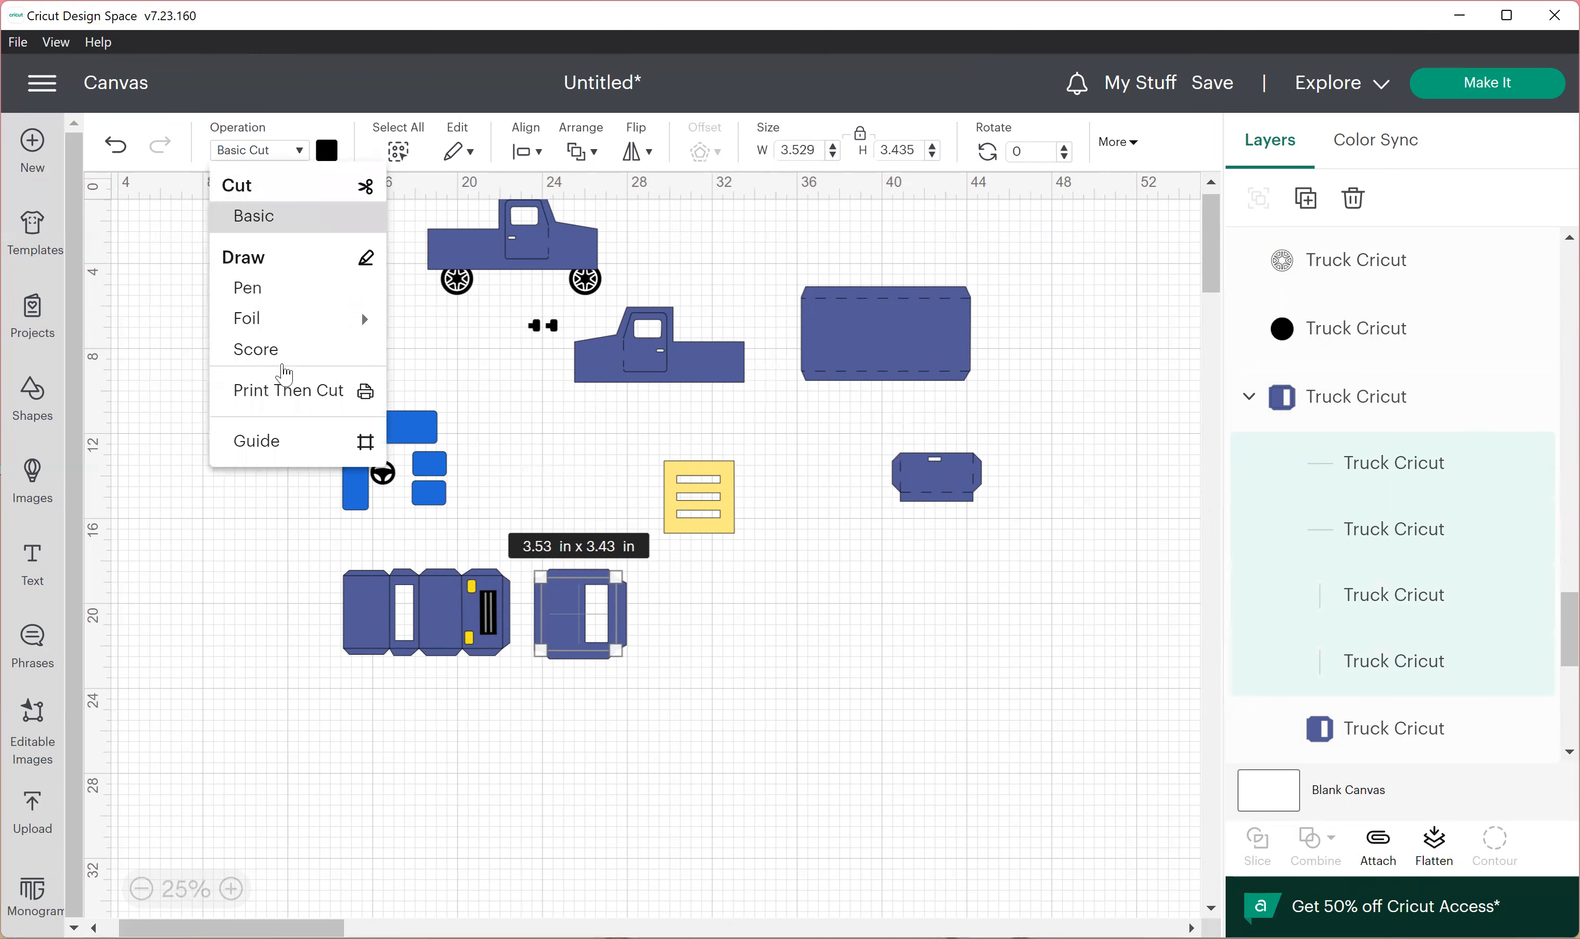
{"action": "left_click", "coordinate": [269, 346]}
Step: Attach the windowed cab back panel to its four score lines and place it below the relocated truck side, beside the trunk door
{"action": "left_click_drag", "start_coordinate": [641, 706], "coordinate": [523, 543]}
{"action": "left_click", "coordinate": [1396, 856]}
{"action": "left_click_drag", "start_coordinate": [586, 635], "coordinate": [793, 451]}
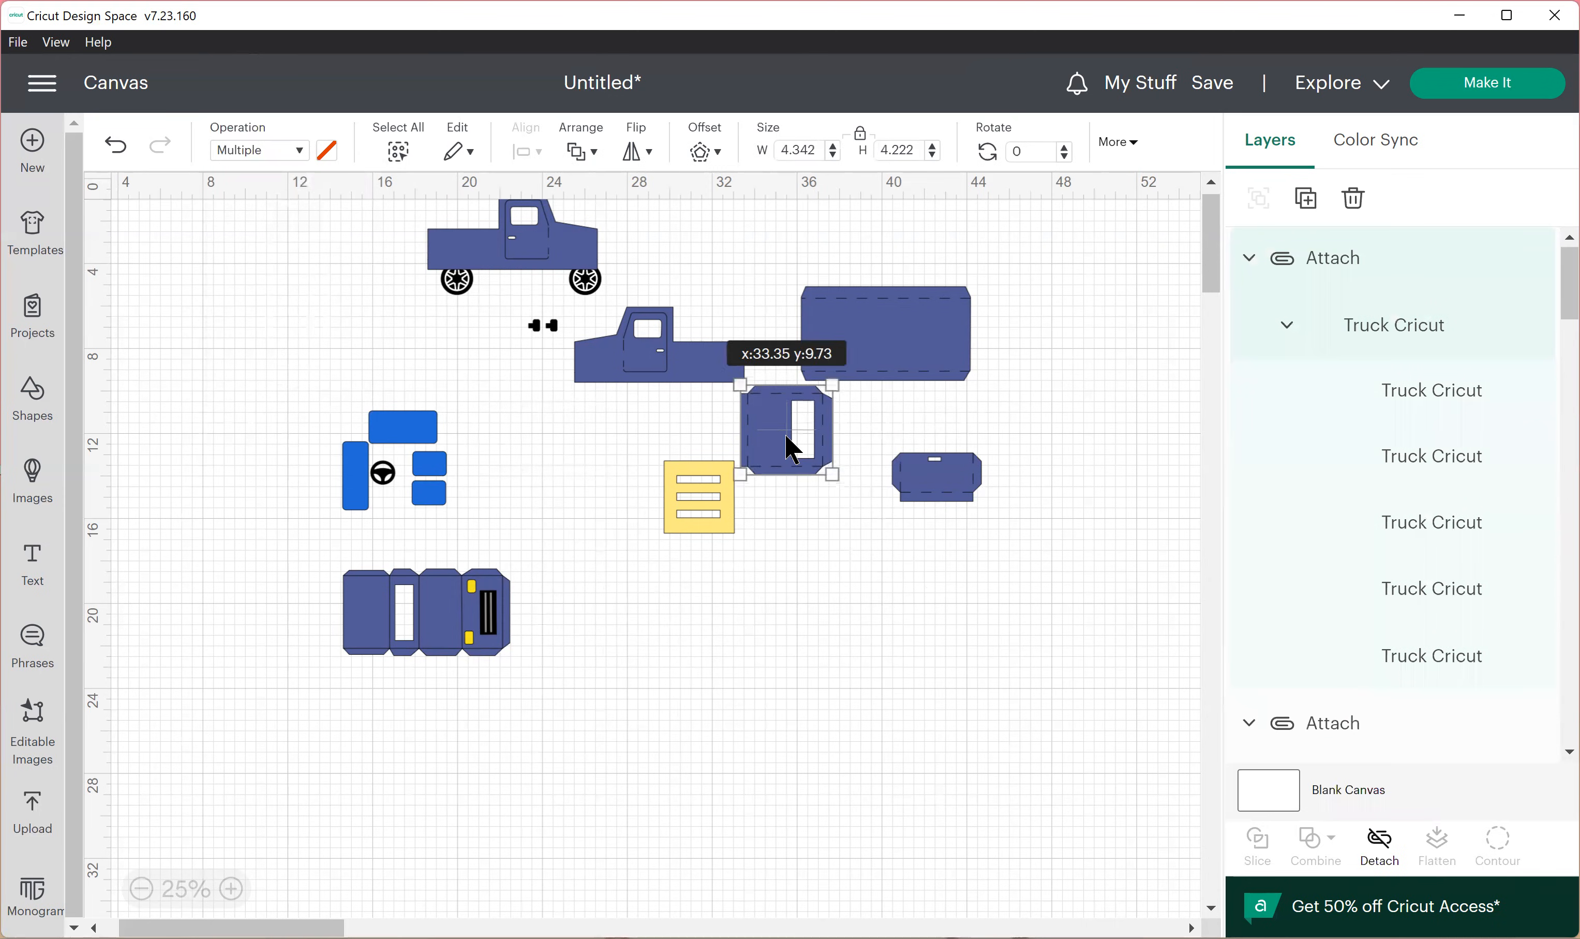
Step: Change the six fold lines of the long windshield and hood panel to Score
{"action": "left_click", "coordinate": [445, 624]}
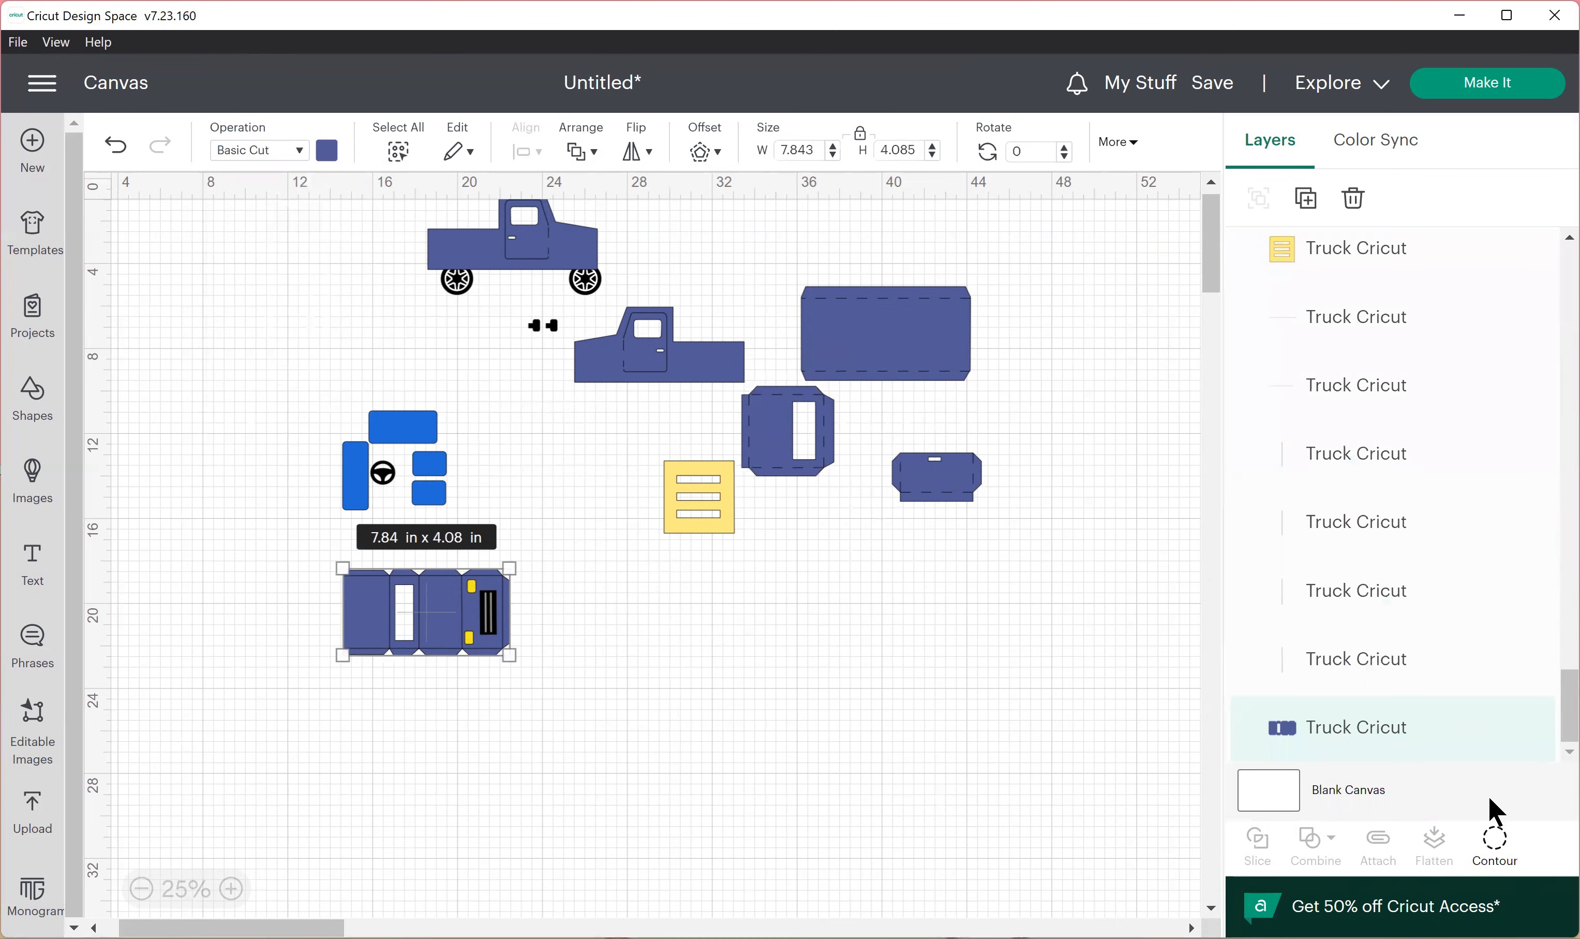
{"action": "left_click", "coordinate": [1339, 635]}
{"action": "left_click", "coordinate": [1337, 606], "text": "ctrl"}
{"action": "left_click", "coordinate": [1321, 503], "text": "ctrl"}
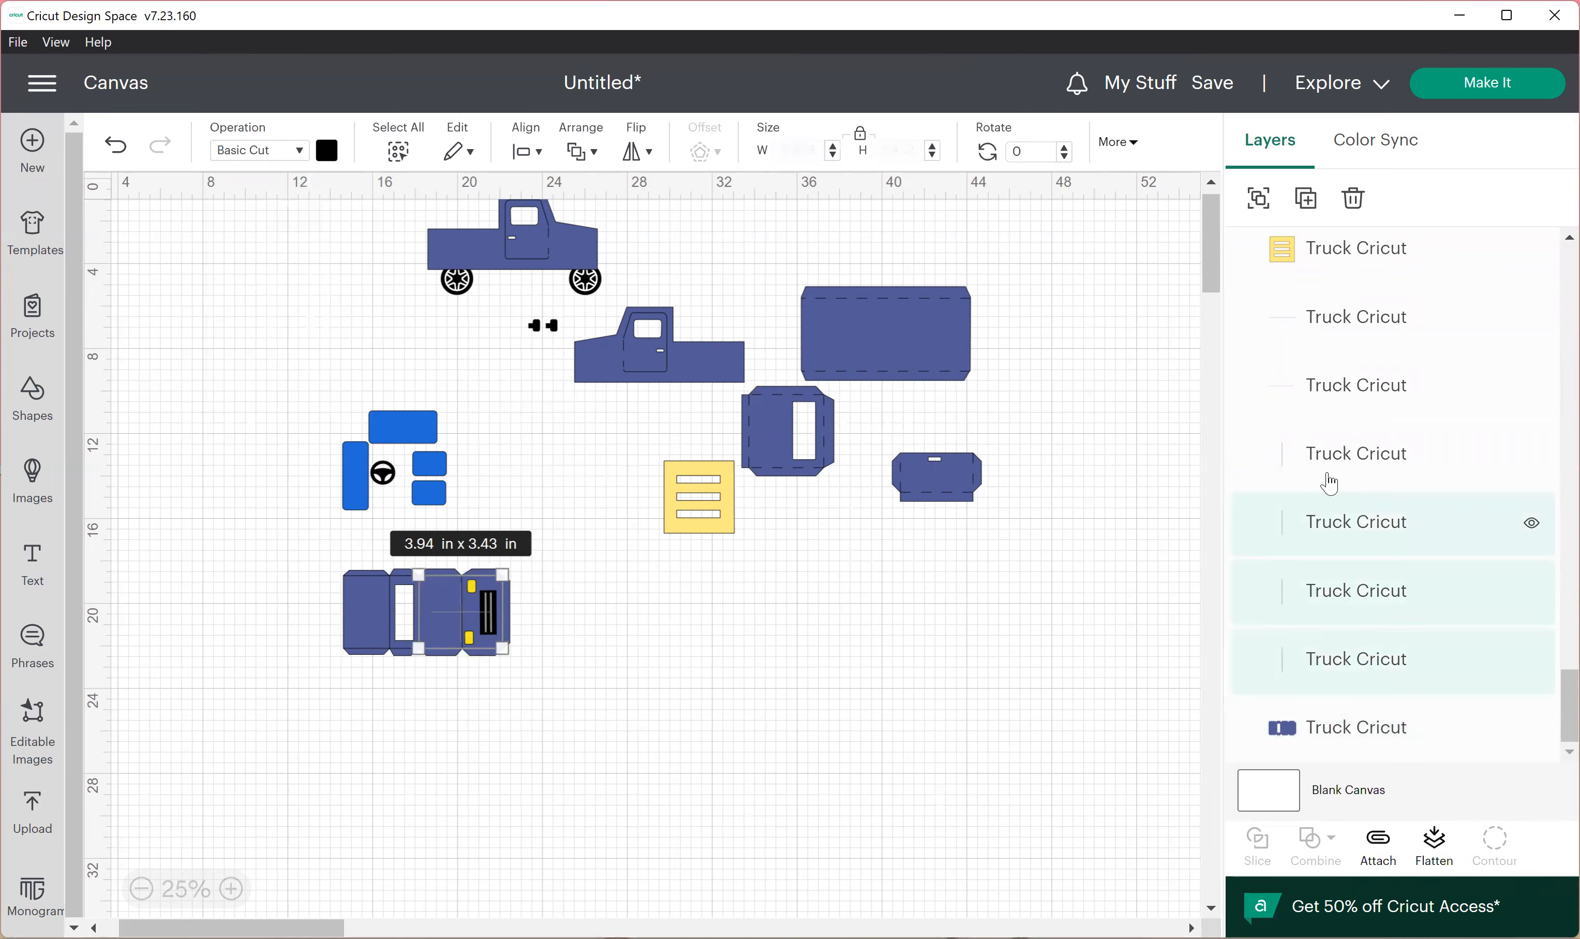
{"action": "left_click", "coordinate": [1331, 475], "text": "ctrl"}
{"action": "left_click", "coordinate": [1335, 365], "text": "ctrl"}
{"action": "left_click", "coordinate": [1334, 310], "text": "ctrl"}
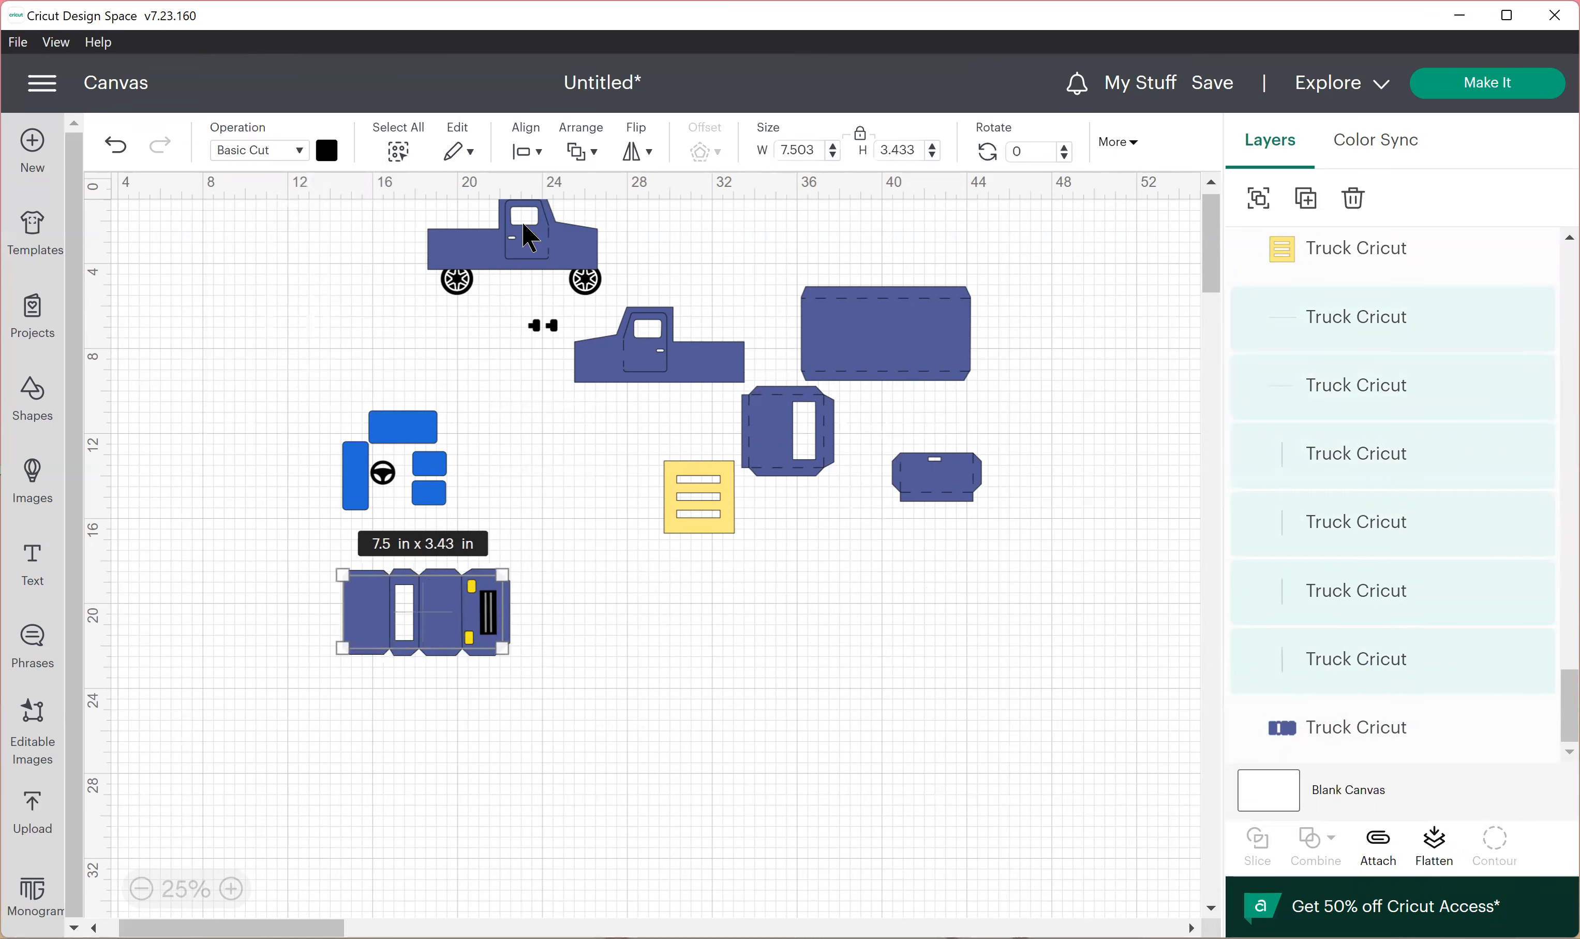
{"action": "left_click", "coordinate": [276, 153]}
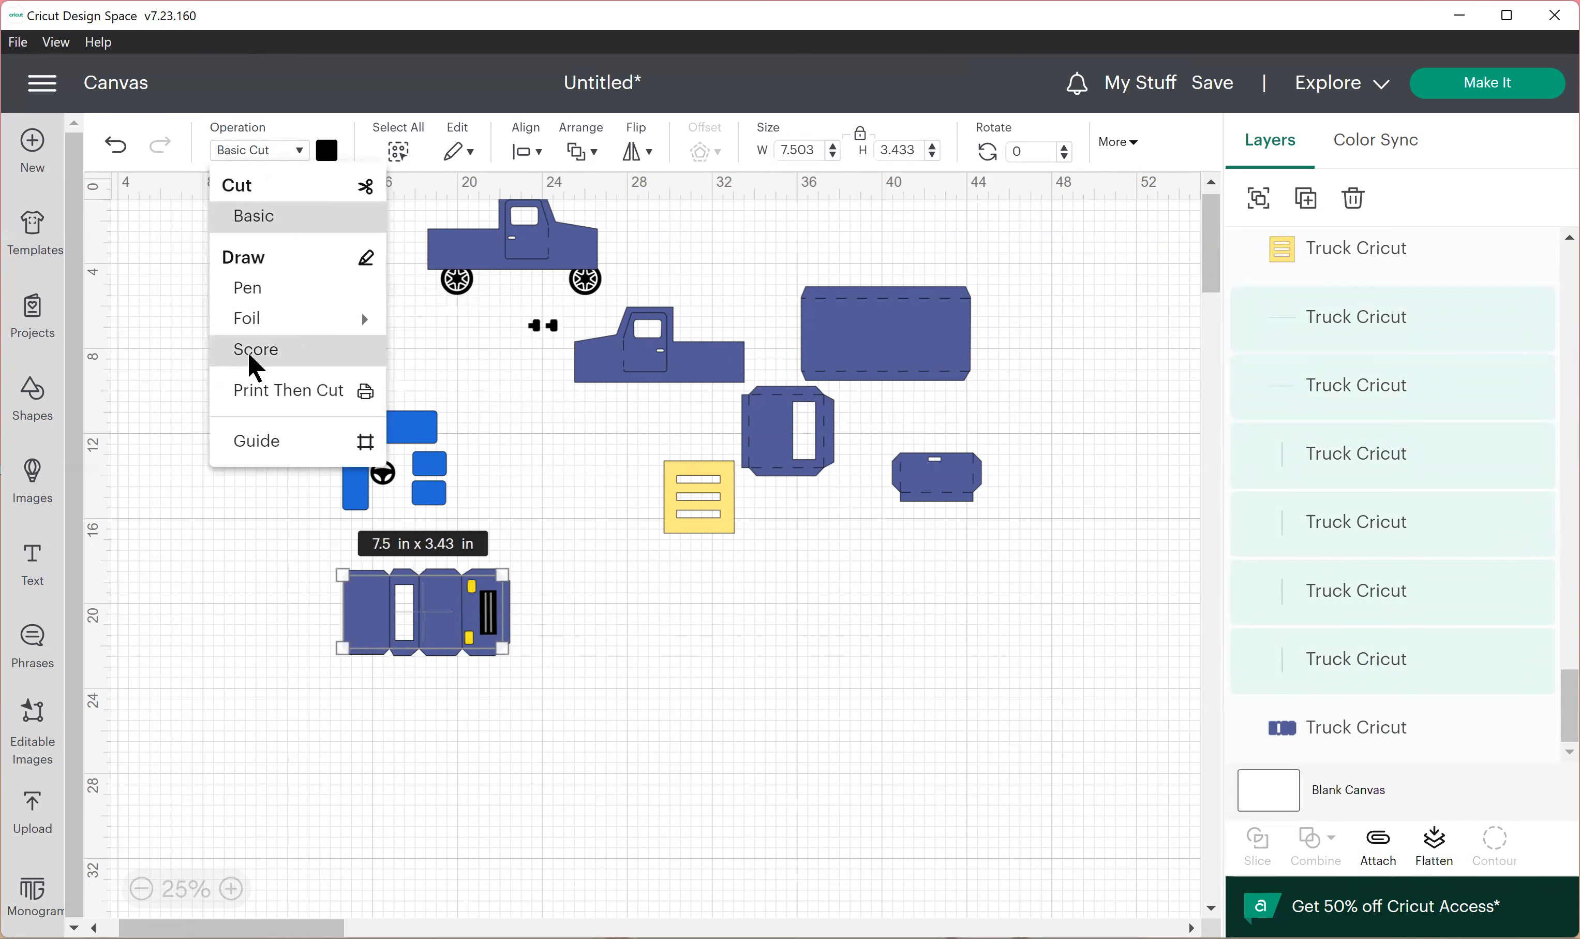
{"action": "left_click", "coordinate": [246, 352]}
{"action": "left_click", "coordinate": [240, 708]}
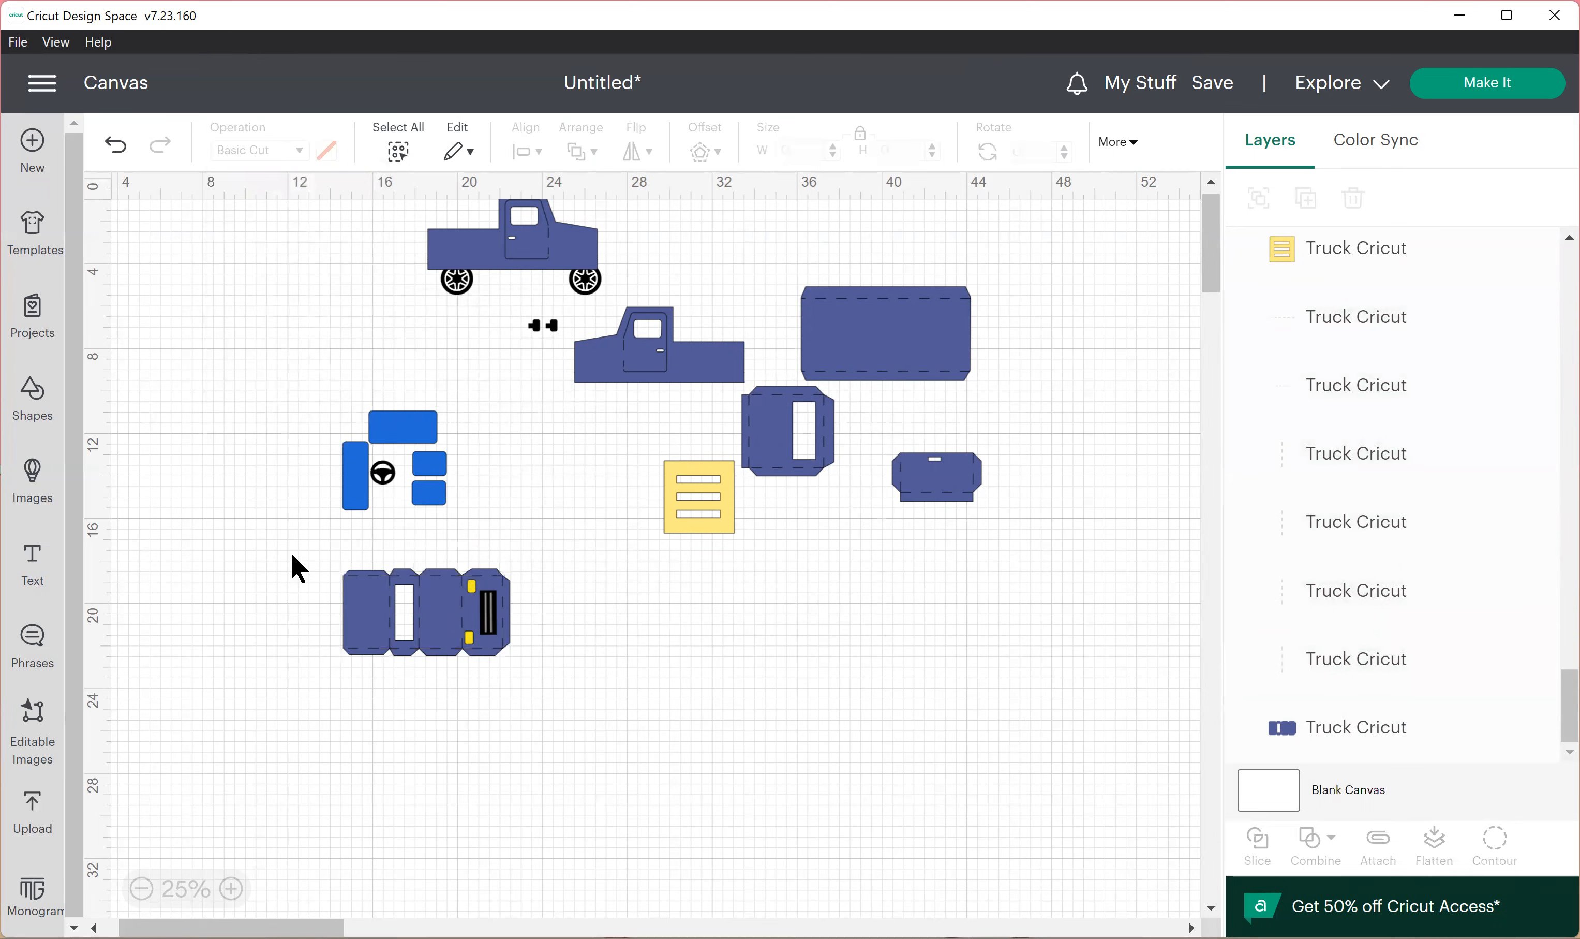
Step: Attach the windshield and hood panel to all six of its score lines and move it below the trunk door
{"action": "left_click", "coordinate": [388, 622]}
{"action": "left_click_drag", "start_coordinate": [310, 552], "coordinate": [448, 722]}
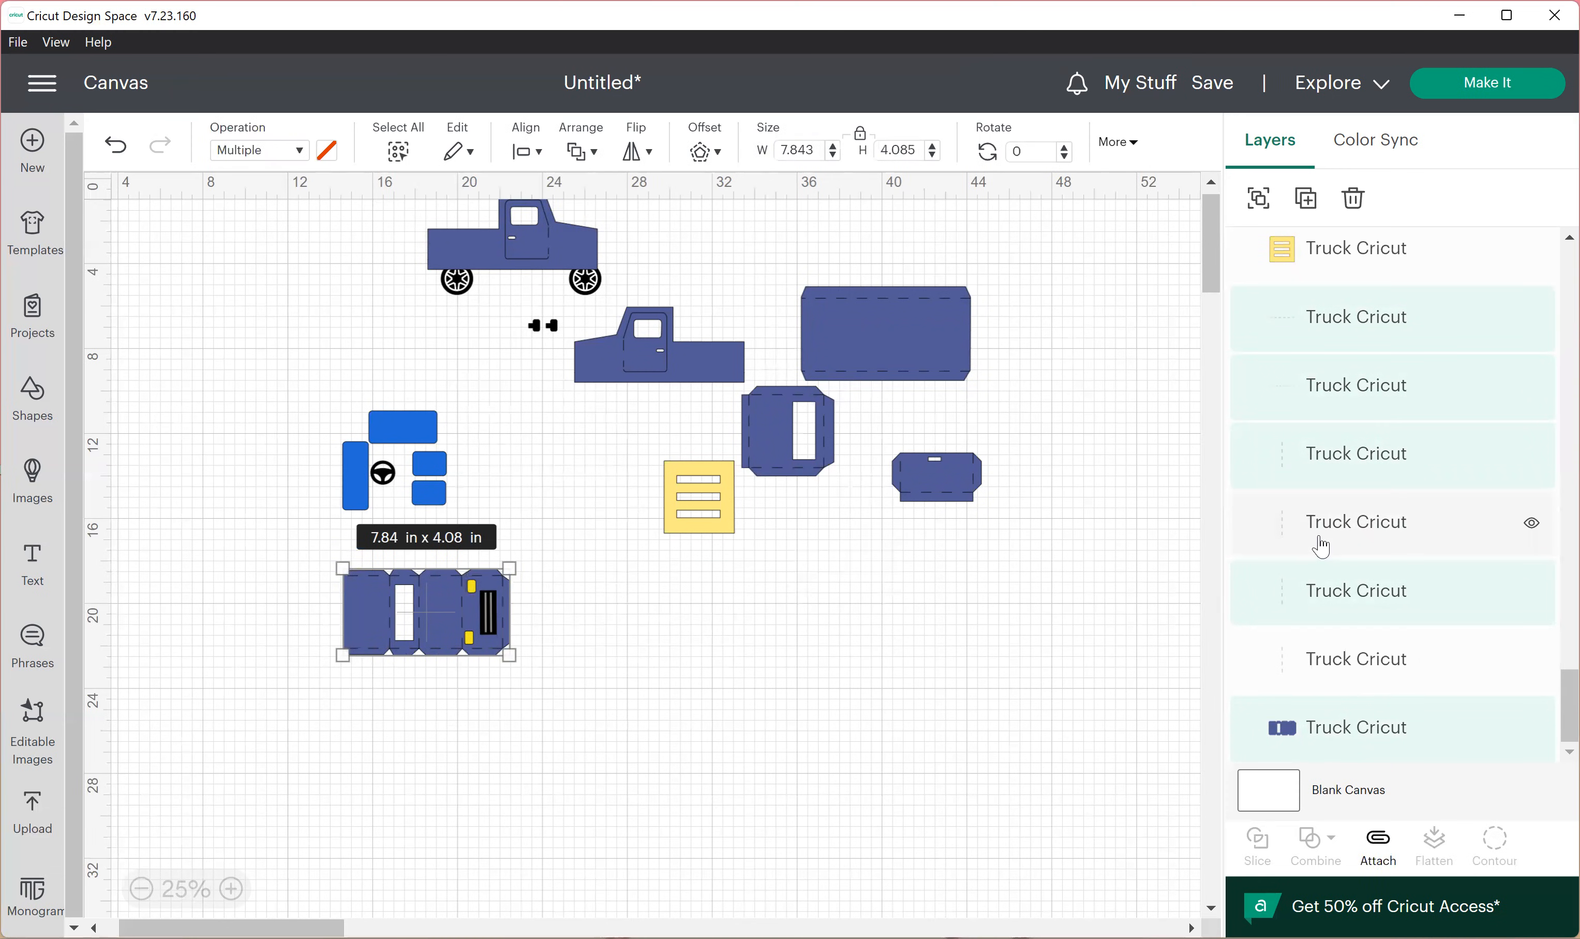
{"action": "left_click", "coordinate": [1333, 675], "text": "ctrl"}
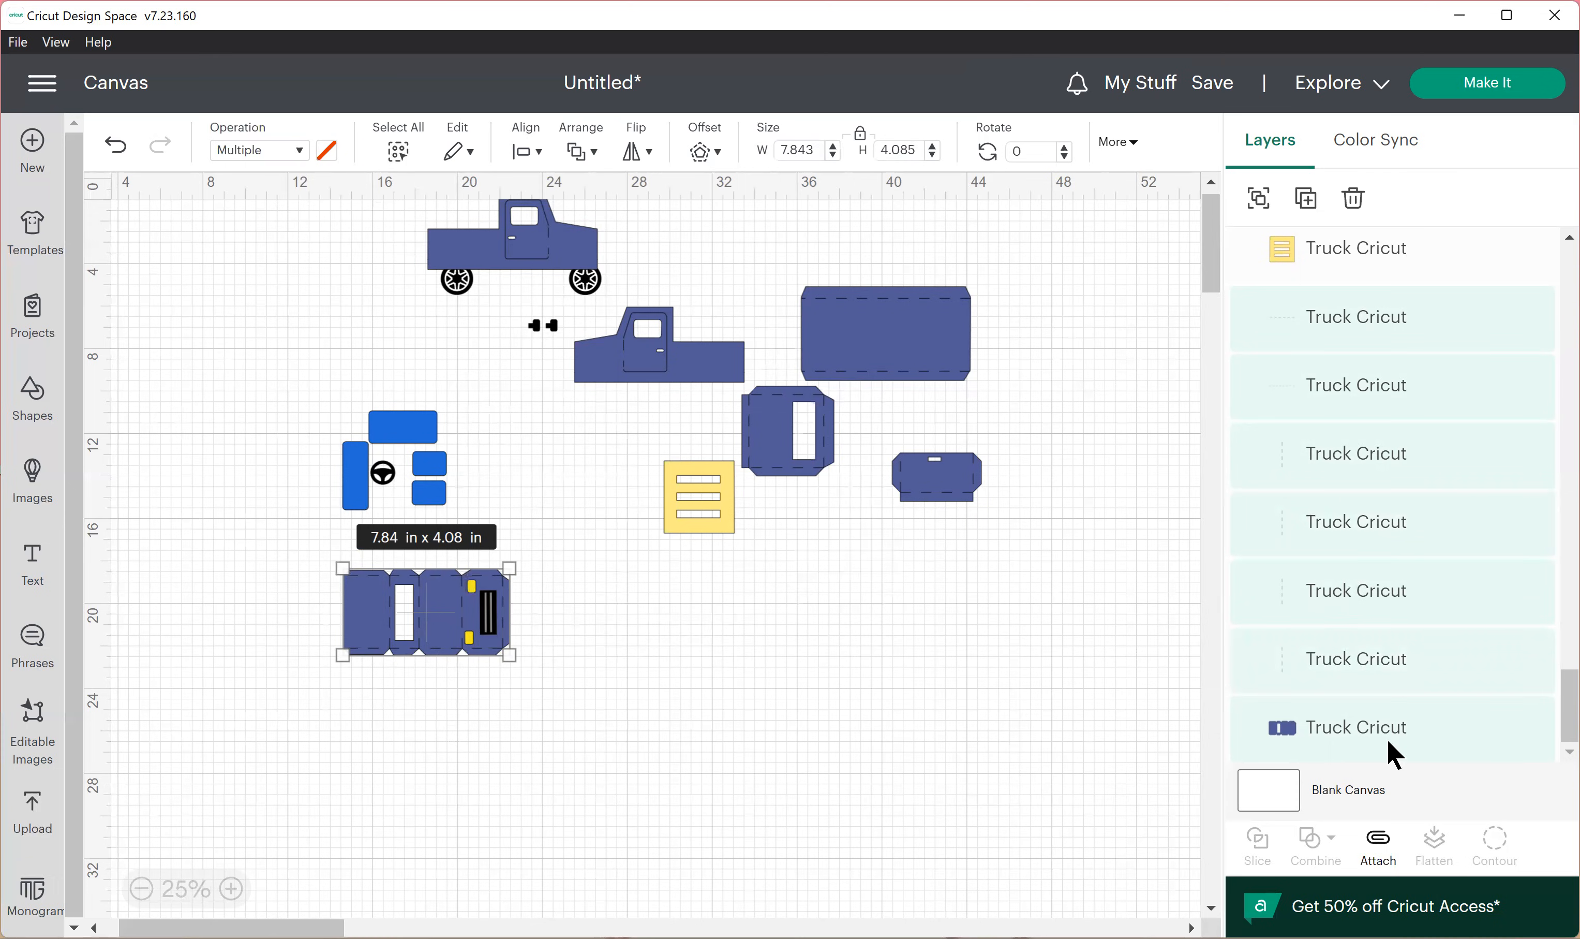
{"action": "left_click", "coordinate": [1379, 845]}
{"action": "left_click_drag", "start_coordinate": [473, 627], "coordinate": [948, 654]}
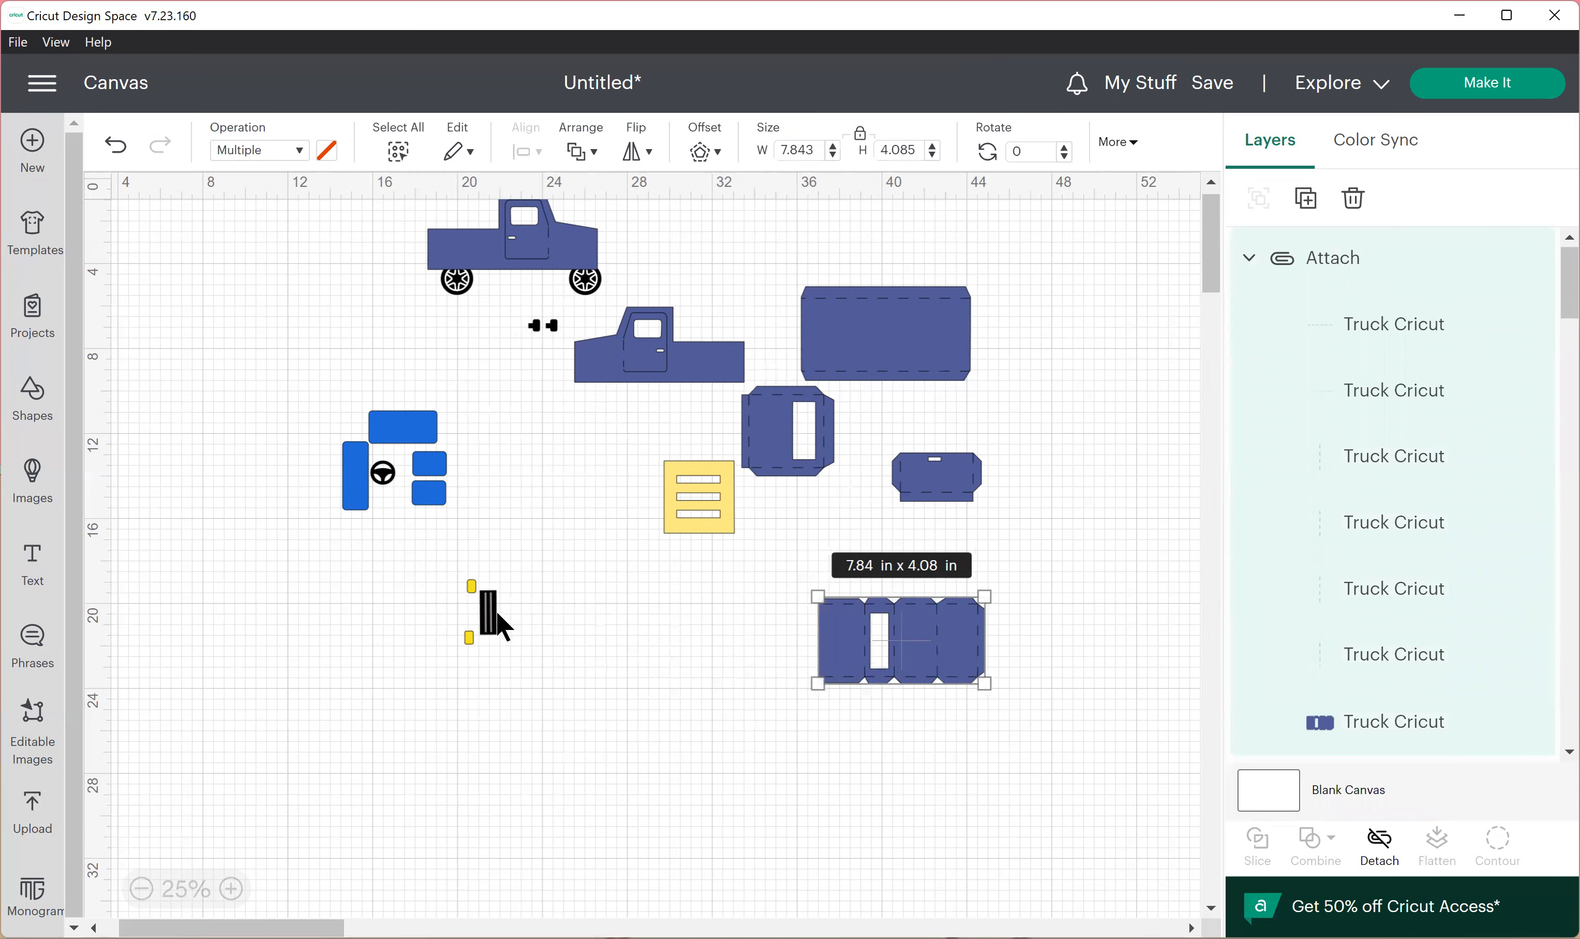
Step: Separate the black grille, steering wheel, original truck side and yellow slotted panel from their neighboring pieces on the canvas
{"action": "left_click_drag", "start_coordinate": [504, 627], "coordinate": [552, 642]}
{"action": "left_click_drag", "start_coordinate": [383, 473], "coordinate": [401, 568]}
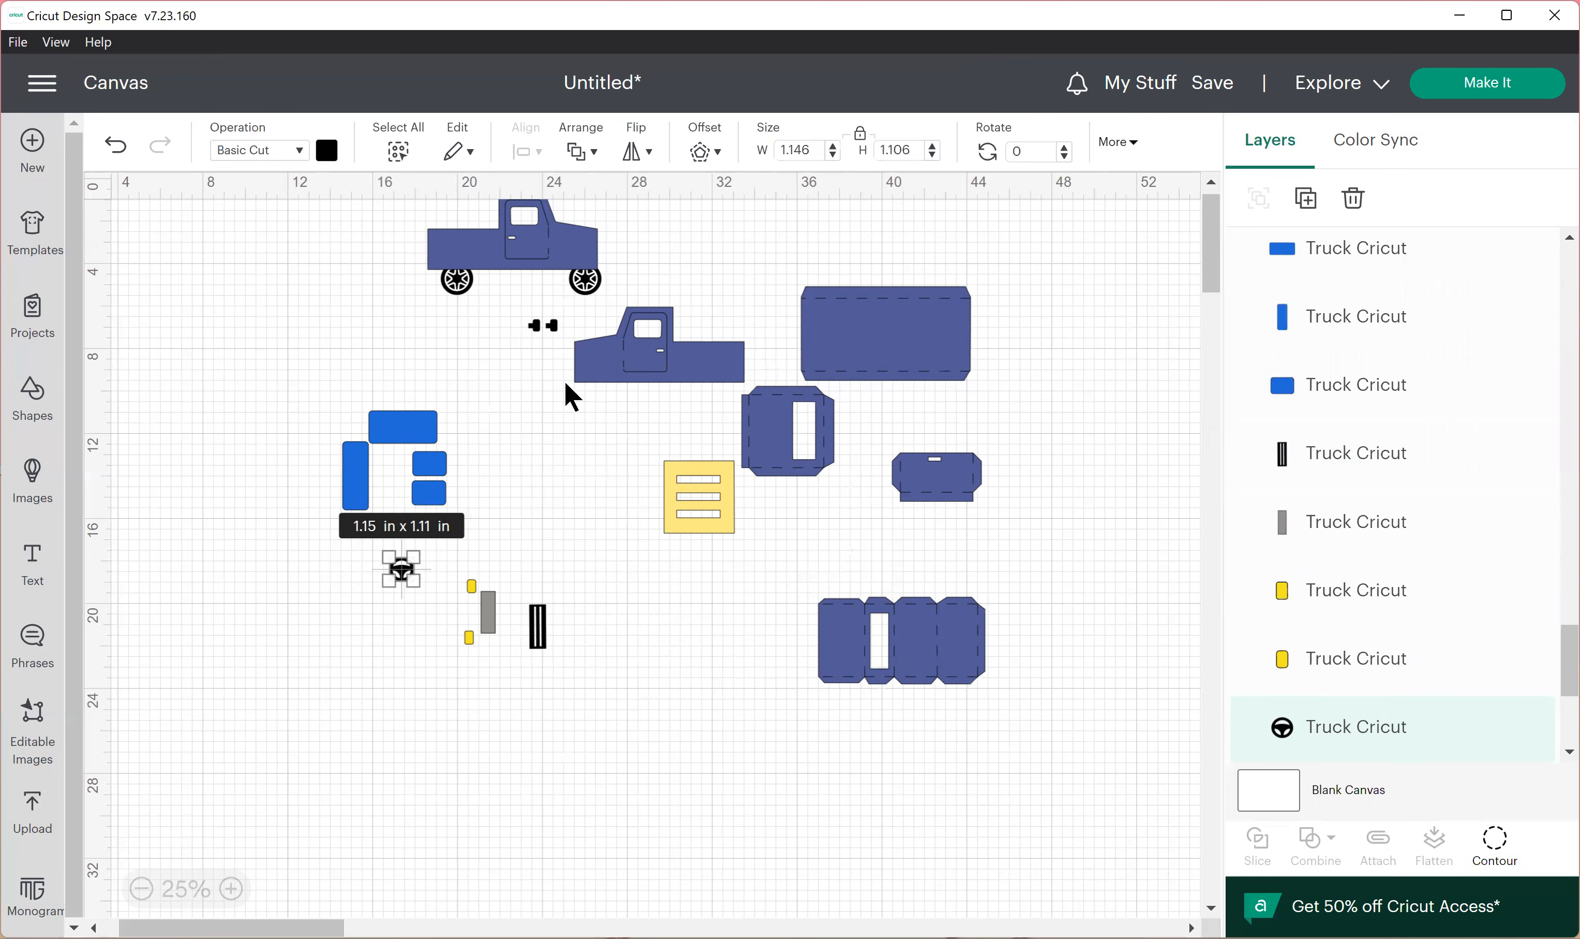
{"action": "left_click_drag", "start_coordinate": [534, 252], "coordinate": [585, 437]}
{"action": "left_click_drag", "start_coordinate": [699, 519], "coordinate": [680, 555]}
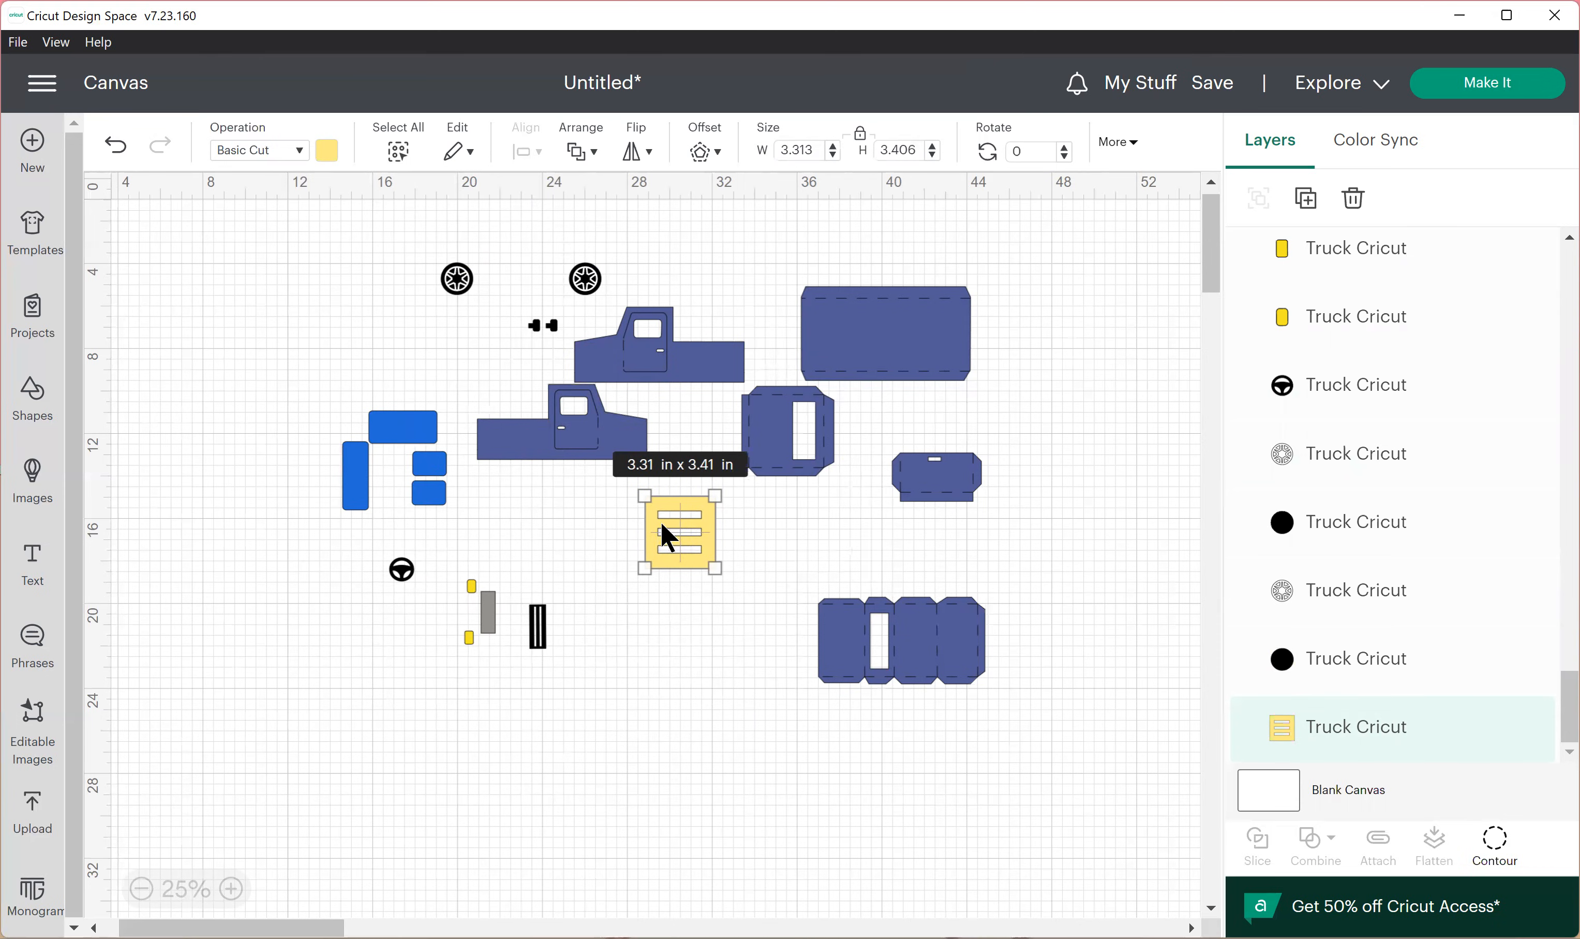
{"action": "left_click_drag", "start_coordinate": [667, 537], "coordinate": [643, 510]}
{"action": "left_click", "coordinate": [687, 619]}
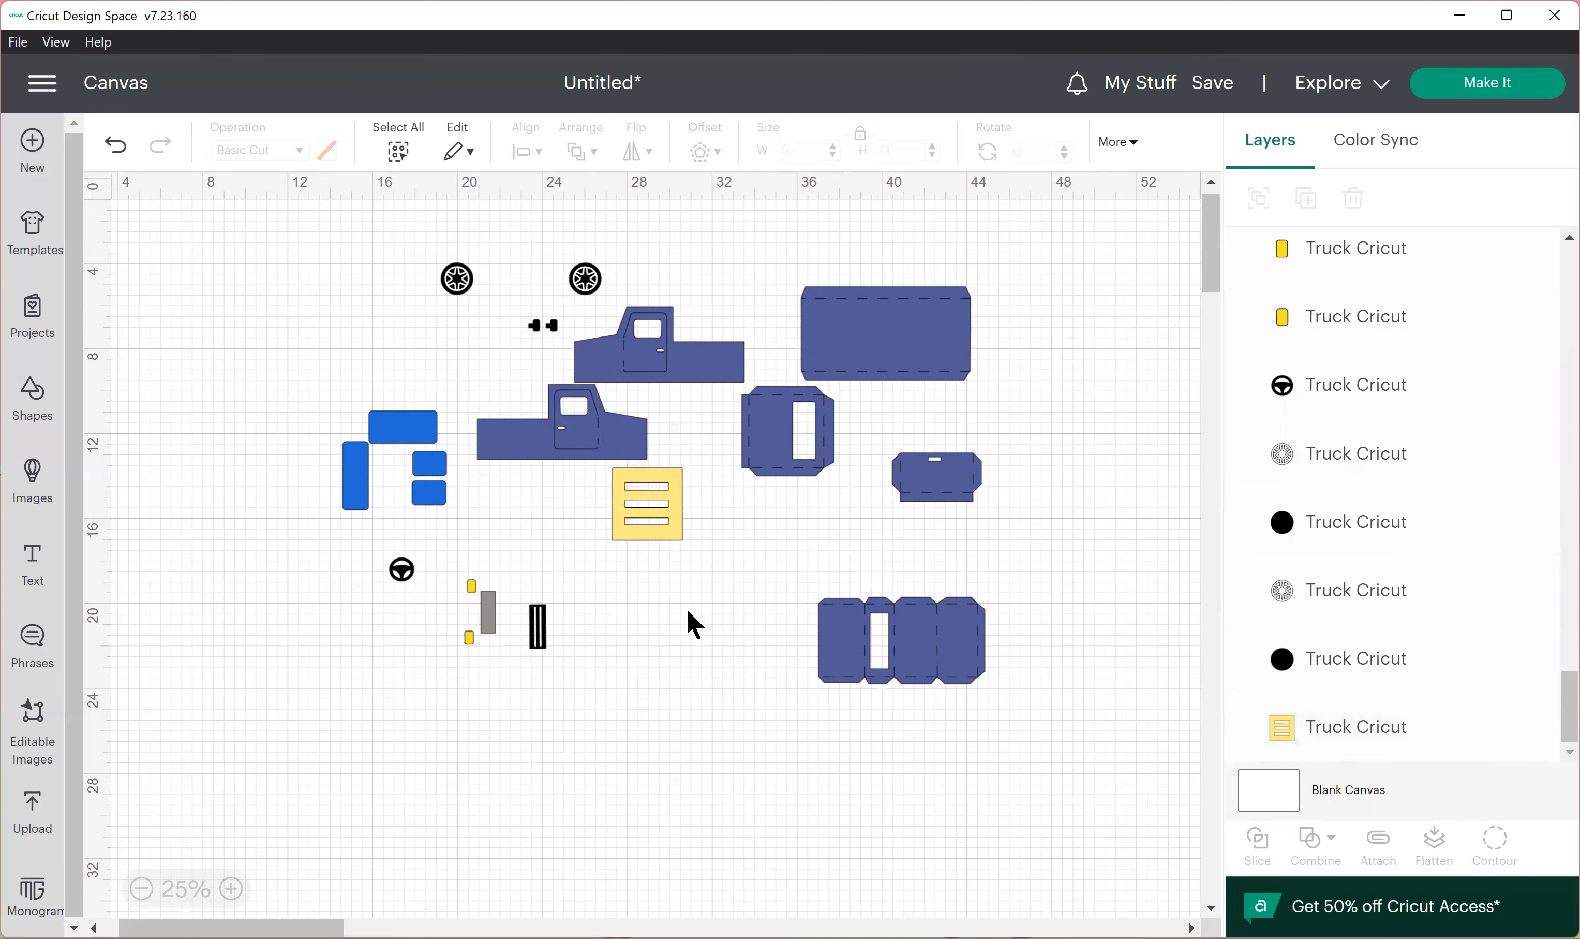
Step: Compare the material colors of the yellow slotted panel and the truck side's body layer
{"action": "left_click", "coordinate": [653, 522]}
{"action": "left_click", "coordinate": [326, 152]}
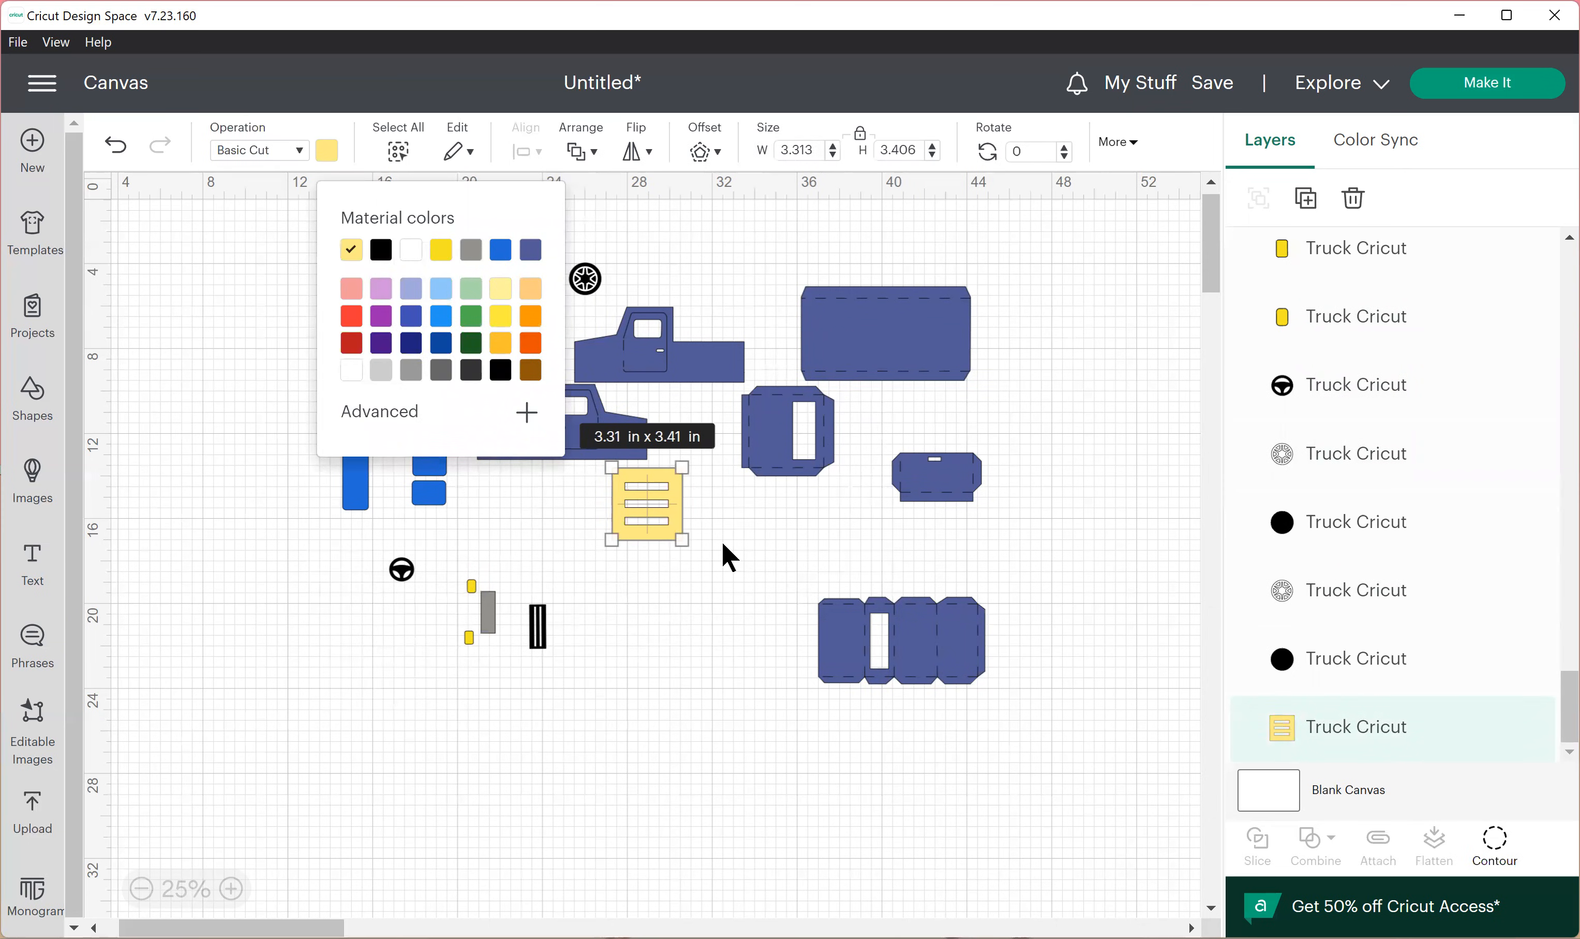
{"action": "left_click", "coordinate": [776, 430]}
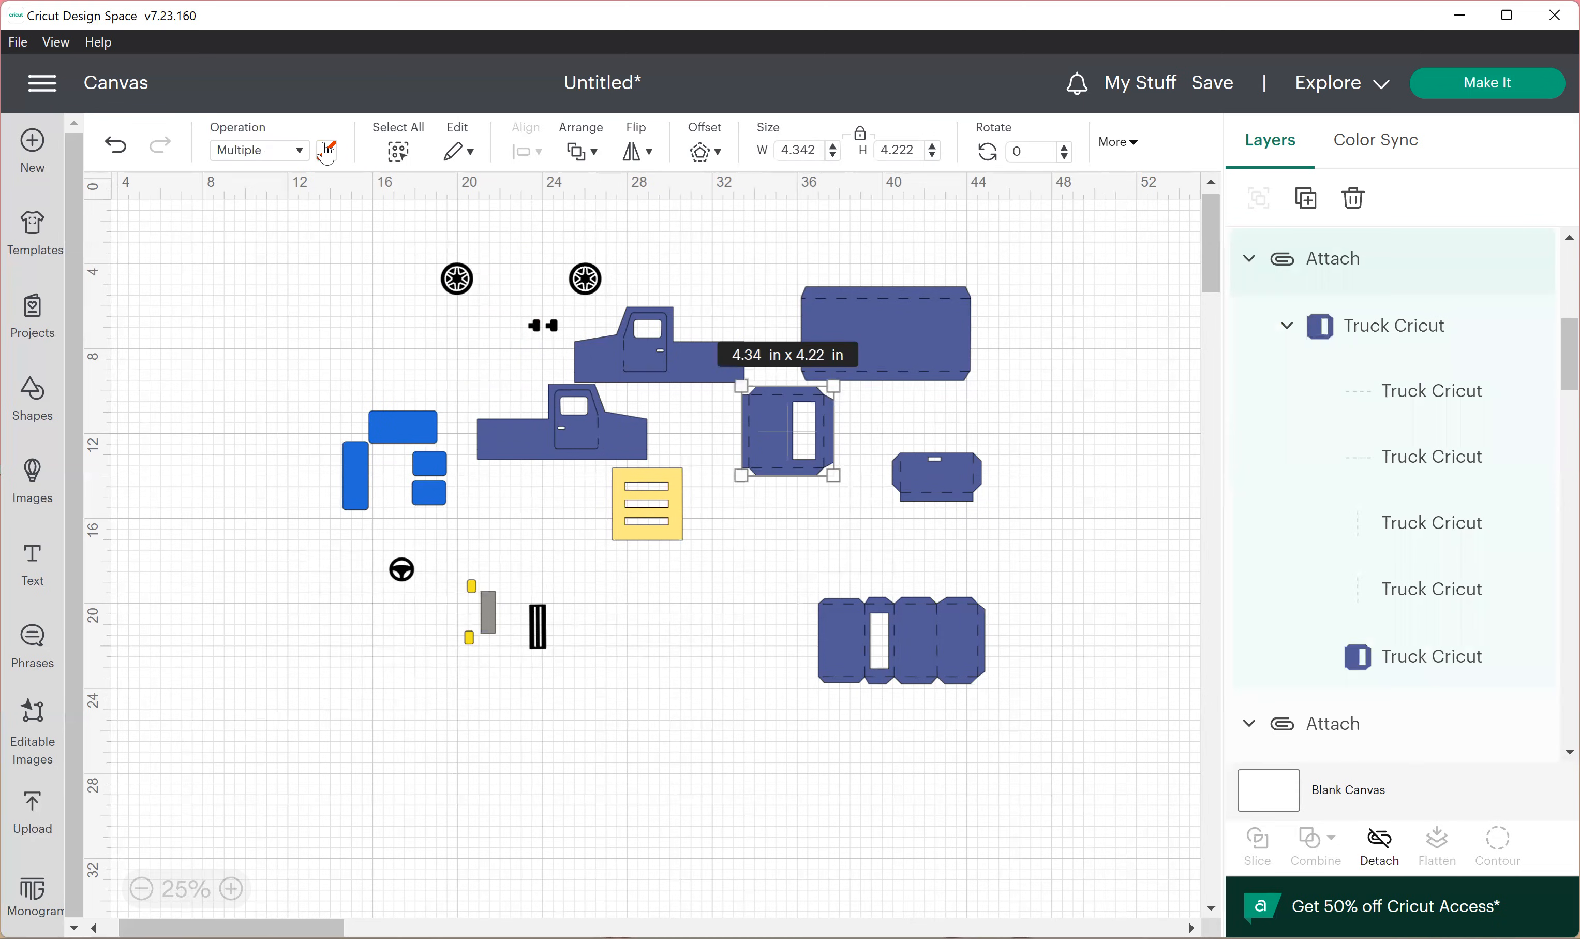
{"action": "left_click", "coordinate": [648, 513]}
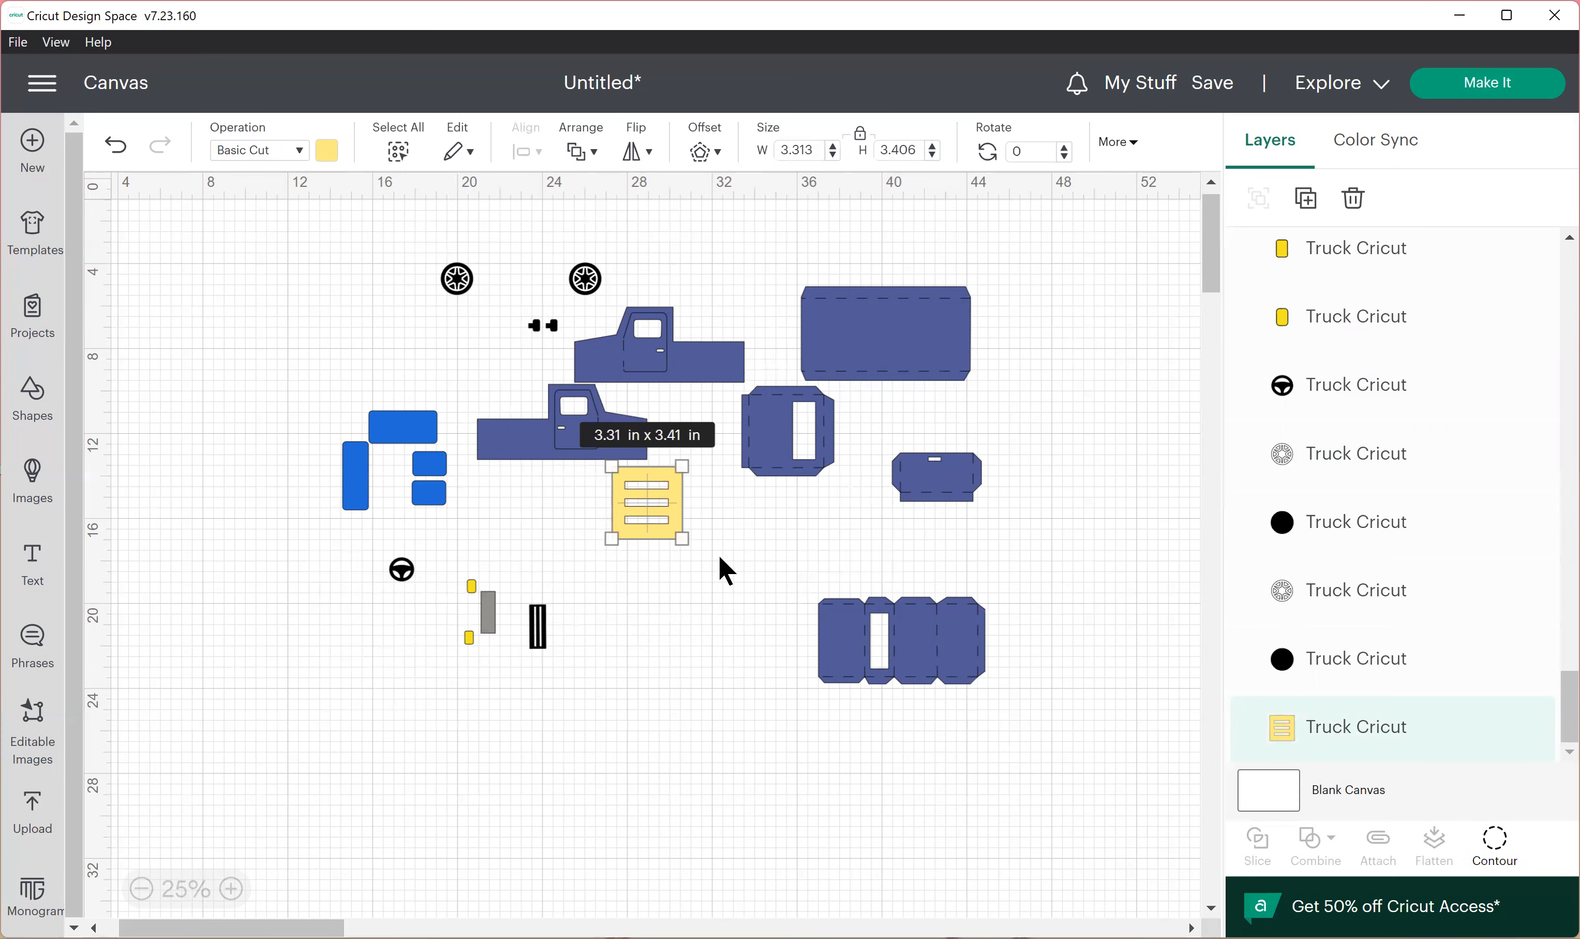
{"action": "scroll", "coordinate": [1424, 459], "scroll_direction": "up", "scroll_amount": 5}
{"action": "scroll", "coordinate": [1385, 448], "scroll_direction": "up", "scroll_amount": 8}
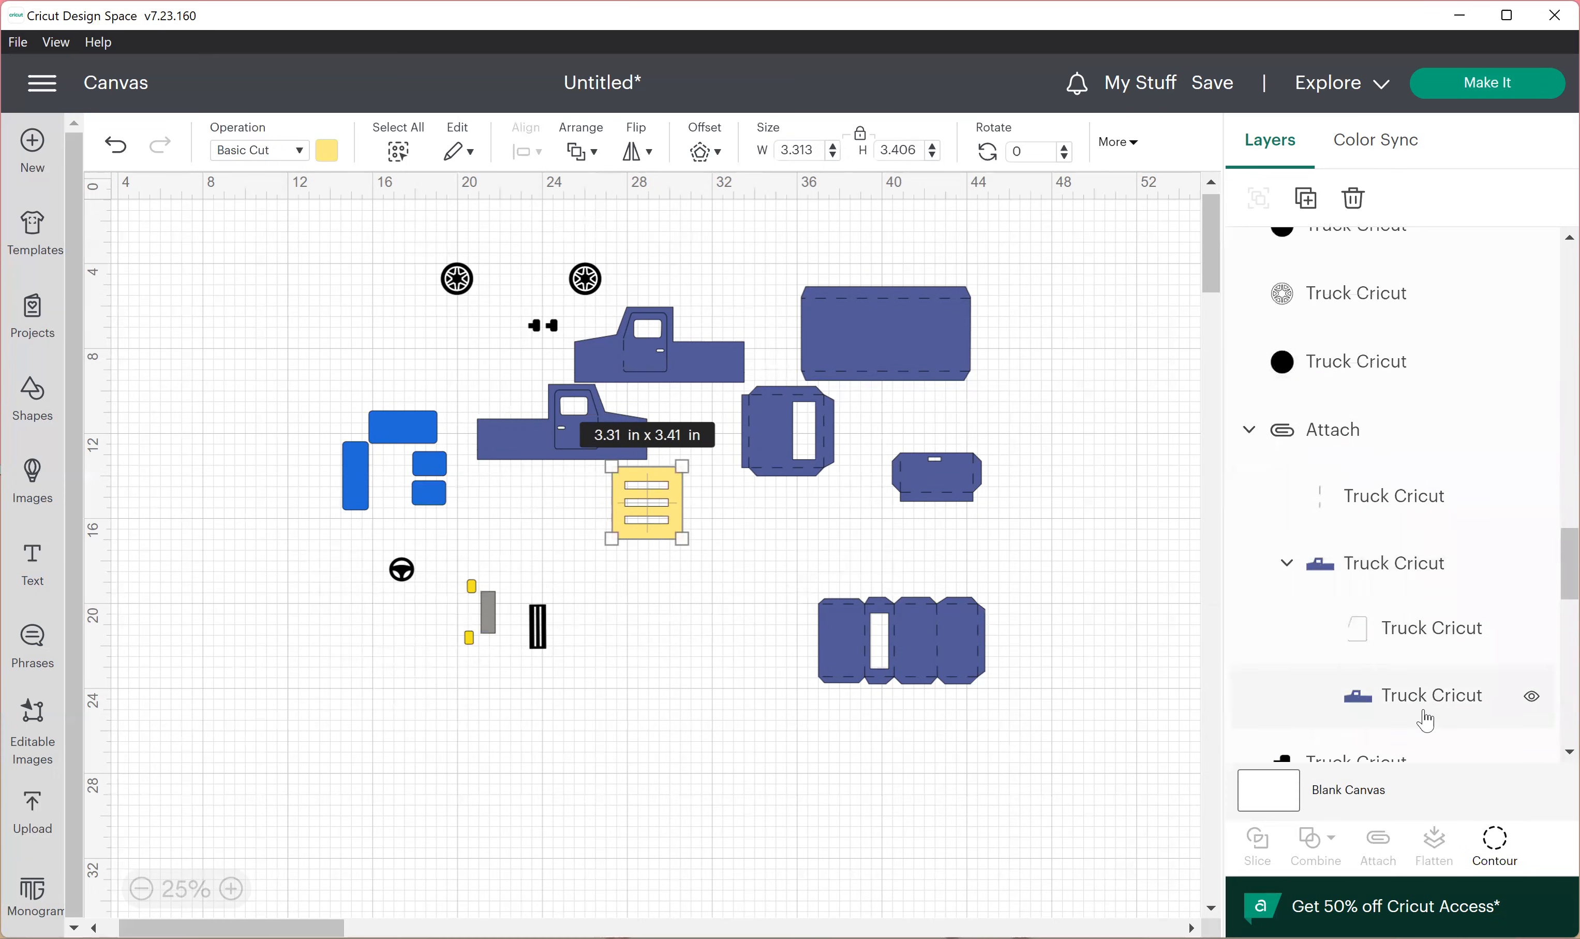
{"action": "left_click", "coordinate": [1423, 711]}
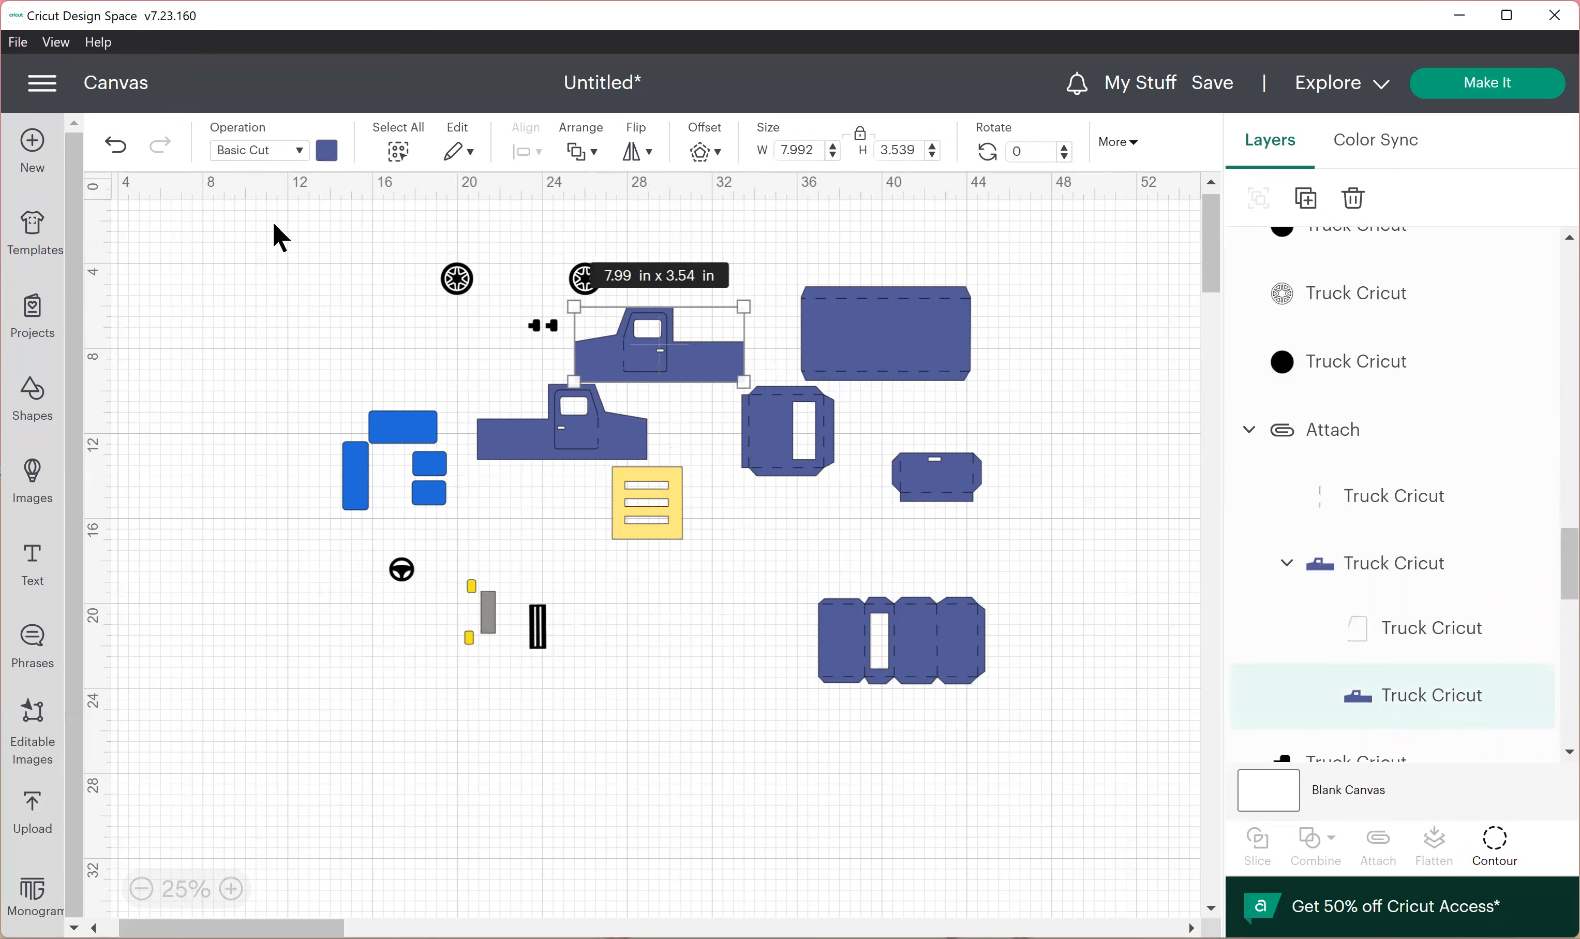
{"action": "left_click", "coordinate": [327, 159]}
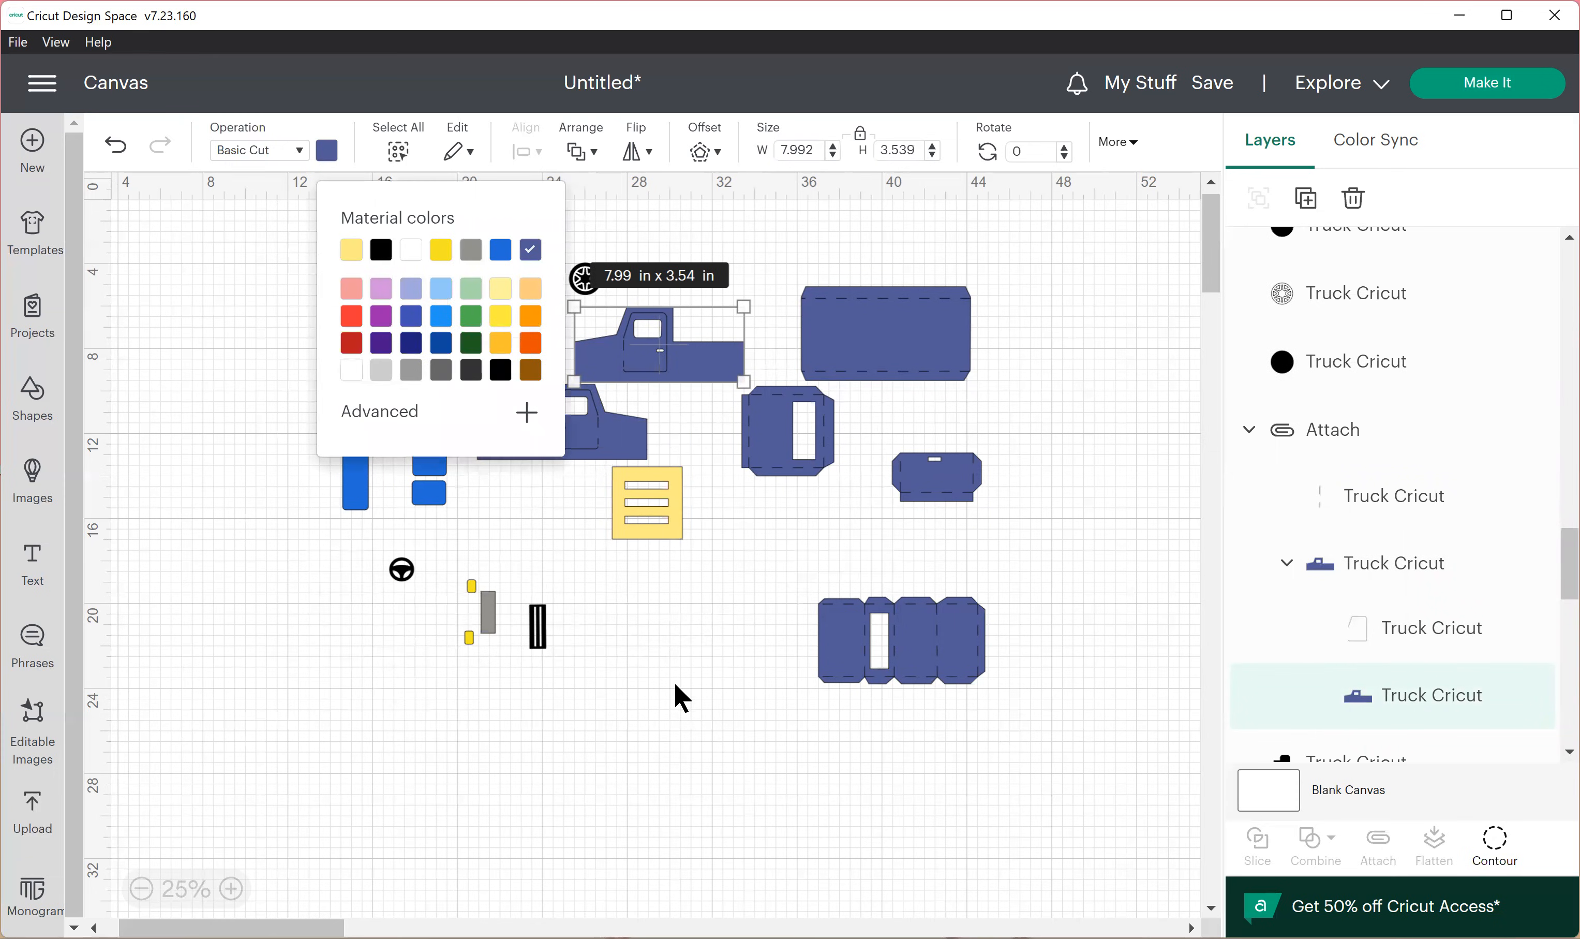
Step: Recolor the yellow slotted panel with the same blue-violet material color as the truck body
{"action": "left_click", "coordinate": [668, 527]}
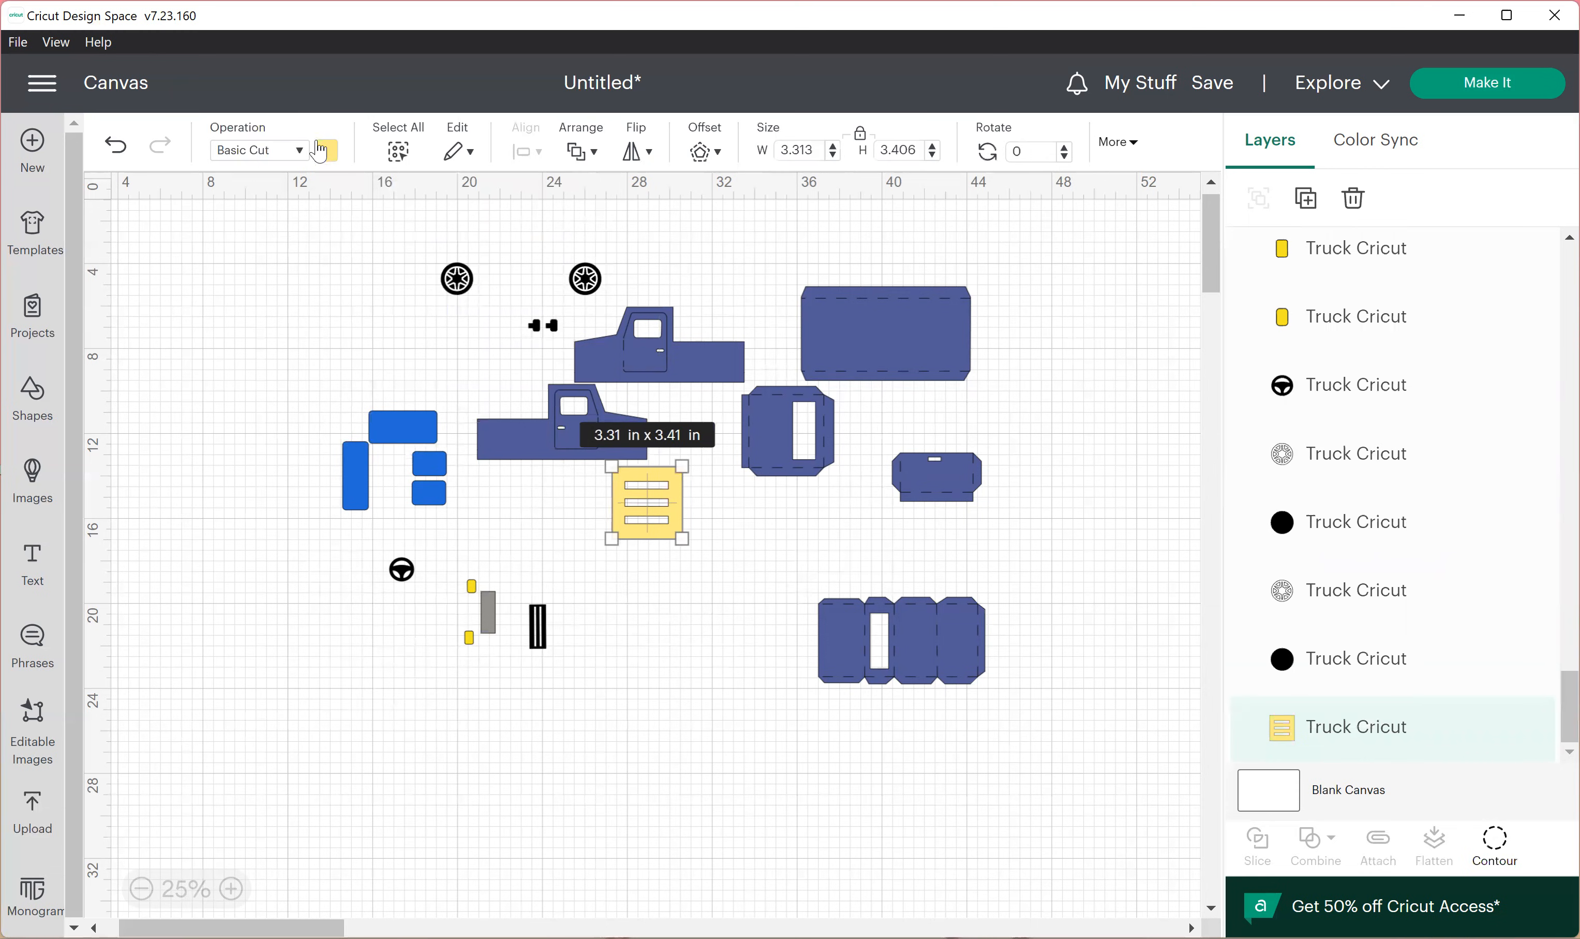
{"action": "left_click", "coordinate": [328, 157]}
{"action": "left_click", "coordinate": [531, 250]}
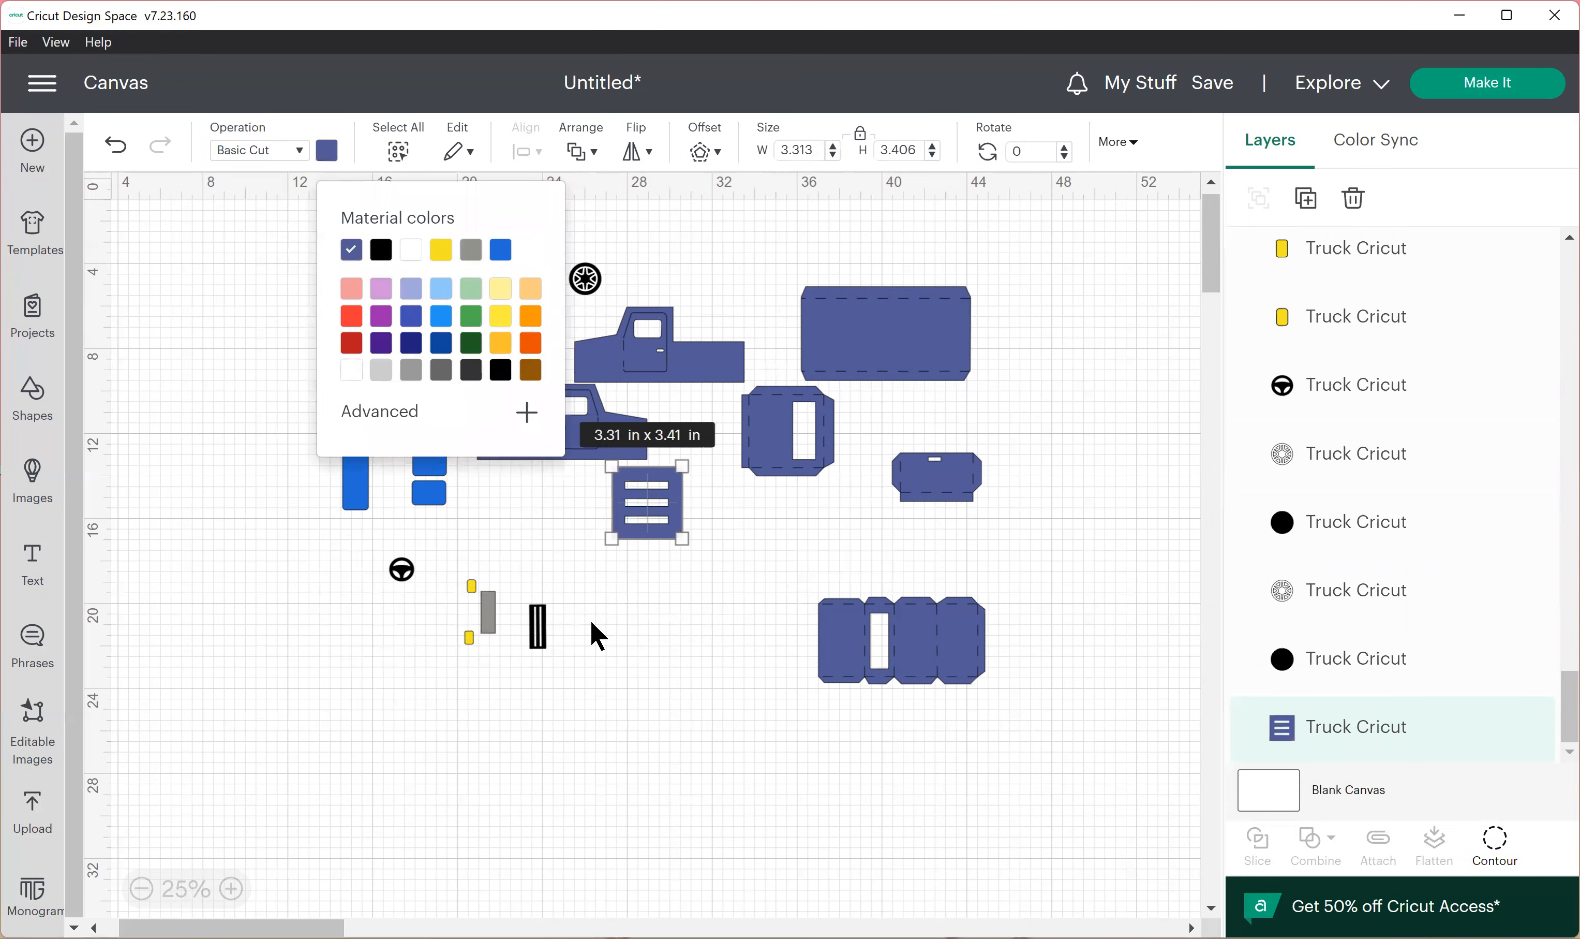
{"action": "left_click", "coordinate": [651, 731]}
Step: Select all the truck pieces and center-align them on top of one another
{"action": "scroll", "coordinate": [522, 571], "scroll_direction": "up", "scroll_amount": 1}
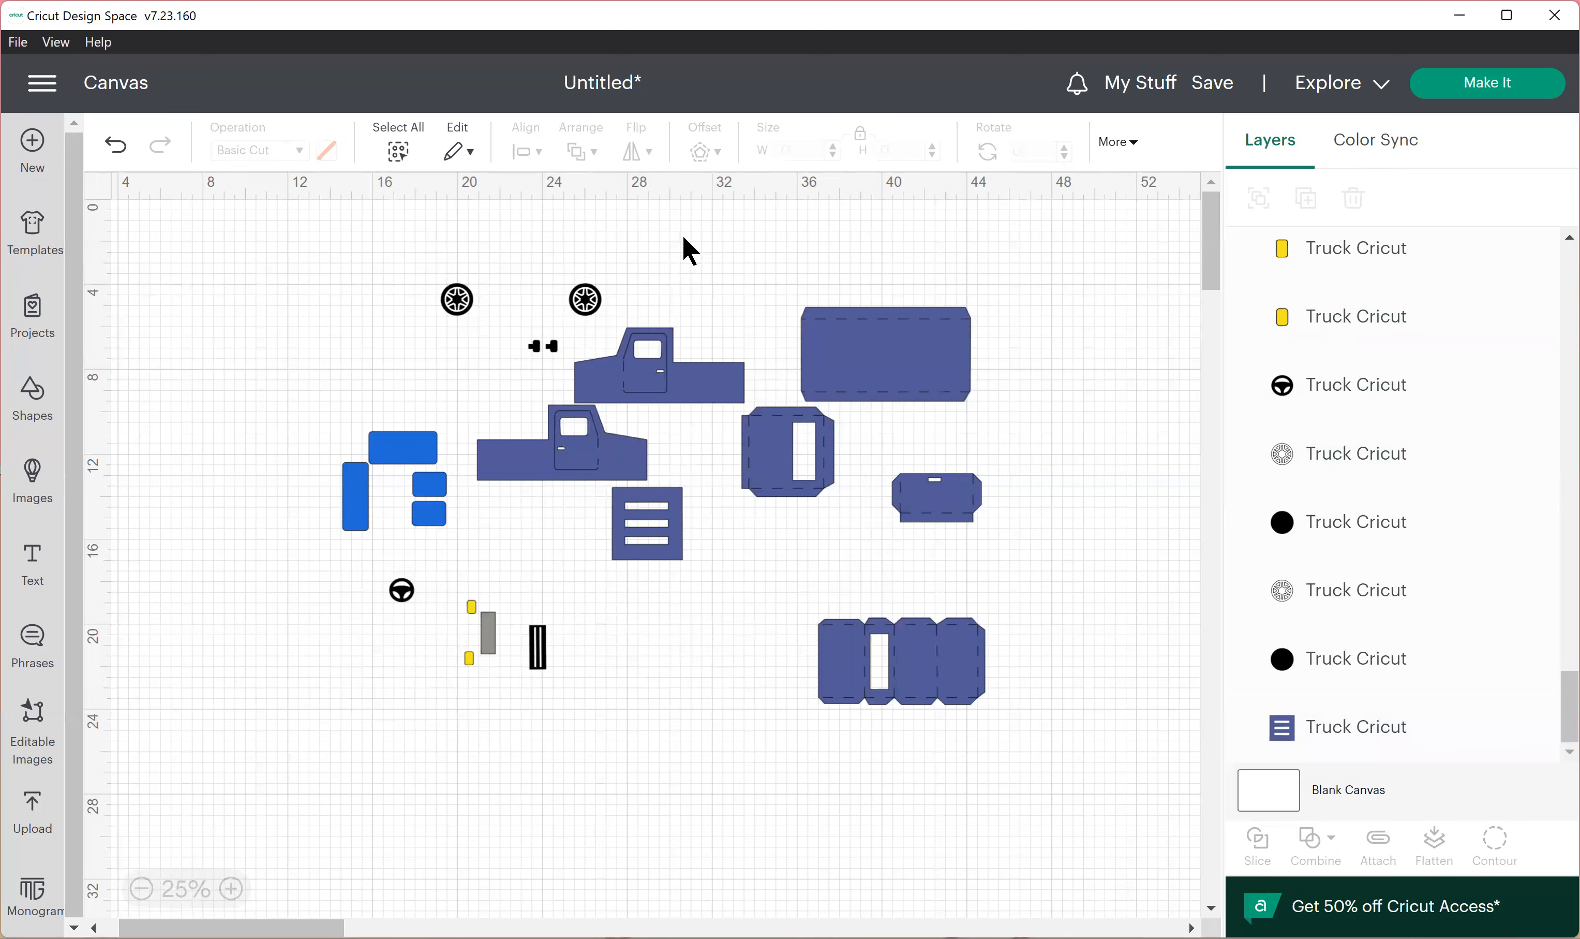
{"action": "left_click_drag", "start_coordinate": [814, 643], "coordinate": [1030, 822]}
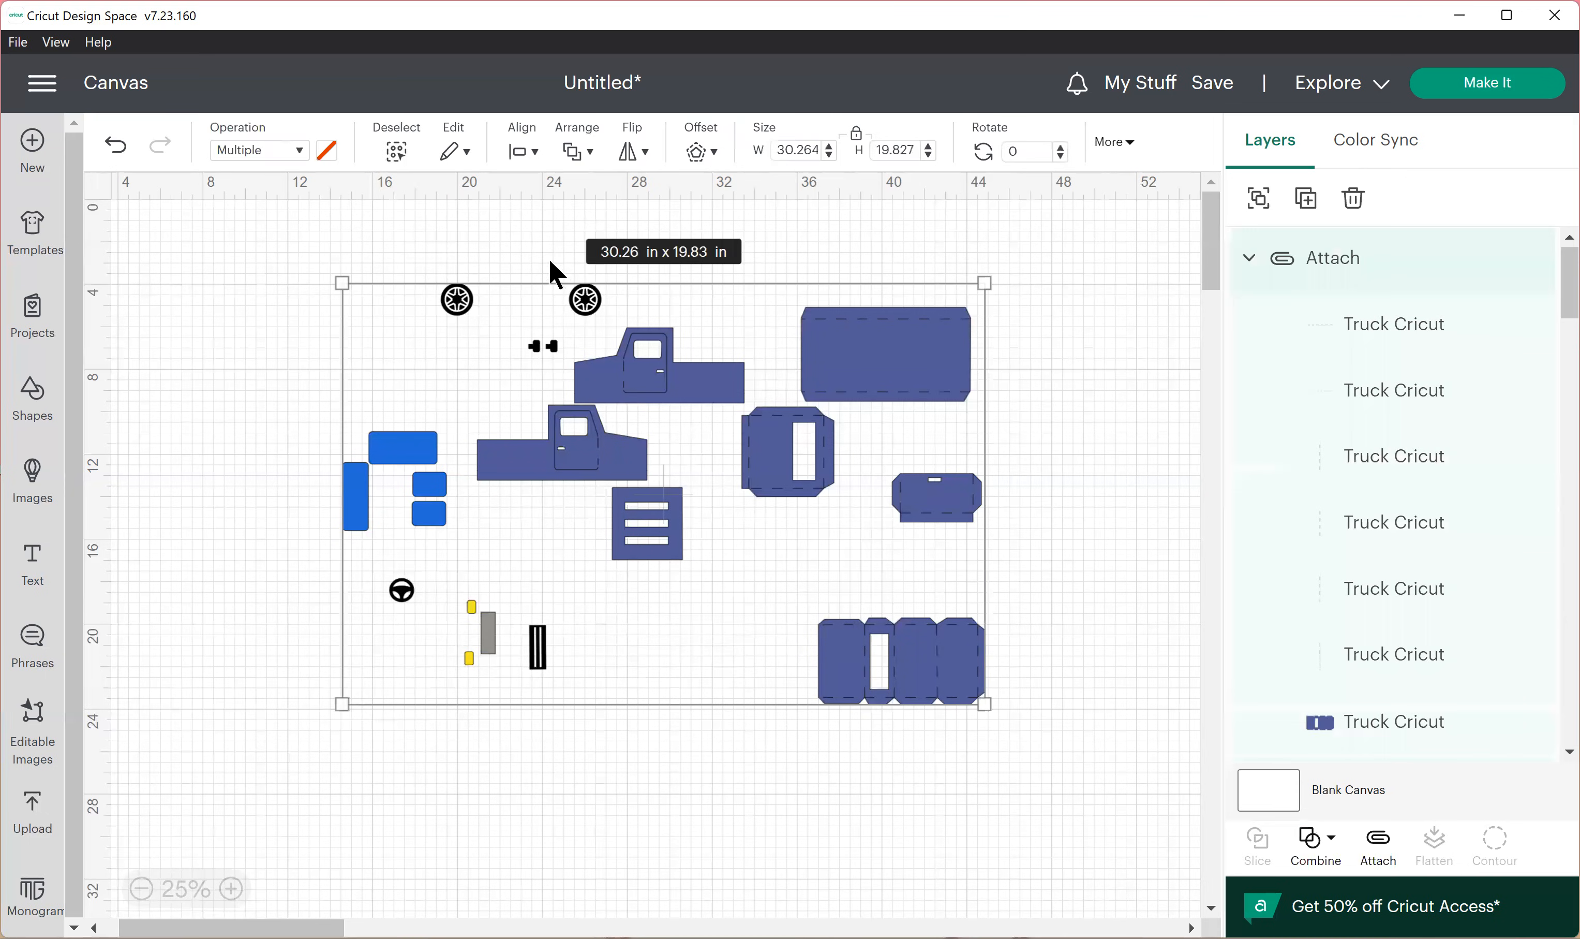
{"action": "left_click", "coordinate": [522, 151]}
{"action": "left_click", "coordinate": [622, 399]}
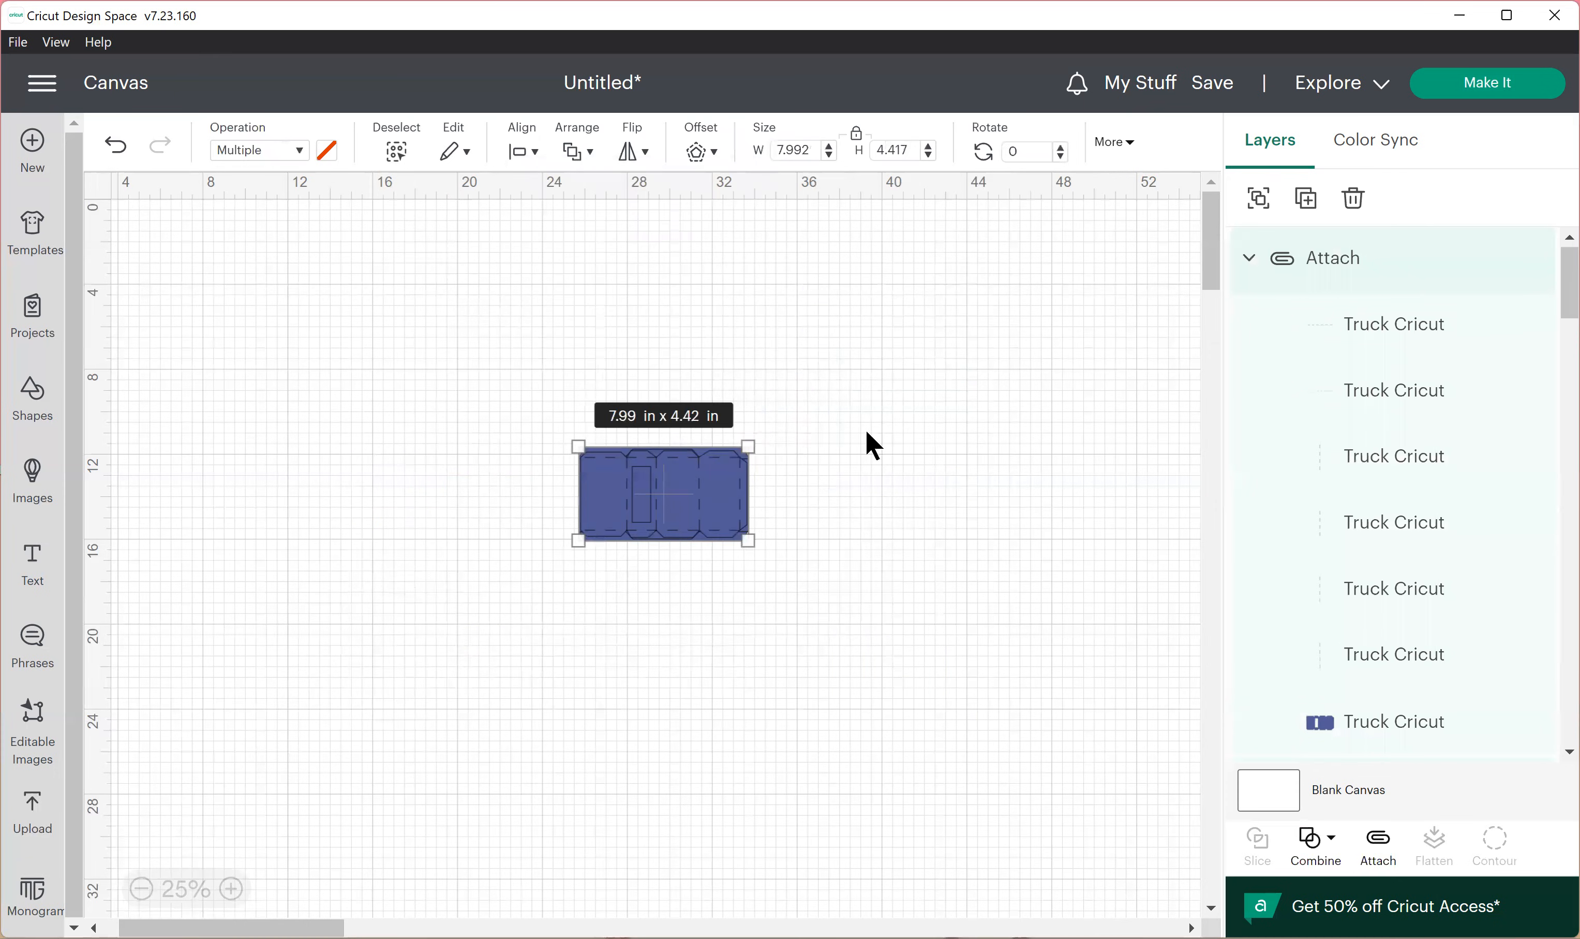
Step: Resize the stacked truck pieces proportionally to a width of 11.5 in
{"action": "left_click", "coordinate": [799, 150]}
{"action": "type", "text": "11.5"}
{"action": "key", "text": "Return"}
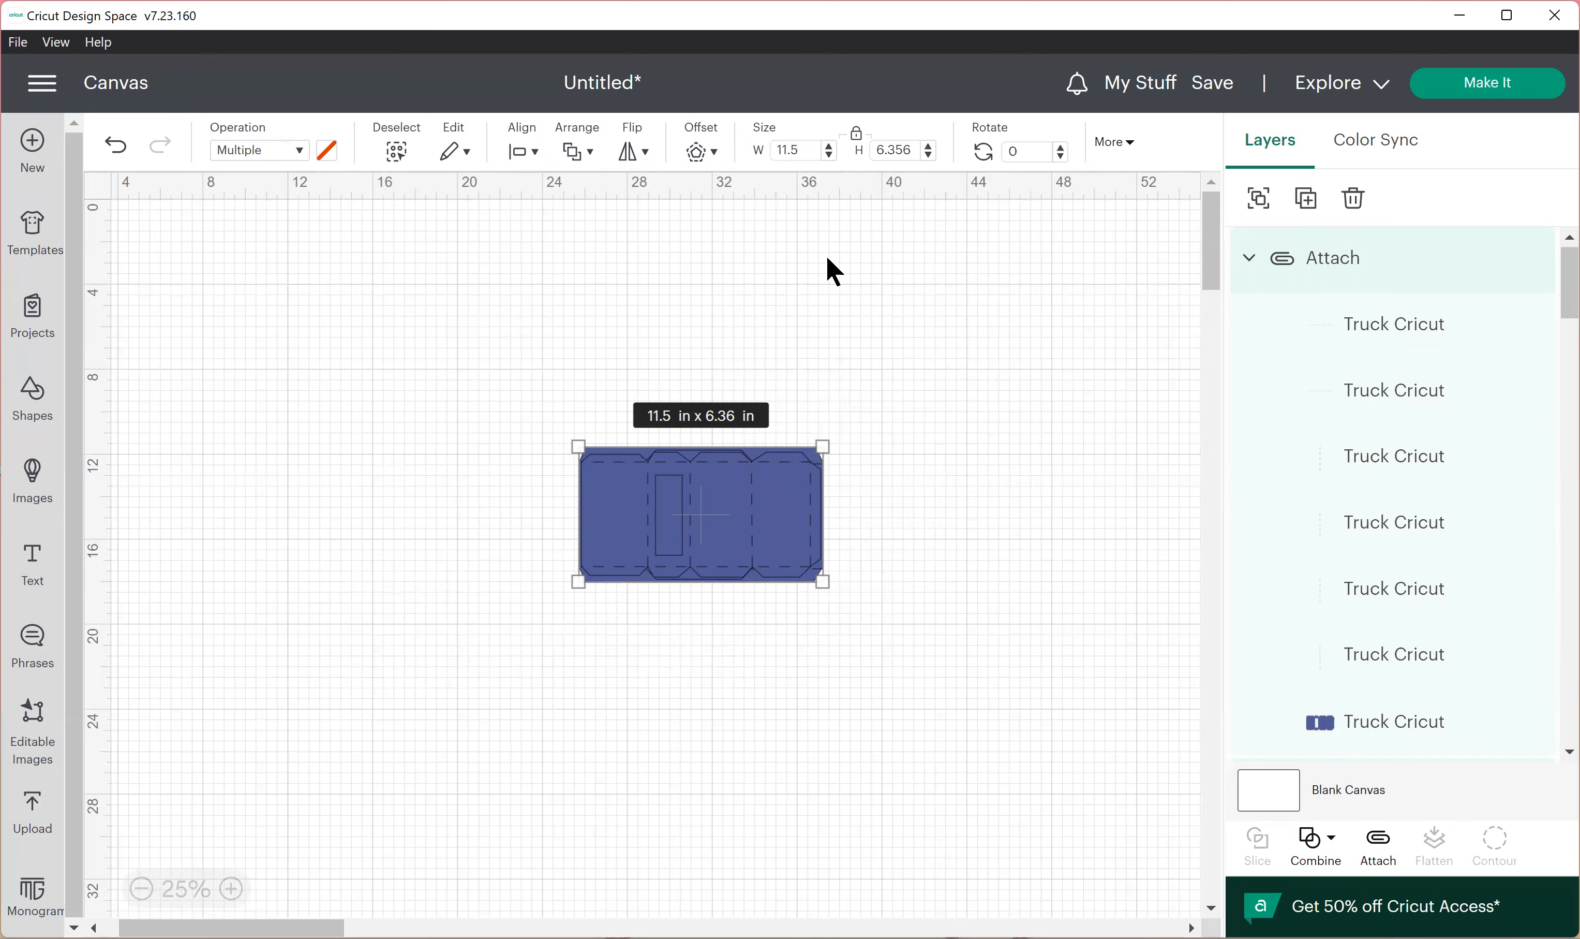
Step: Send the project to mat preparation and examine the score and cut layouts on mats 6, 7 and 8
{"action": "left_click", "coordinate": [1492, 97]}
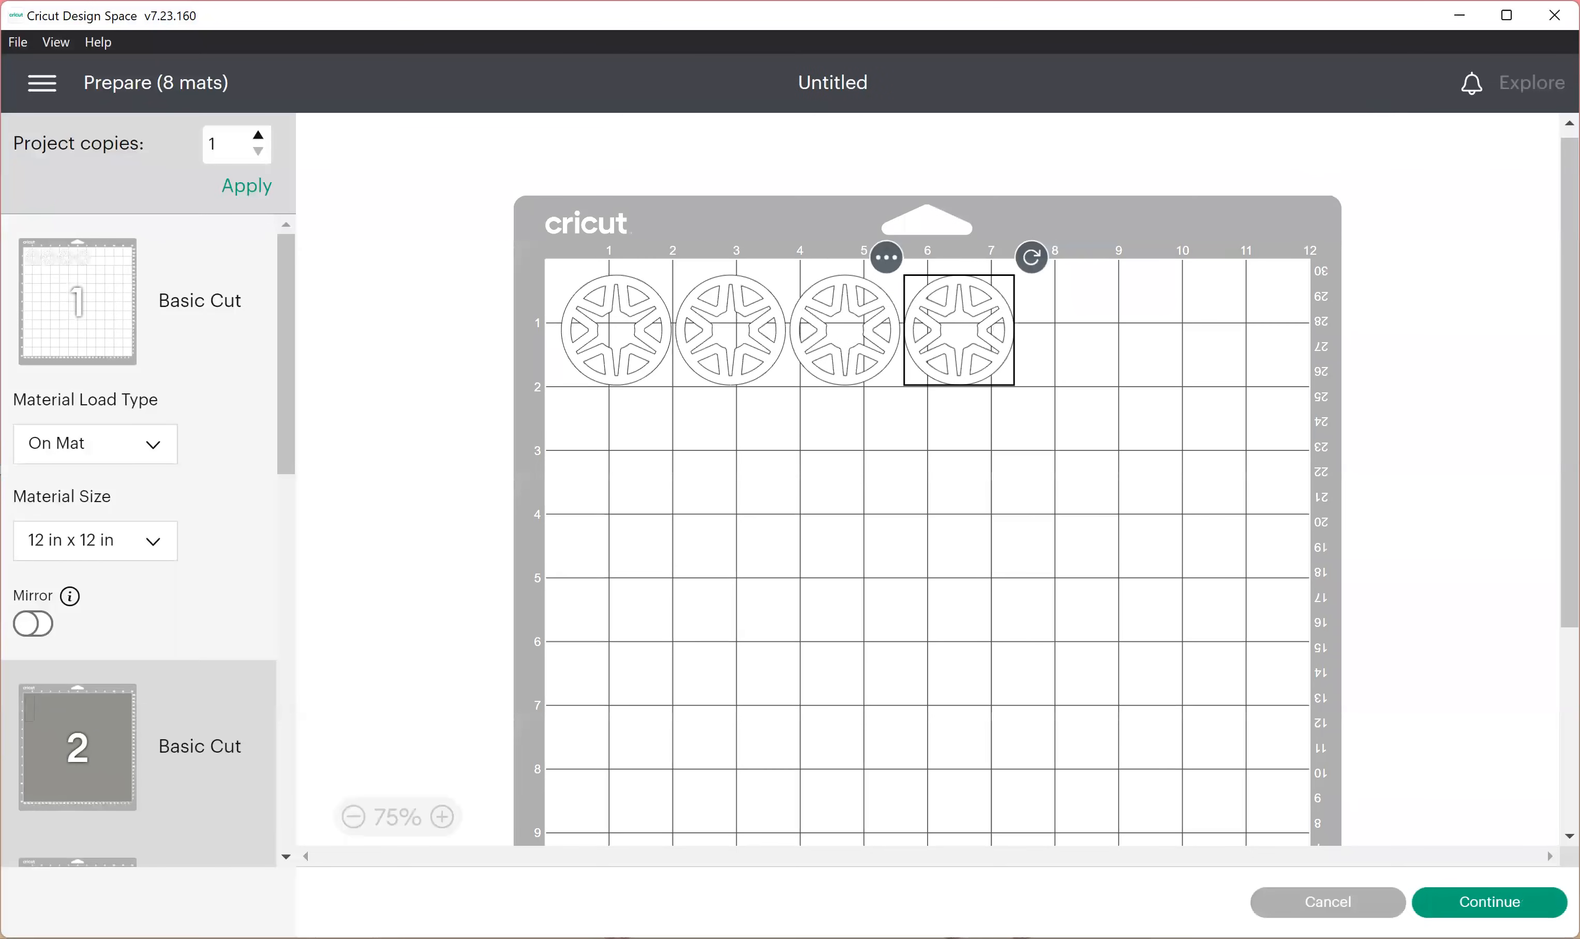
{"action": "scroll", "coordinate": [128, 561], "scroll_direction": "down", "scroll_amount": 3}
{"action": "scroll", "coordinate": [132, 563], "scroll_direction": "down", "scroll_amount": 10}
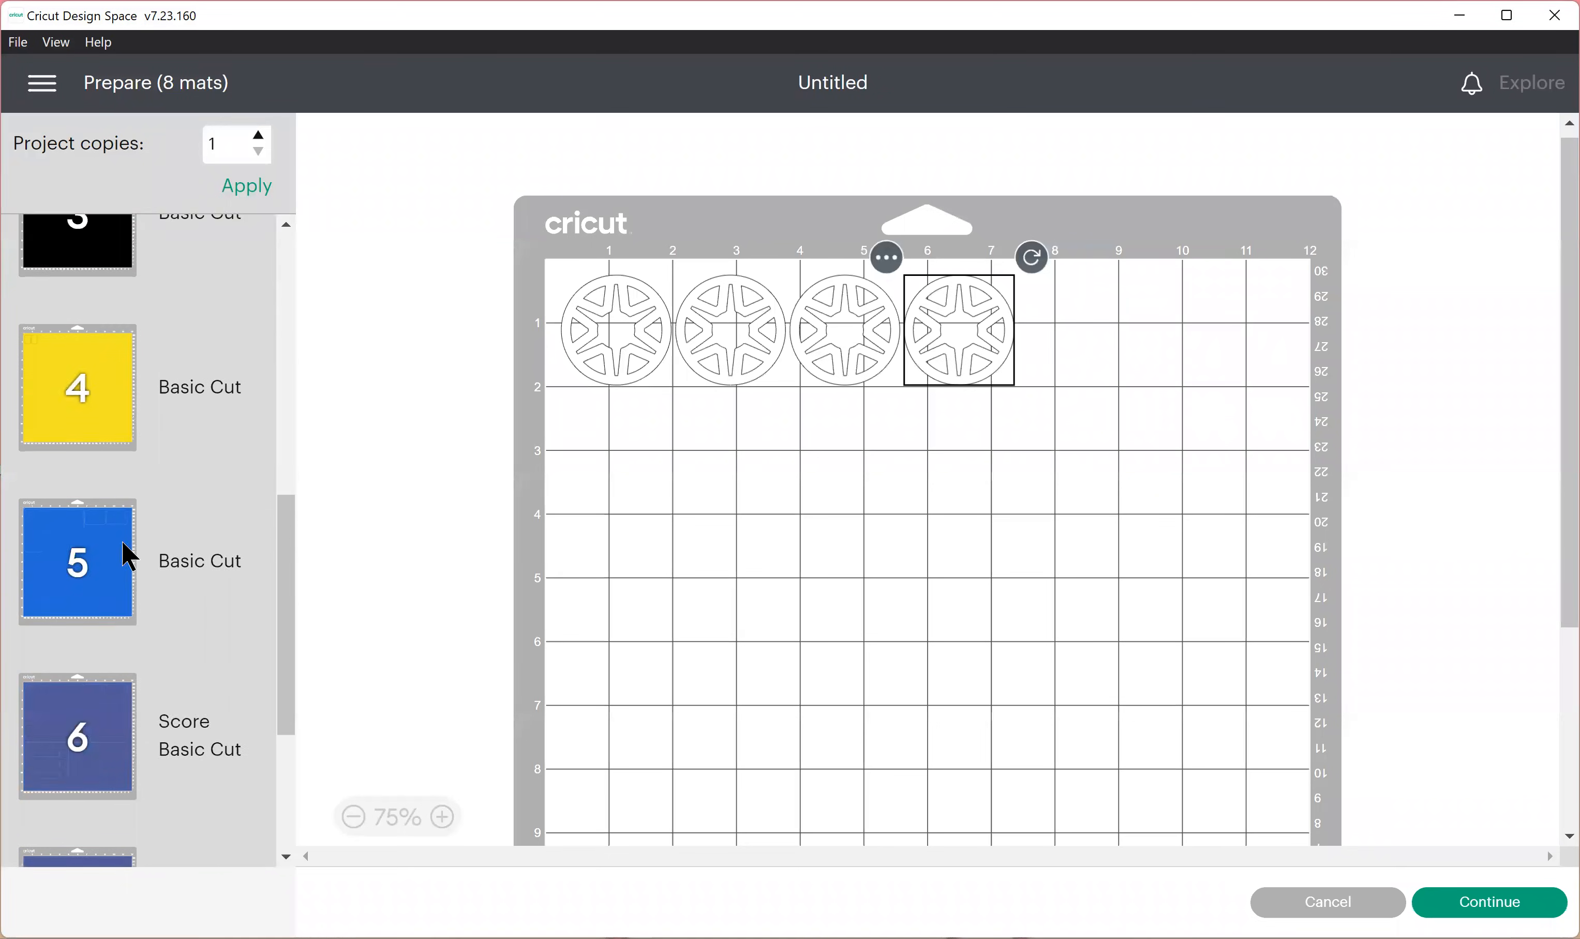
{"action": "scroll", "coordinate": [138, 679], "scroll_direction": "up", "scroll_amount": 3}
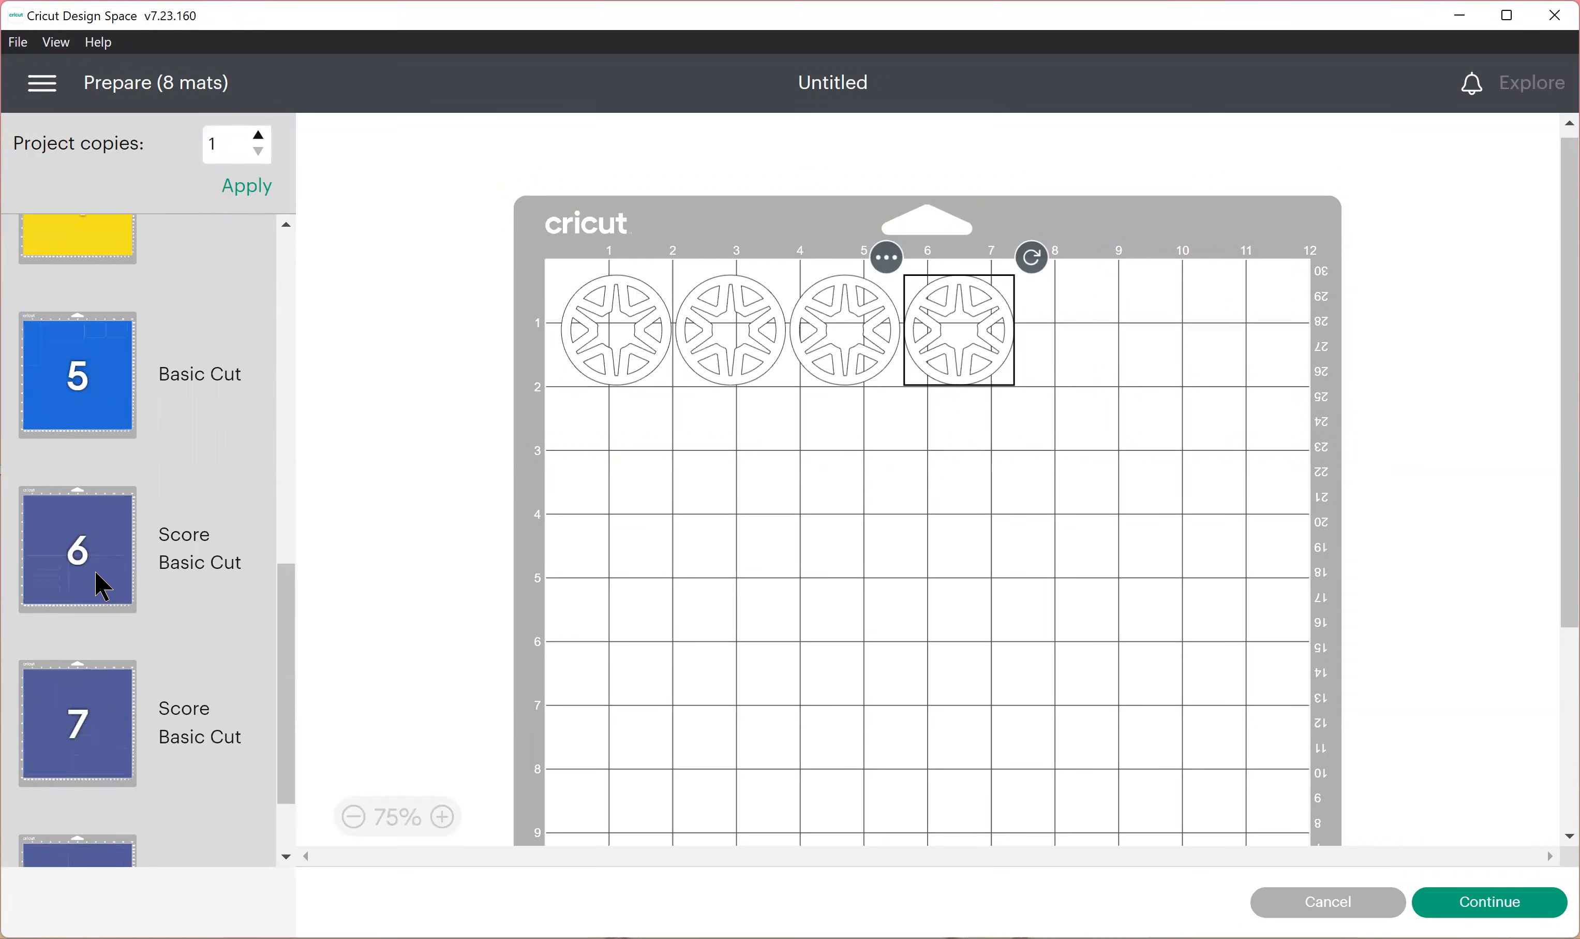
{"action": "left_click", "coordinate": [110, 609]}
{"action": "scroll", "coordinate": [144, 689], "scroll_direction": "down", "scroll_amount": 5}
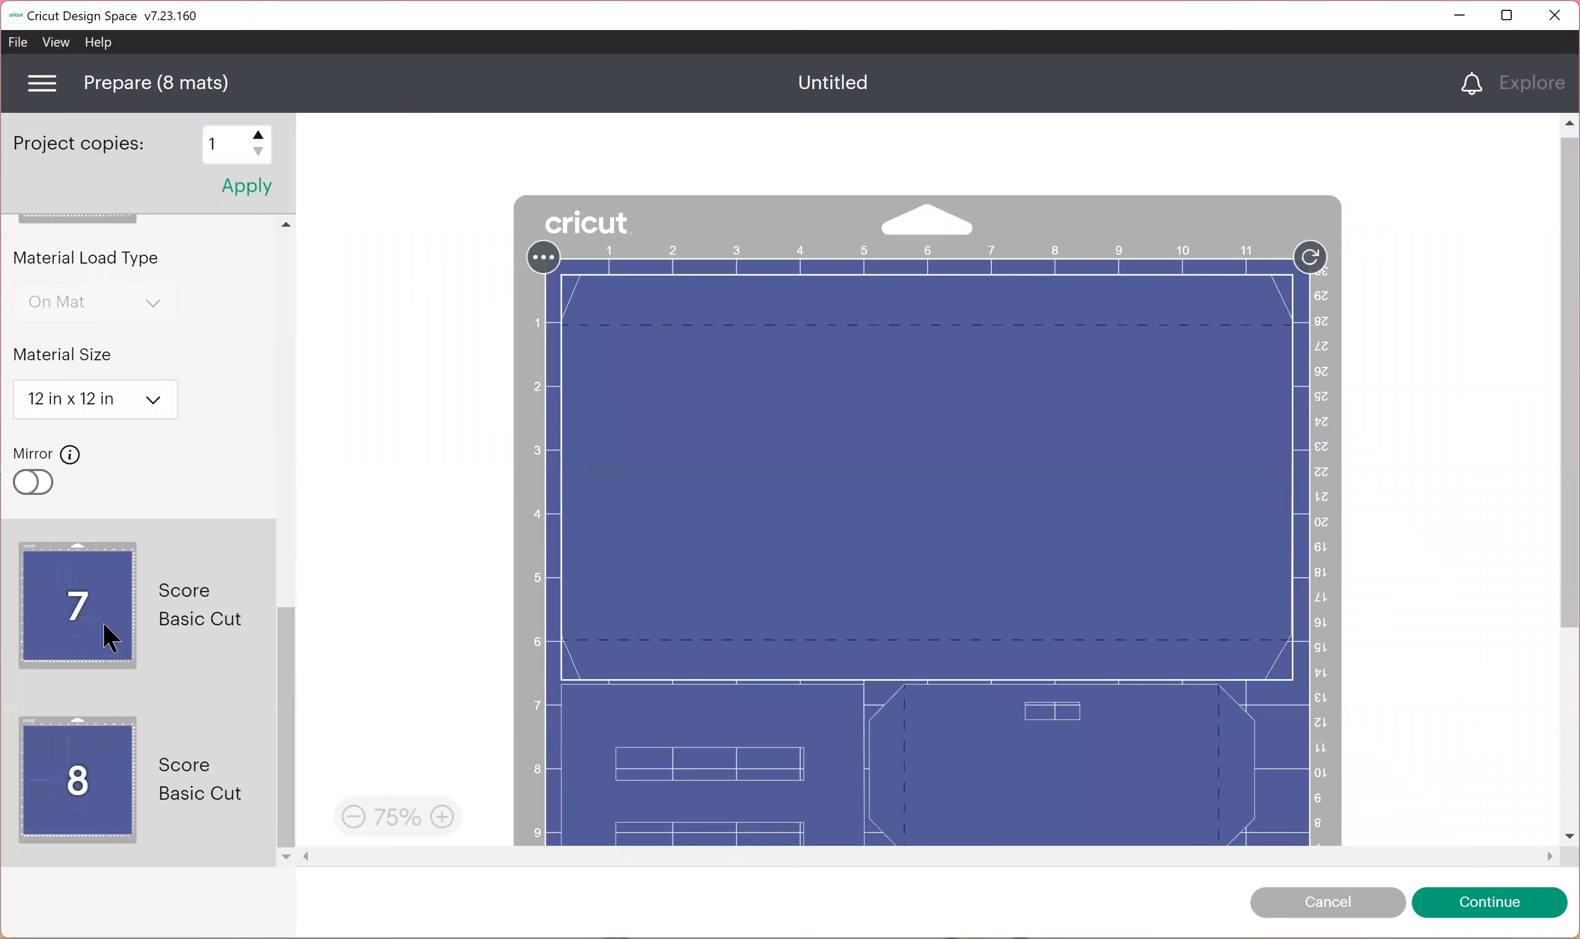
{"action": "left_click", "coordinate": [108, 635]}
{"action": "left_click", "coordinate": [110, 809]}
{"action": "scroll", "coordinate": [706, 687], "scroll_direction": "down", "scroll_amount": 5}
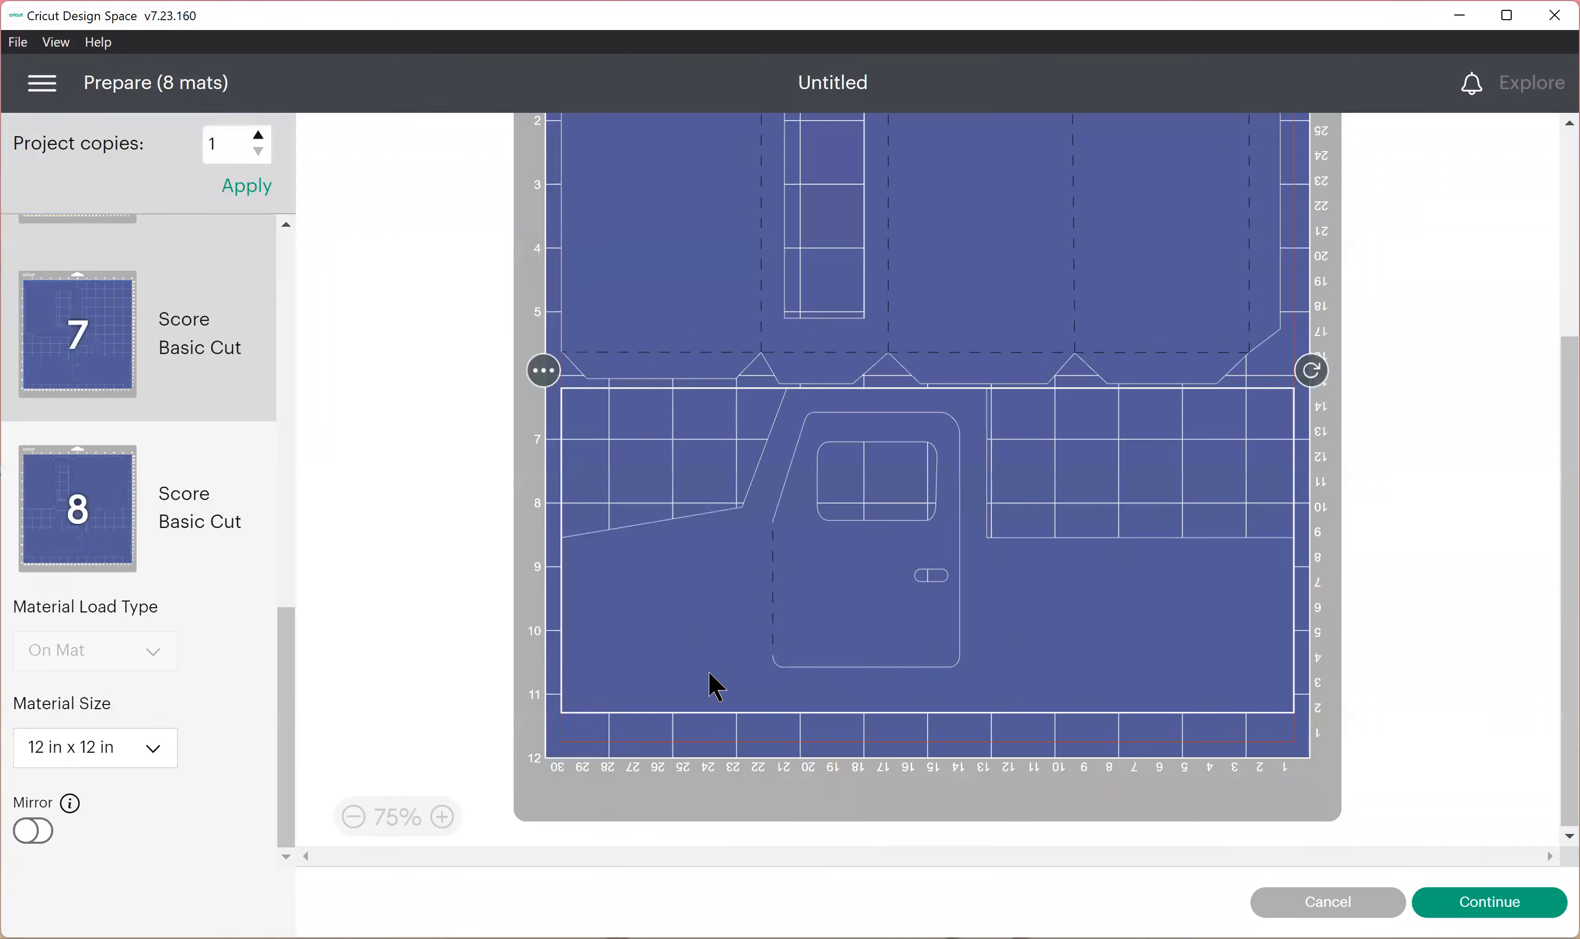
{"action": "scroll", "coordinate": [715, 683], "scroll_direction": "up", "scroll_amount": 5}
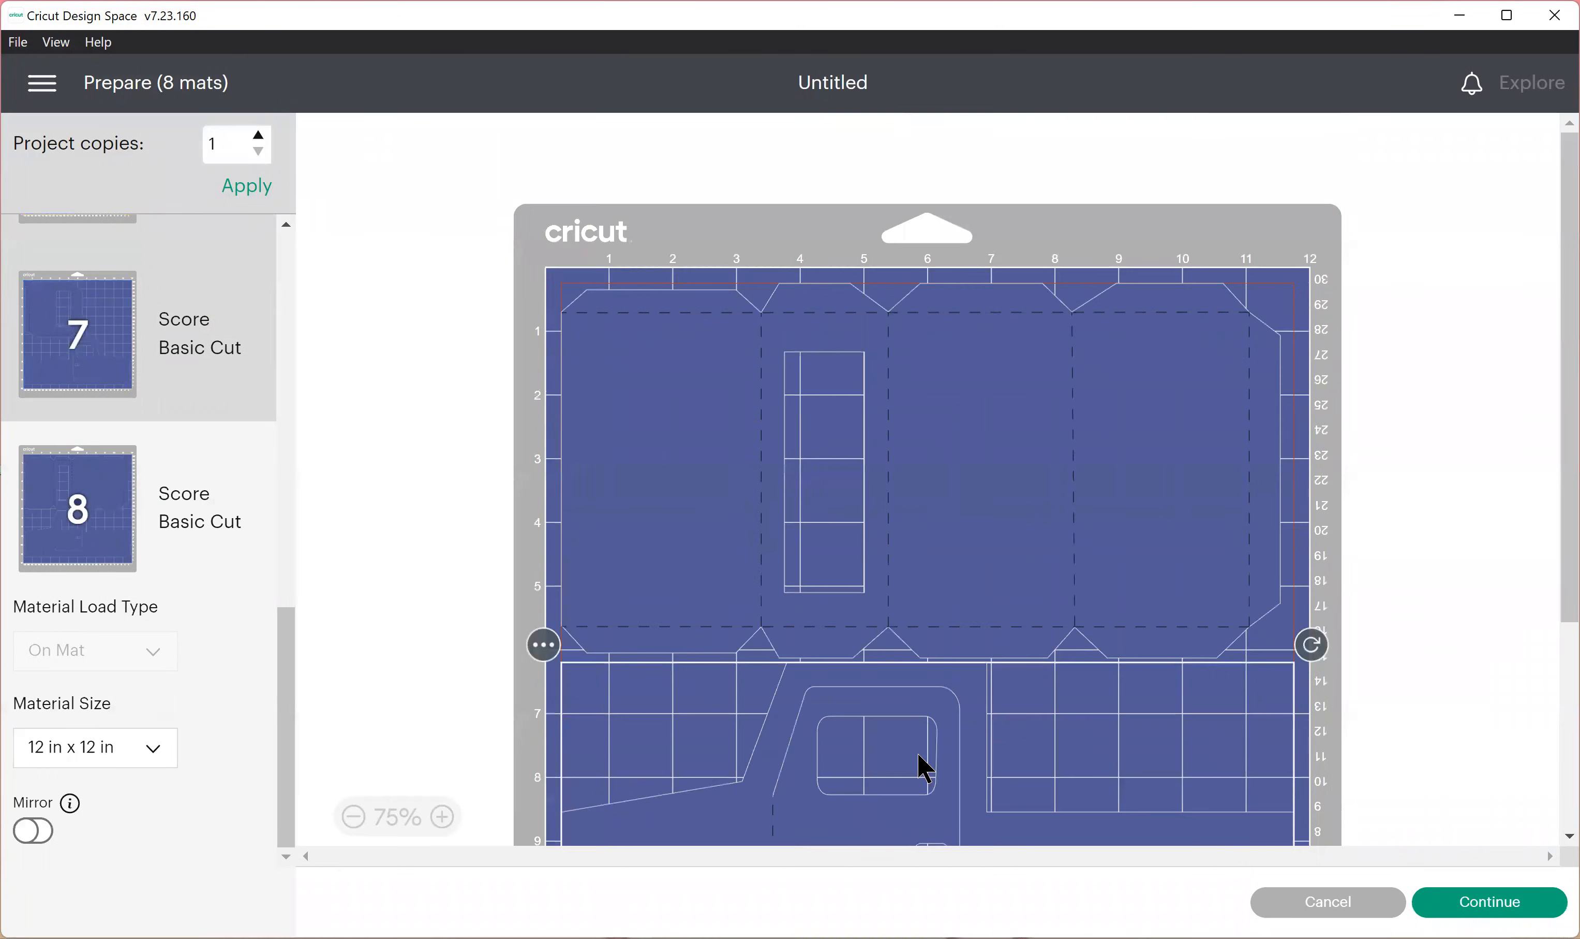